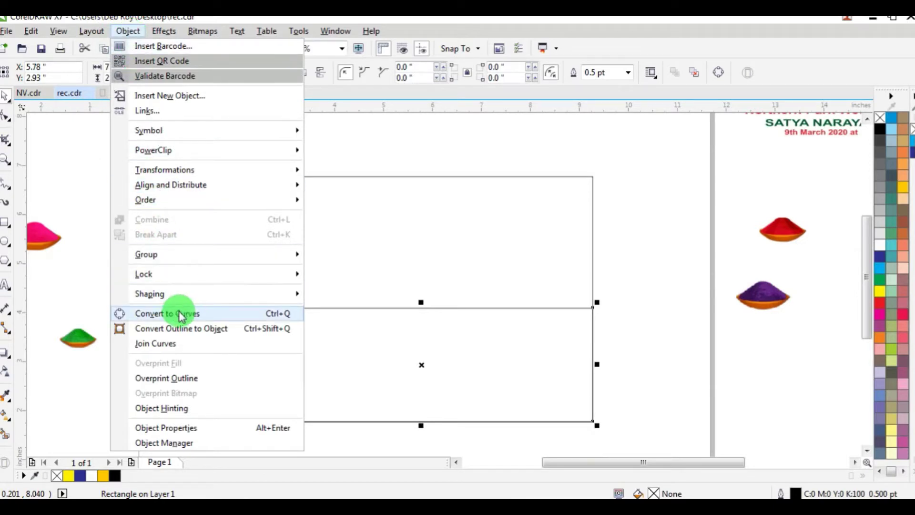
Convert the lower rectangle to curves and turn its straight top edge into a bendable curve segment.
left_click(278, 314)
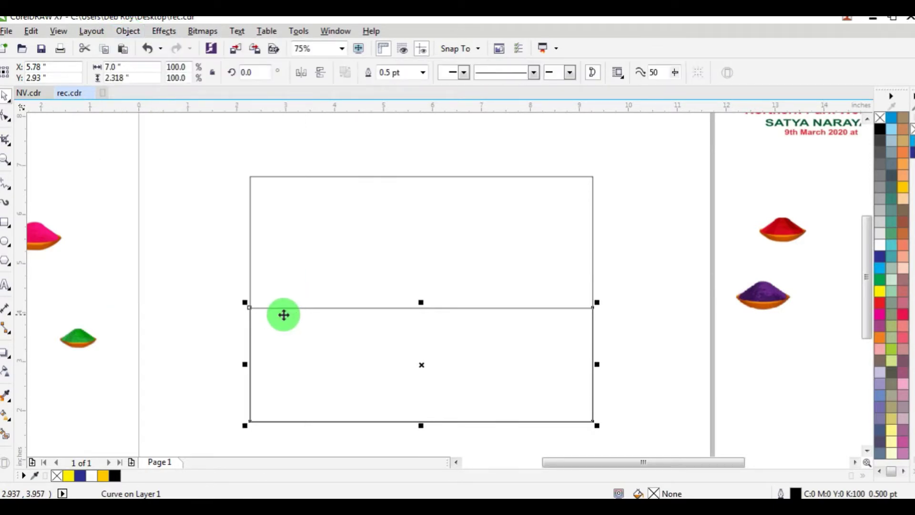
left_click(5, 118)
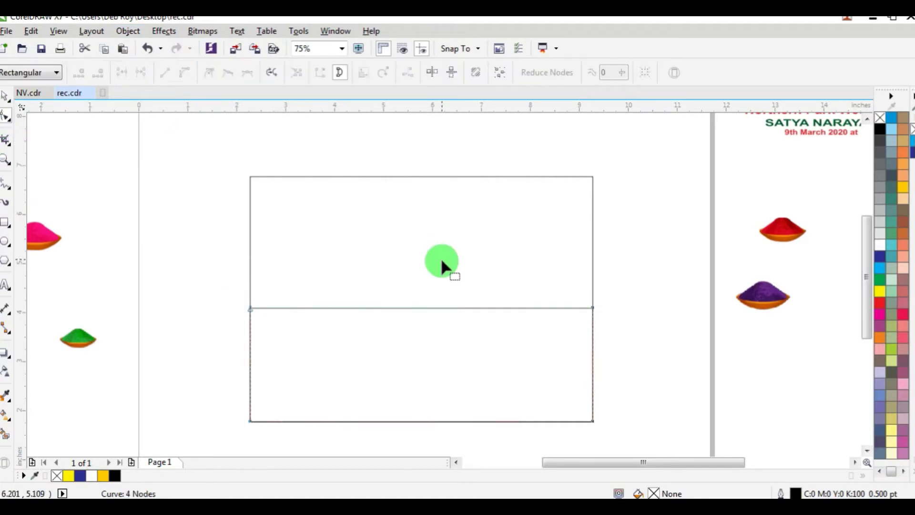
right_click(425, 309)
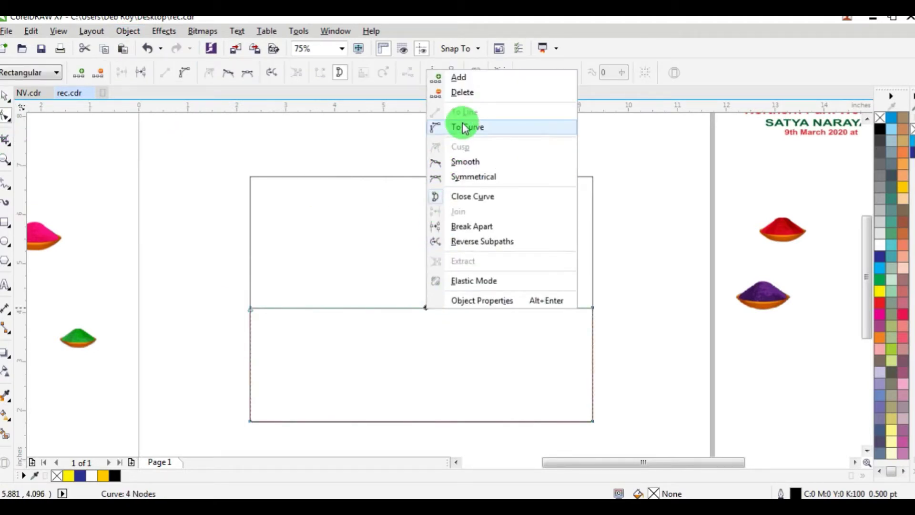
left_click(485, 128)
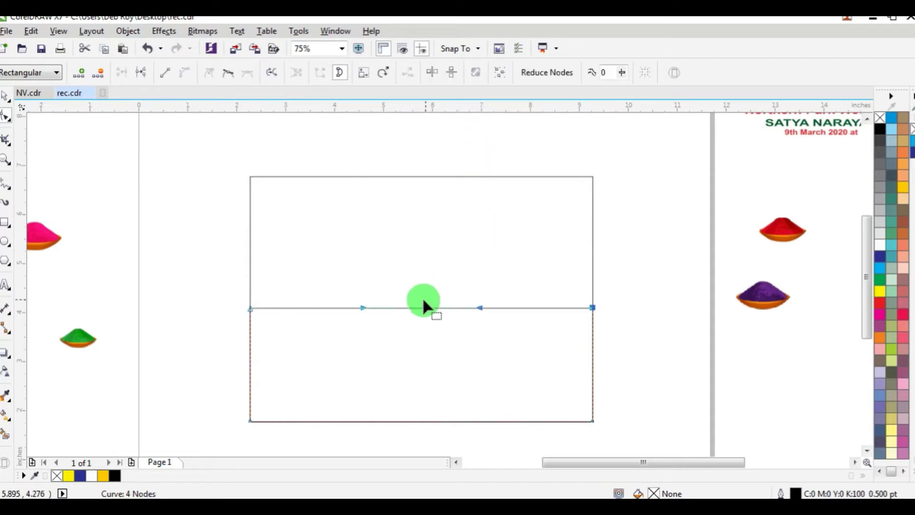
Shape the lower rectangle's top edge into a flowing S-wave with a crest near the left side and a trough near the right.
left_click_drag(389, 312, 388, 275)
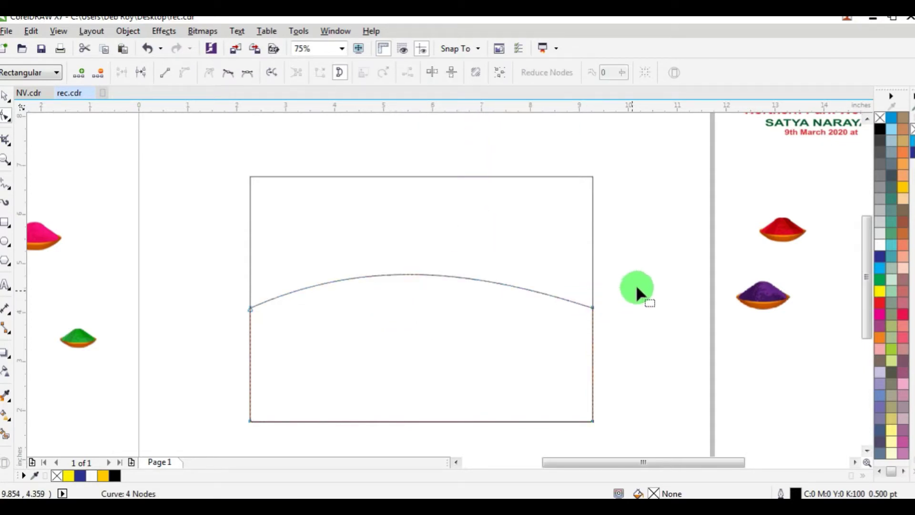
mouse_move(482, 272)
left_mouse_down()
mouse_move(465, 325)
mouse_move(460, 445)
mouse_move(441, 449)
mouse_move(443, 414)
mouse_move(432, 411)
left_mouse_up()
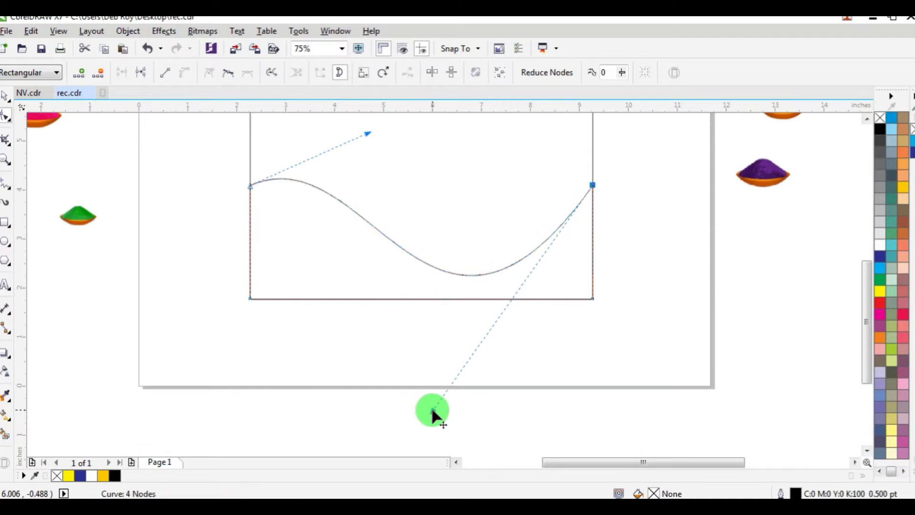
left_click(365, 133)
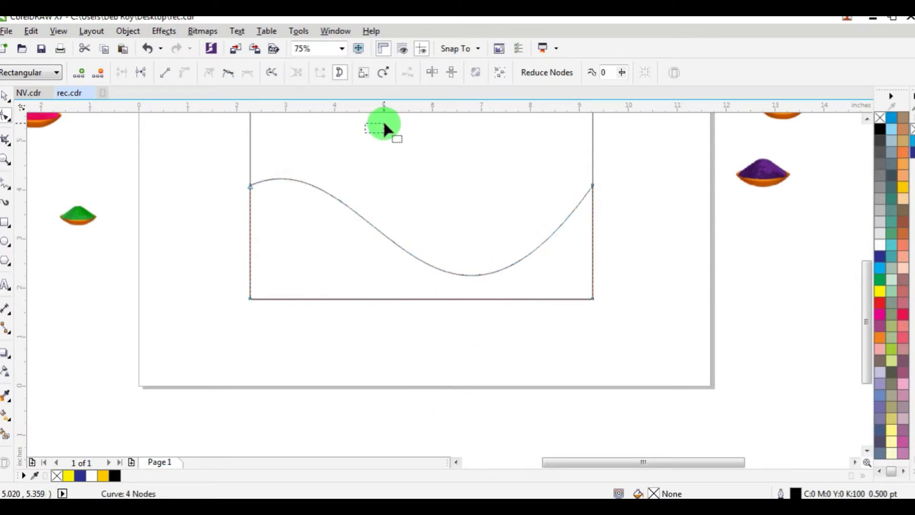
left_click_drag(204, 162, 293, 219)
left_click_drag(367, 135, 393, 122)
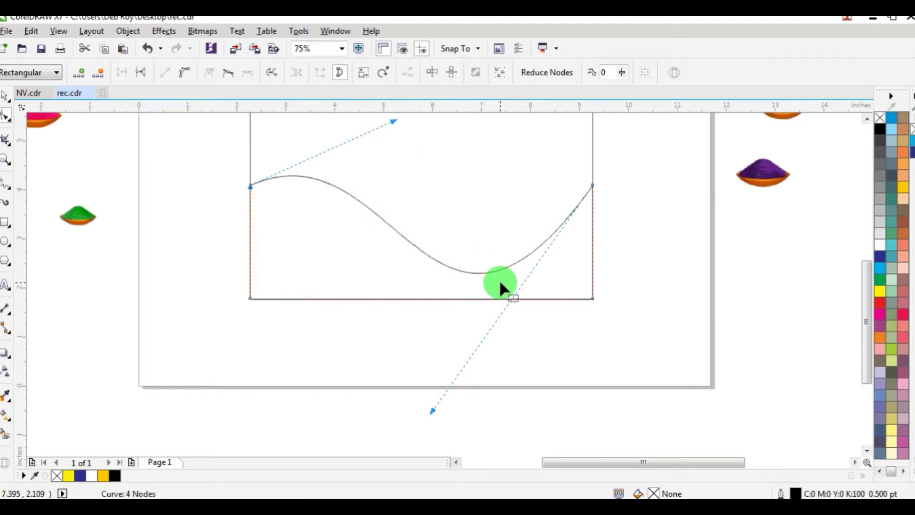
scroll(495, 267, "down", 2)
scroll(493, 248, "up", 1)
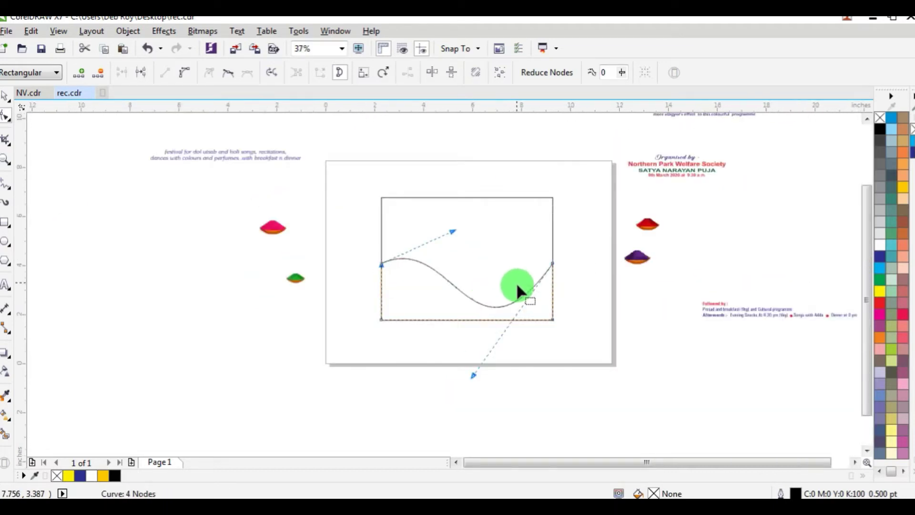
left_click(470, 374)
scroll(482, 281, "up", 1)
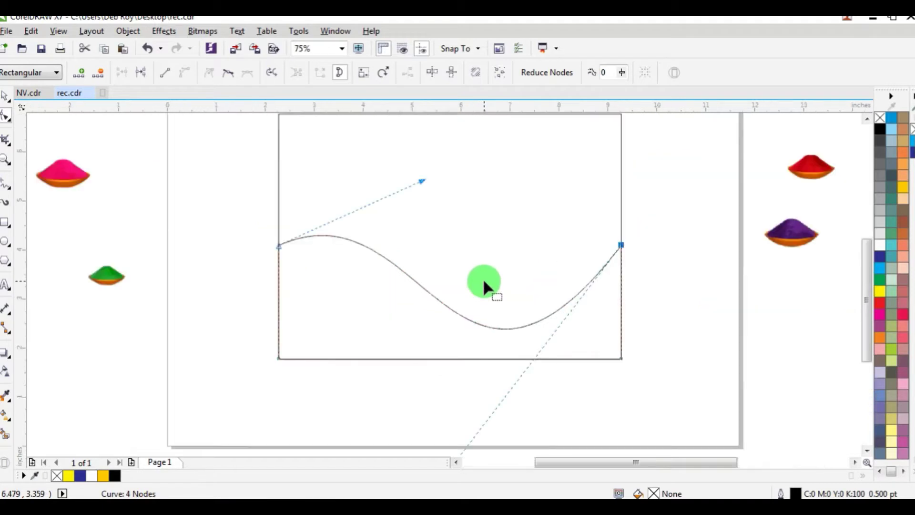
scroll(483, 281, "up", 1)
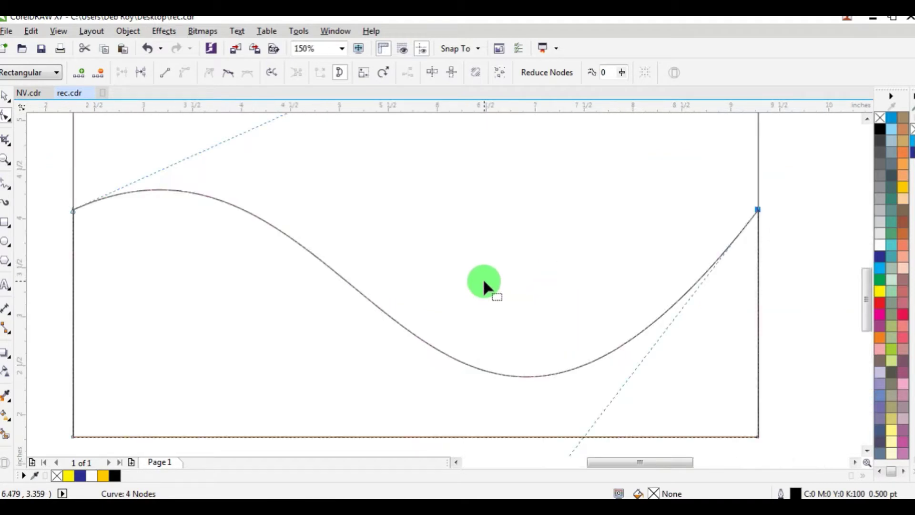
Fill the wave shape with yellow-orange (C0 M20 Y100 K0) and remove its outline.
left_click(6, 98)
left_click(904, 191)
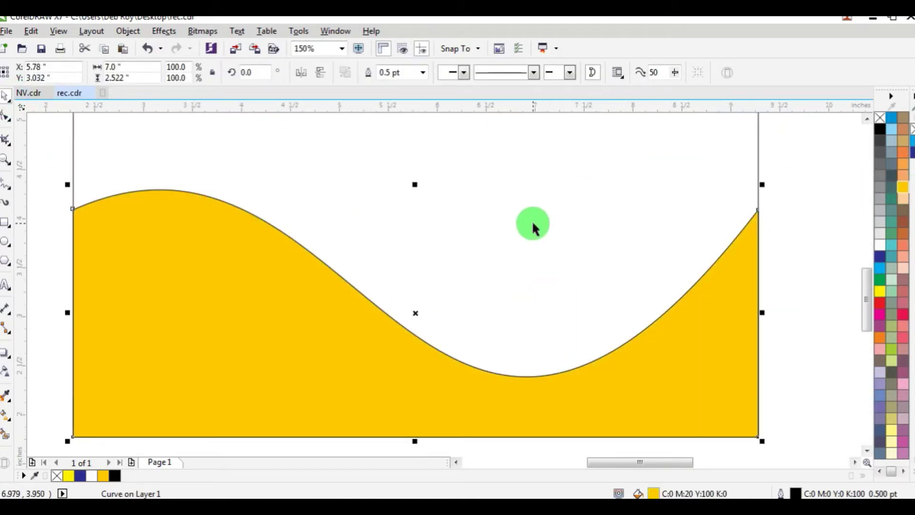
scroll(532, 220, "down", 1)
right_click(880, 118)
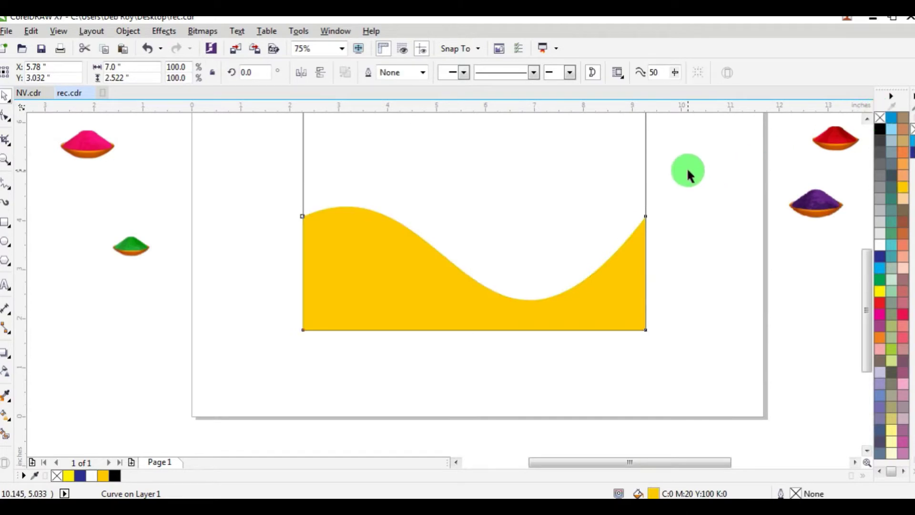
Make a copy of the wave stretched upward to about 2.79 inches high, fill it black, and place it behind the yellow one.
left_click_drag(704, 177, 270, 338)
scroll(572, 179, "down", 1)
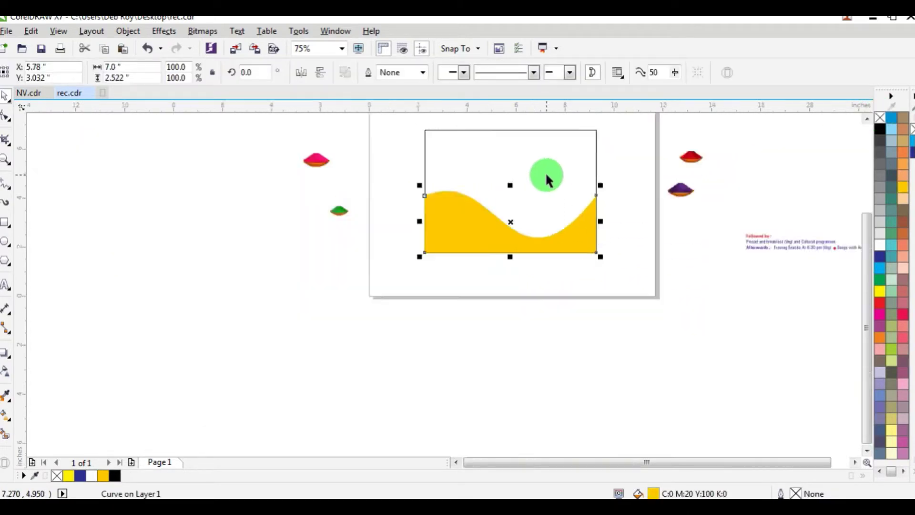
scroll(548, 157, "up", 2)
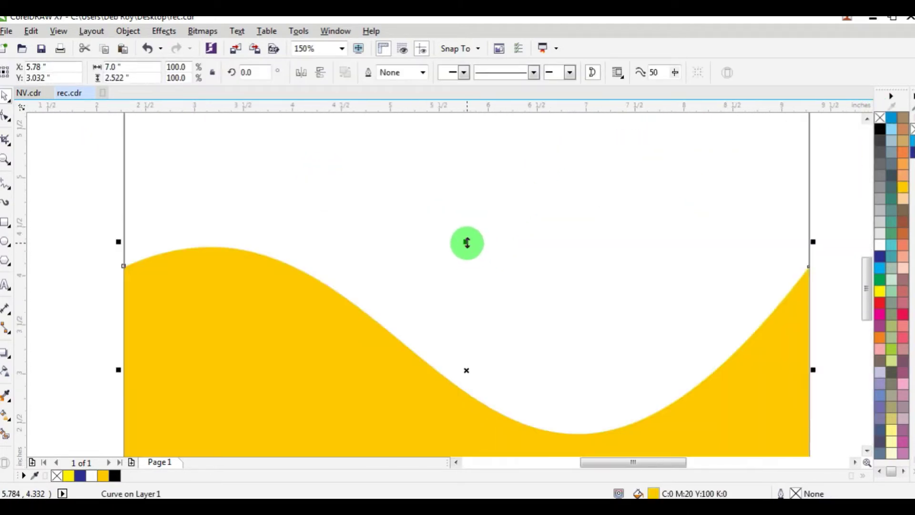
left_click_drag(467, 243, 471, 216)
left_click(880, 129)
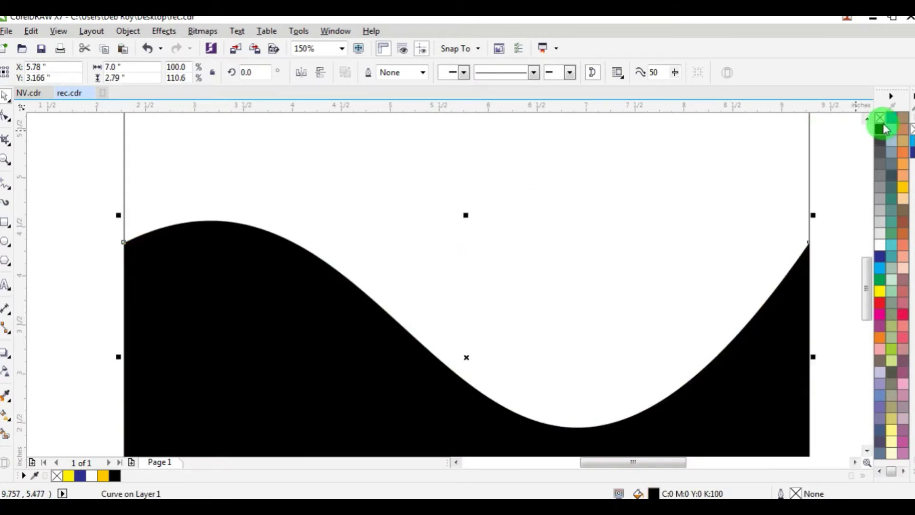
key("ctrl+Page_Down")
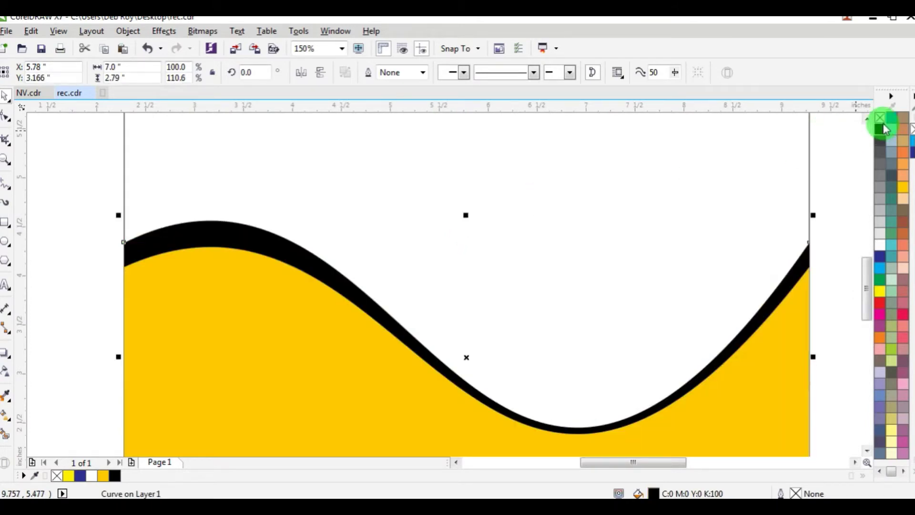
Adjust the curve handles of the black wave's top edge so the band above the yellow wave has a more even thickness.
left_click(6, 116)
left_click_drag(781, 243, 782, 244)
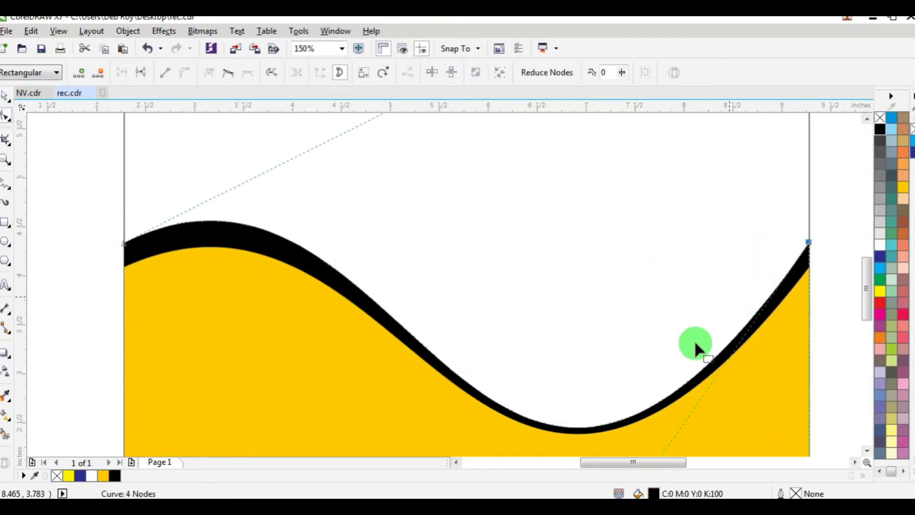
scroll(691, 405, "down", 4)
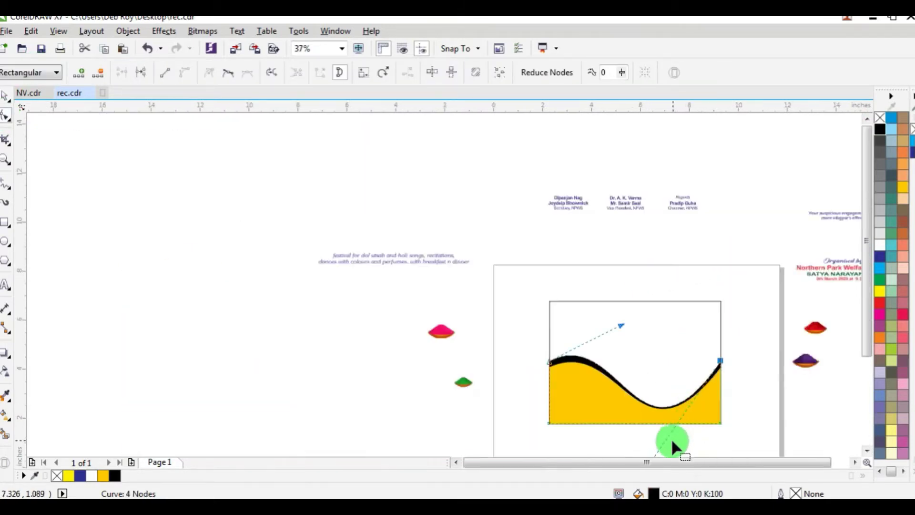
left_click(867, 450)
scroll(636, 401, "up", 2)
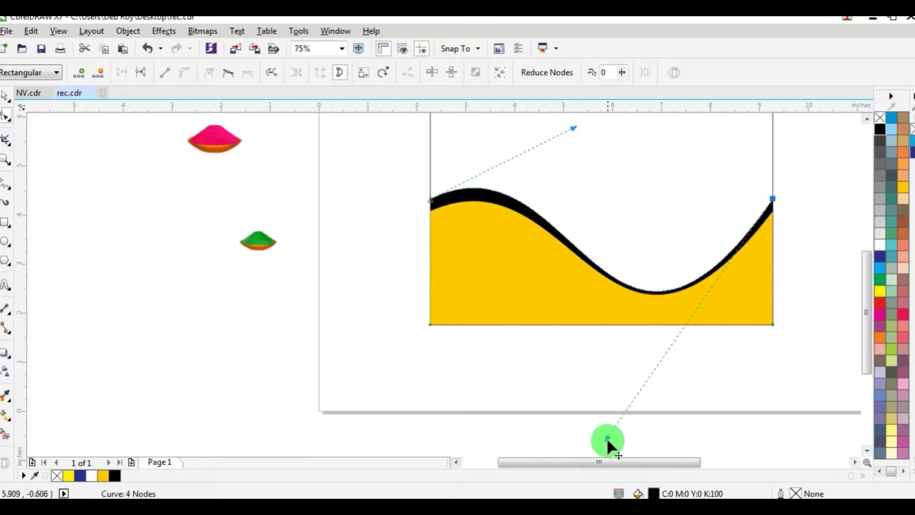
left_click_drag(606, 437, 599, 425)
left_click_drag(572, 127, 584, 139)
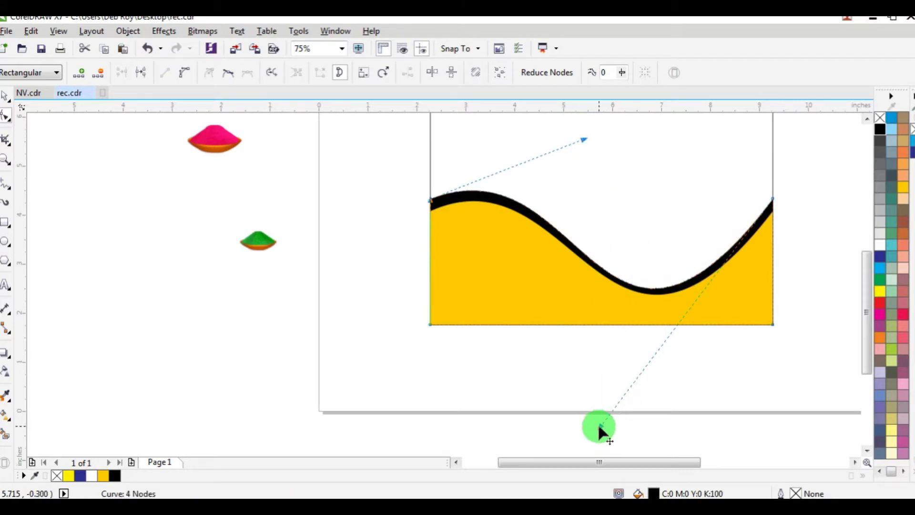
left_click_drag(600, 426, 605, 419)
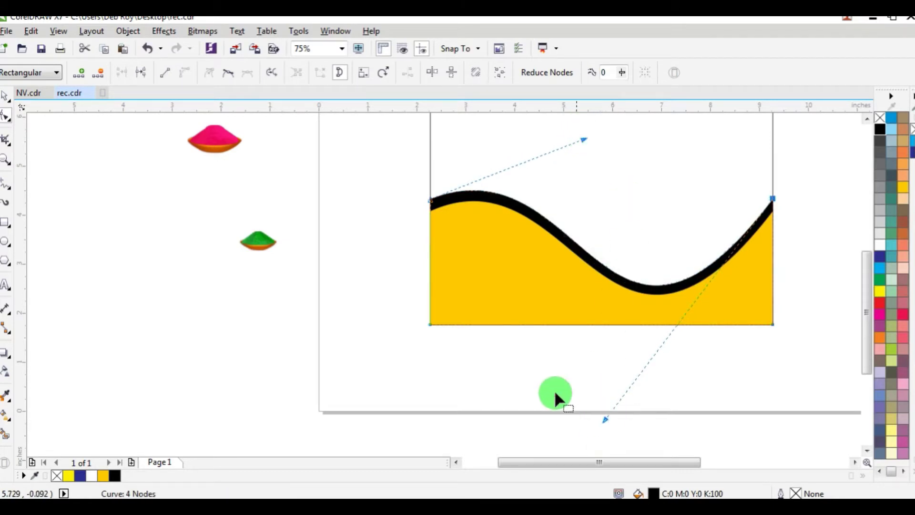
Change the rear black wave's fill to white (C0 M0 Y0 K0).
left_click(6, 95)
scroll(652, 221, "up", 2)
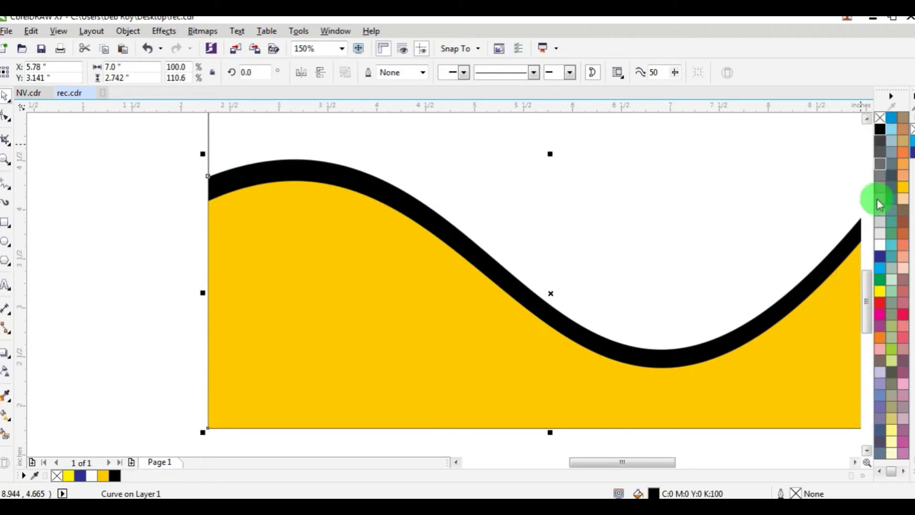
right_click(879, 244)
scroll(596, 198, "down", 2)
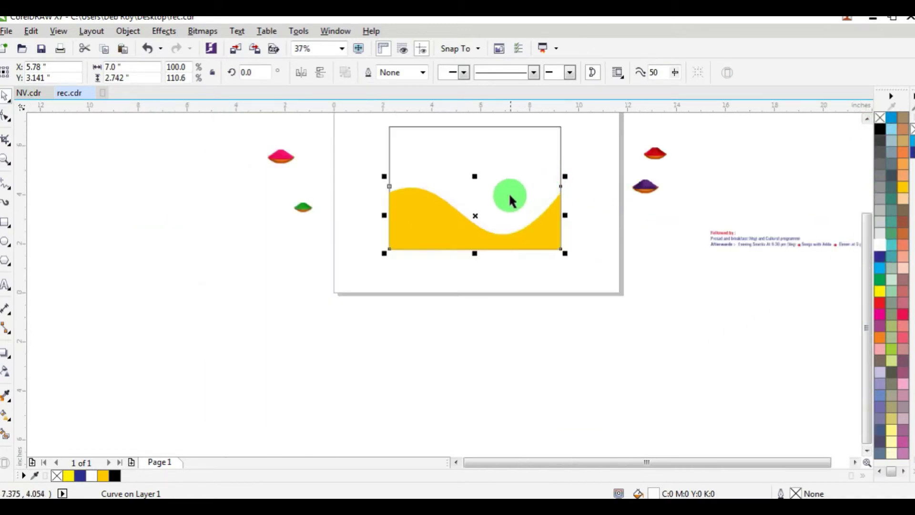
scroll(509, 196, "up", 2)
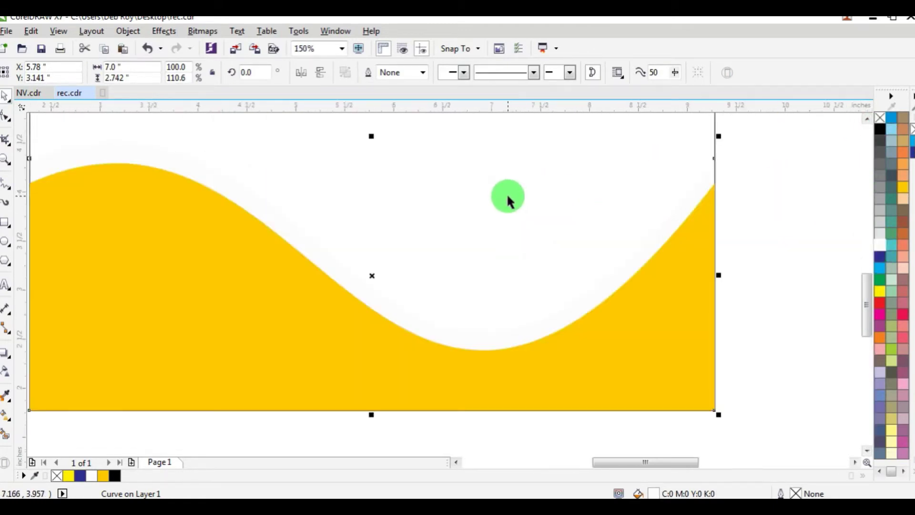
Add a drop shadow cast upward from the white wave, with an opacity of 57 and feathering of 14.
left_click(6, 353)
scroll(396, 254, "down", 4)
scroll(367, 215, "up", 2)
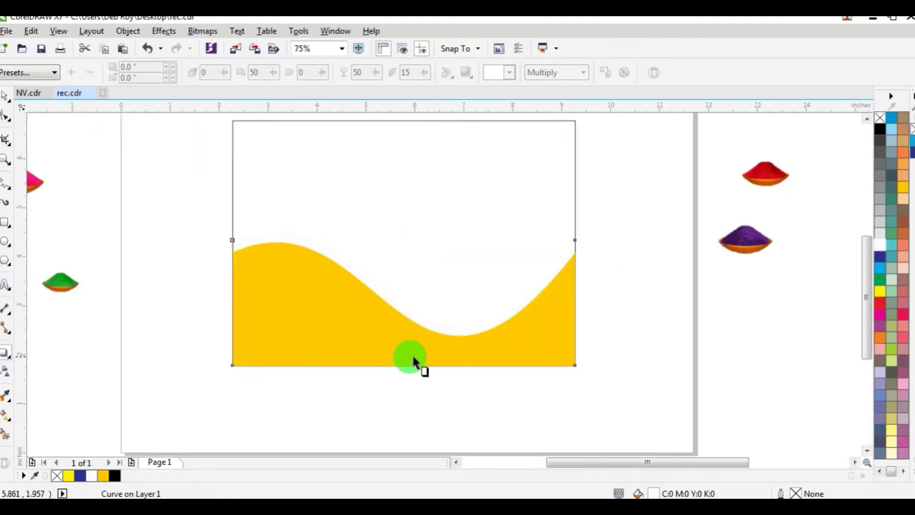
left_click_drag(403, 365, 403, 232)
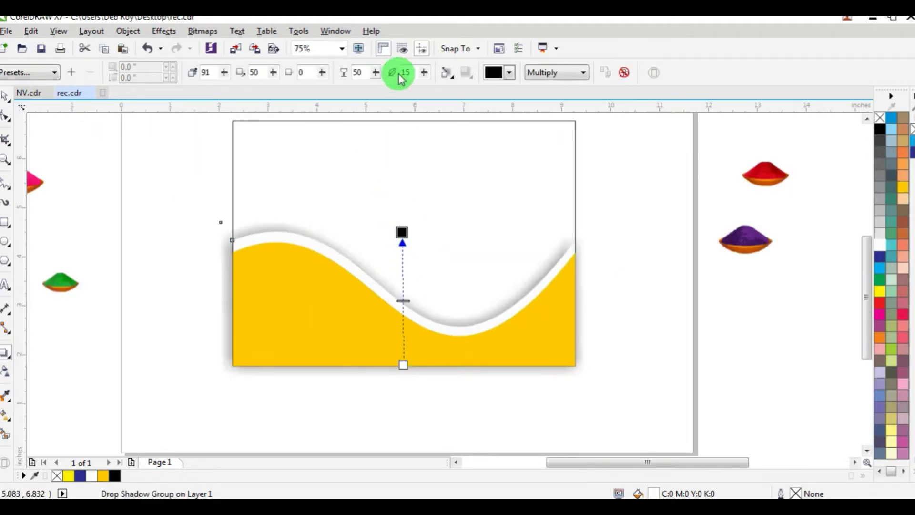
left_click(424, 76)
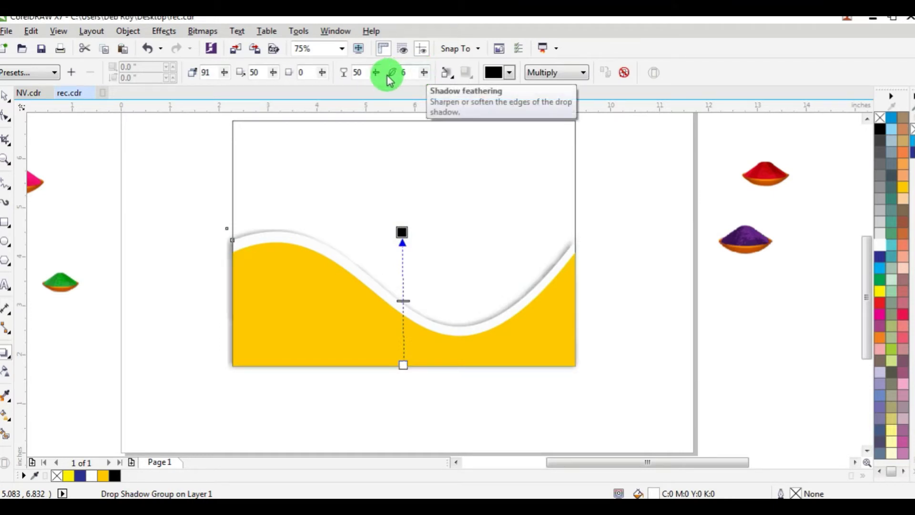
left_click_drag(377, 77, 434, 79)
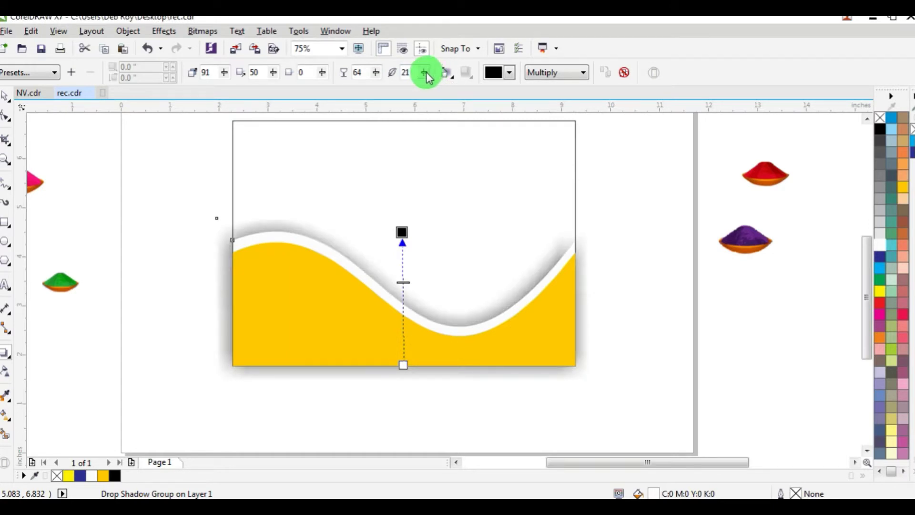
left_click_drag(428, 78, 374, 75)
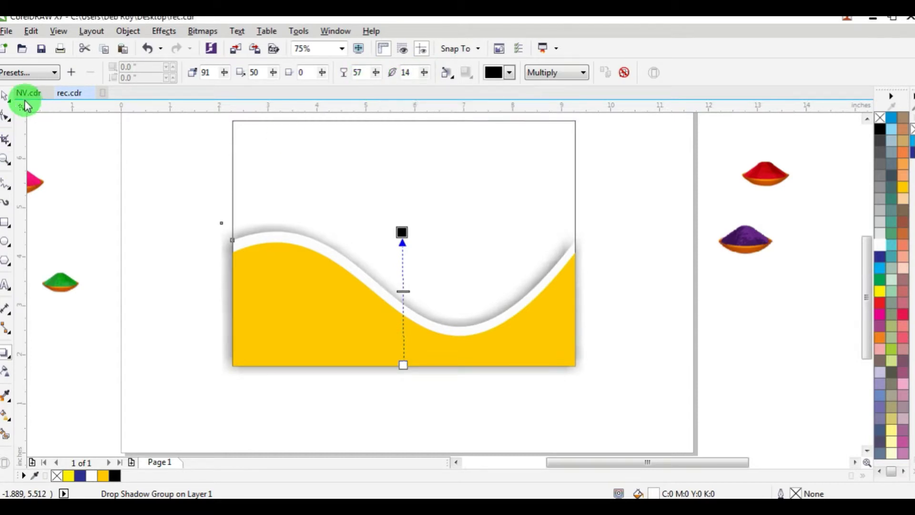
Select the yellow wave, the white wave and its shadow, and PowerClip them inside the large outer rectangle.
left_click(6, 95)
left_click(167, 157)
scroll(234, 243, "up", 2)
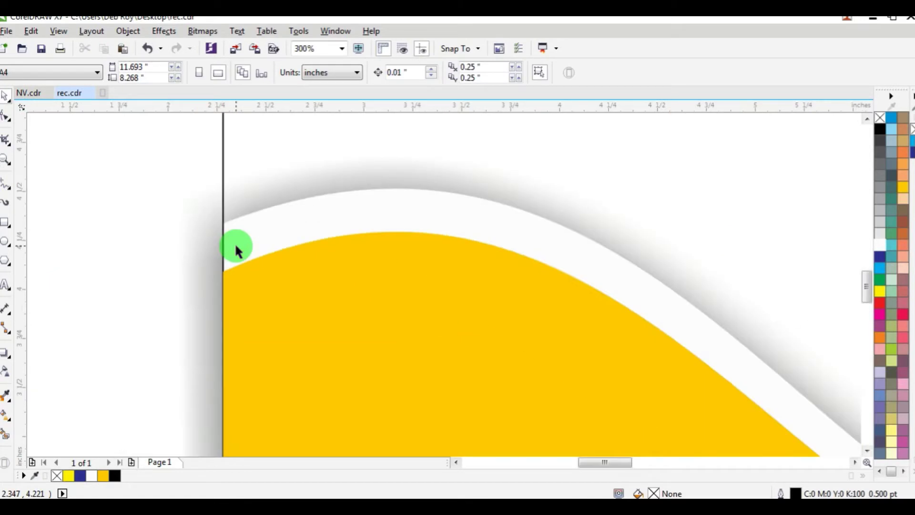
scroll(236, 243, "down", 2)
left_click_drag(637, 173, 193, 420)
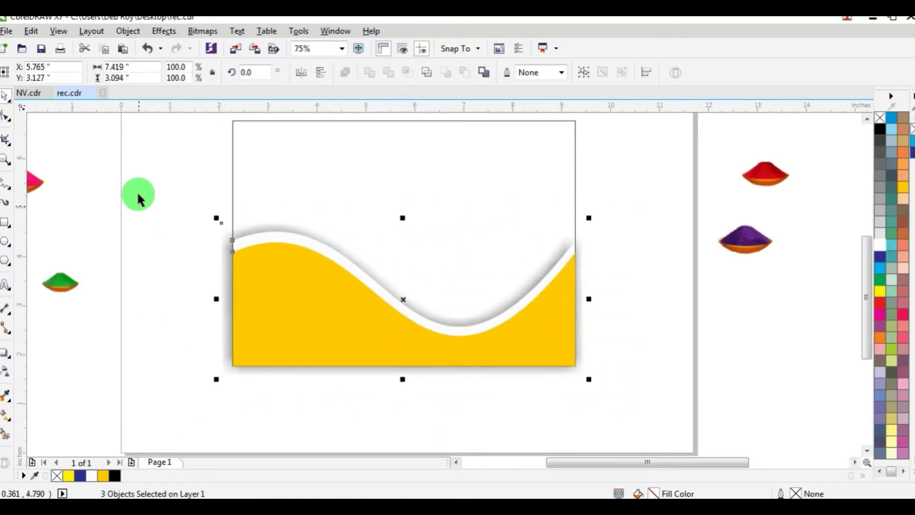
left_click(128, 31)
mouse_move(198, 150)
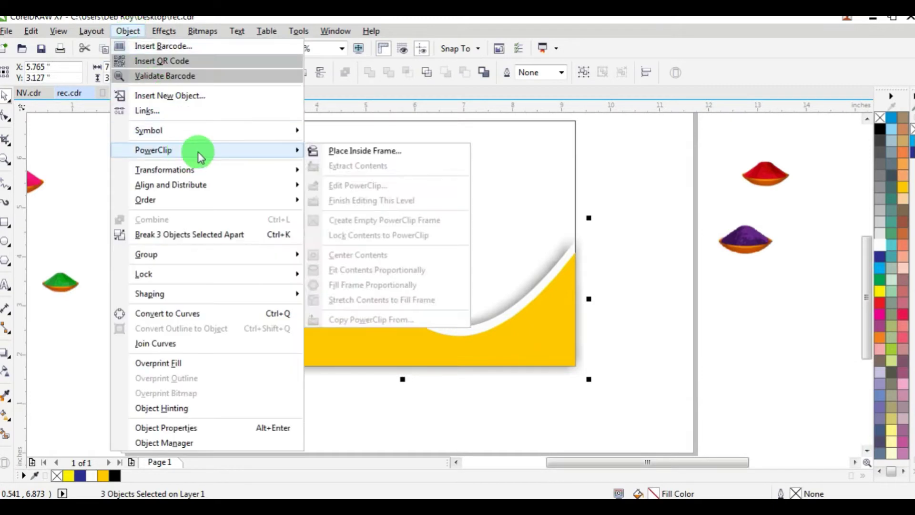
left_click(336, 151)
left_click(333, 136)
left_click(648, 204)
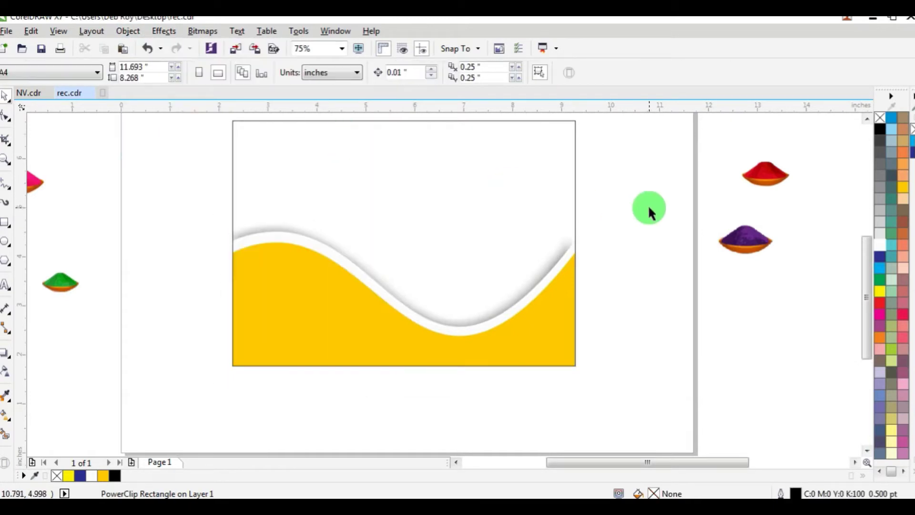
scroll(513, 169, "down", 1)
scroll(513, 170, "up", 1)
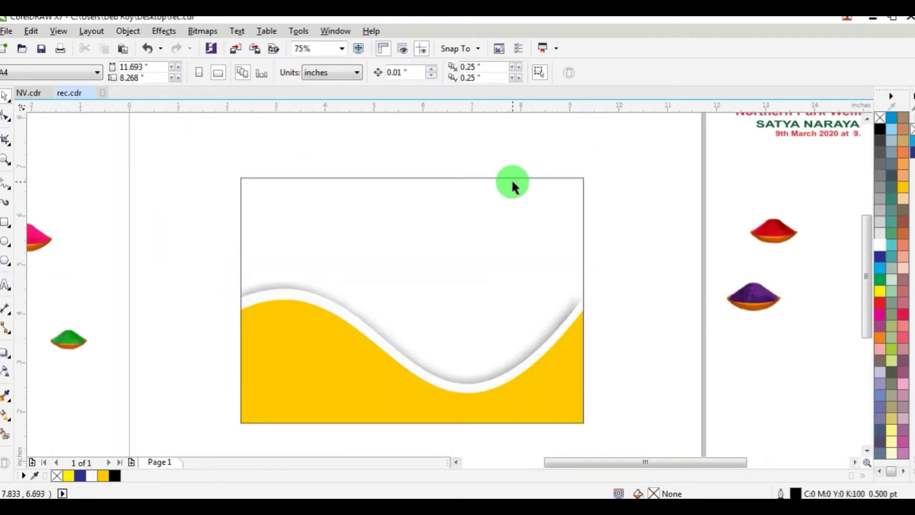
Fill the card's PowerClip rectangle with white and remove its outline.
left_click(511, 177)
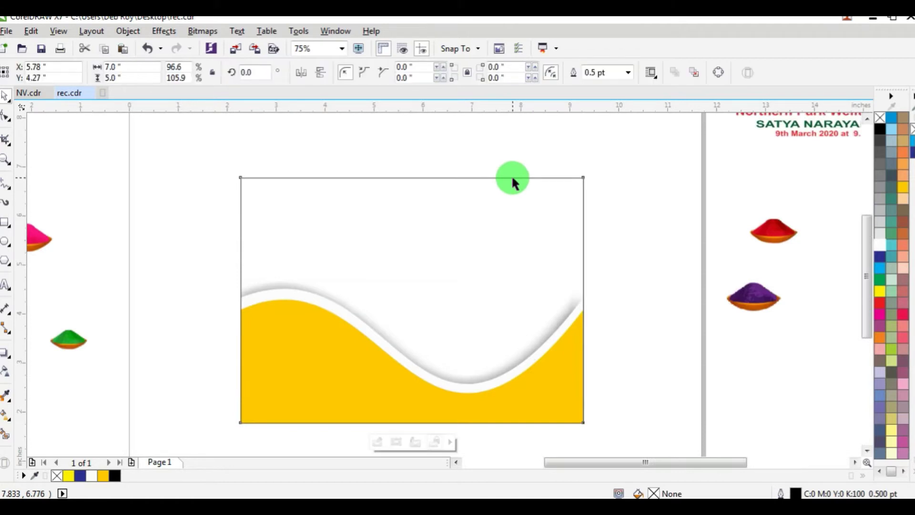
left_click(94, 478)
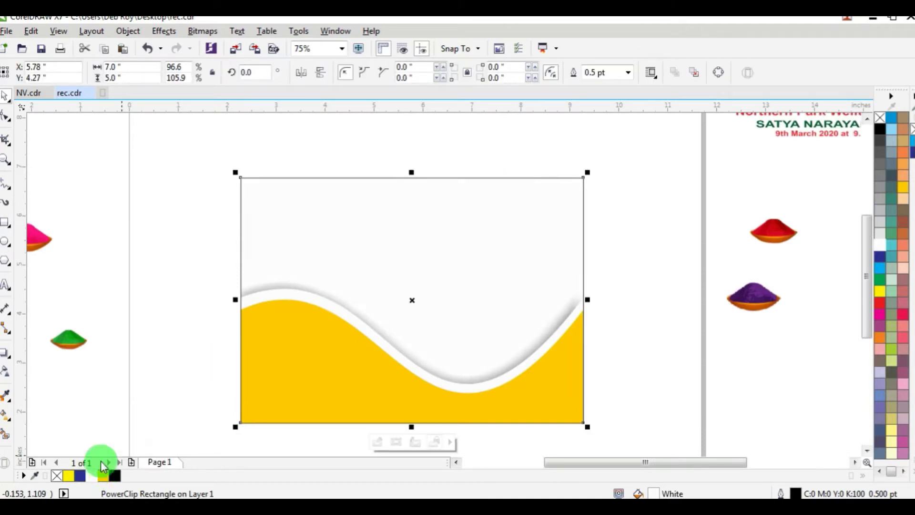
right_click(886, 122)
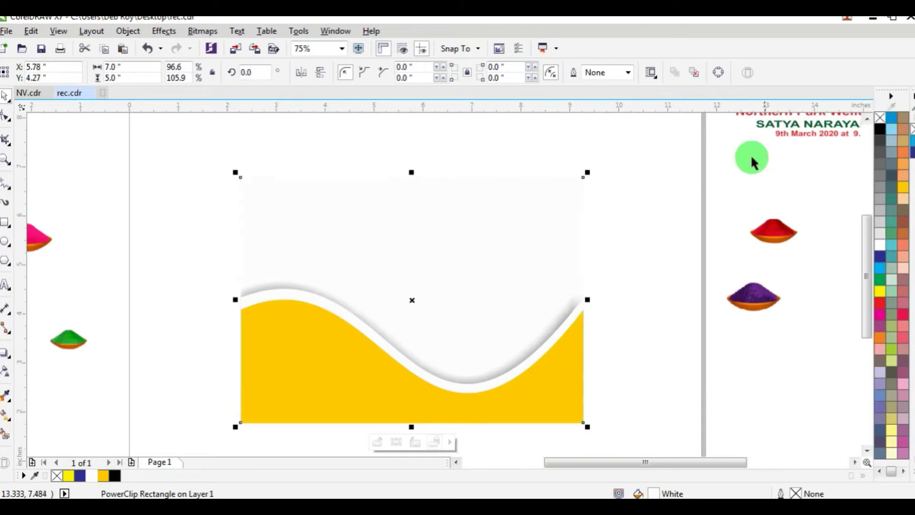
left_click(178, 173)
Draw a rectangle about 9.5 by 6.3 inches around the card, filled with 20% black and without an outline.
left_click(6, 222)
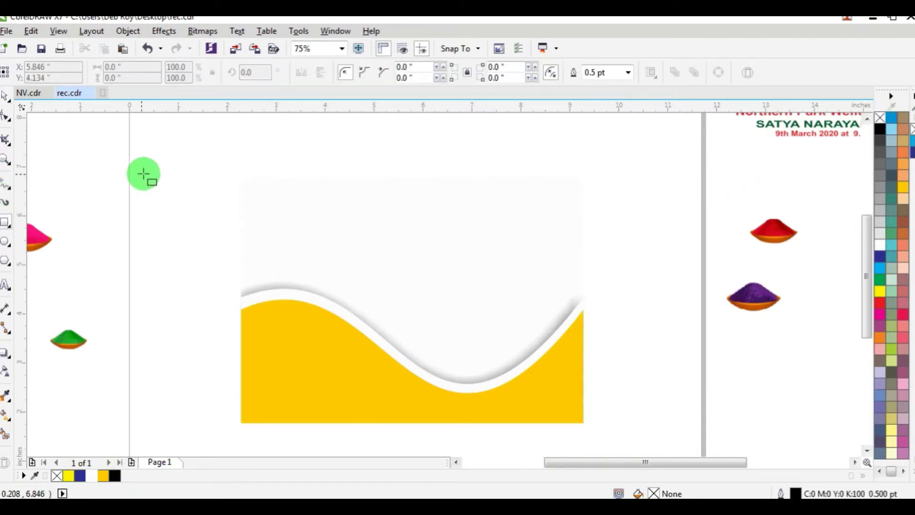
left_click_drag(172, 135, 637, 442)
left_click(882, 227)
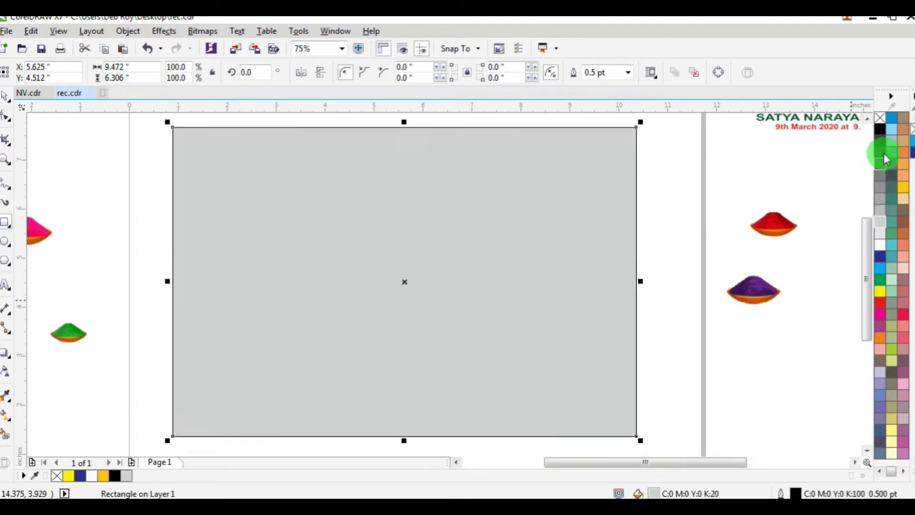
right_click(880, 118)
left_click(70, 133)
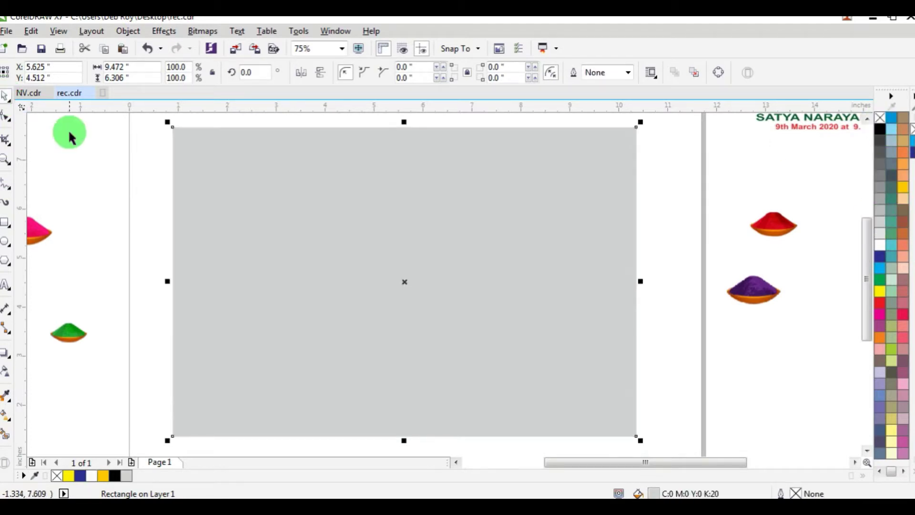
Send the gray rectangle to the back of the page so it sits behind the card.
right_click(302, 186)
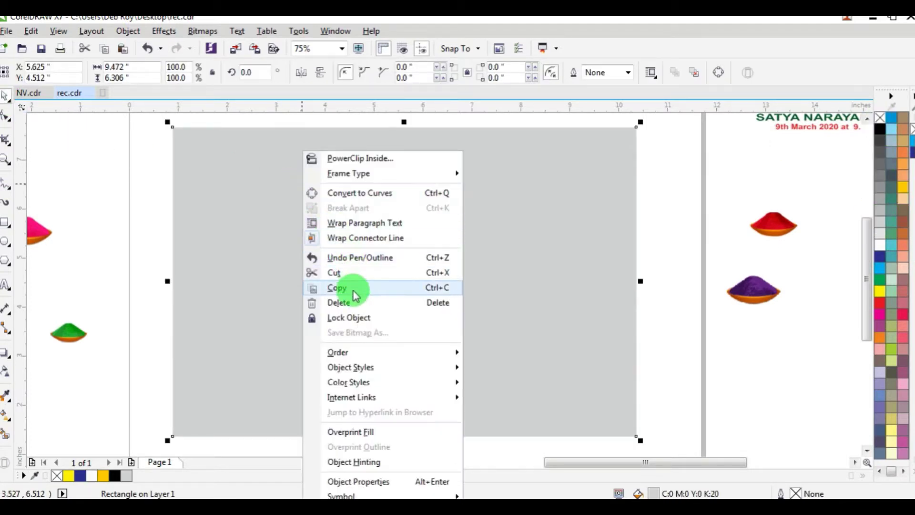
mouse_move(373, 357)
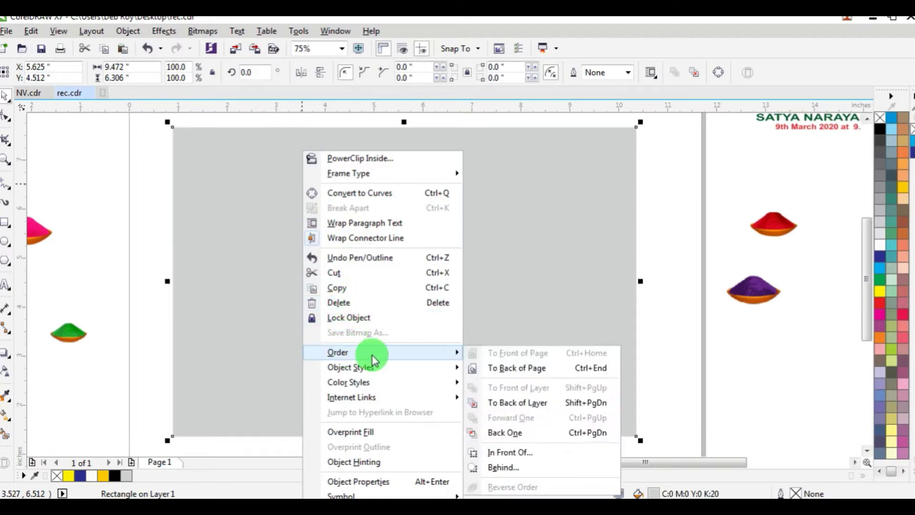
left_click(517, 368)
left_click(675, 253)
left_click_drag(687, 145, 211, 431)
left_click_drag(412, 294, 415, 294)
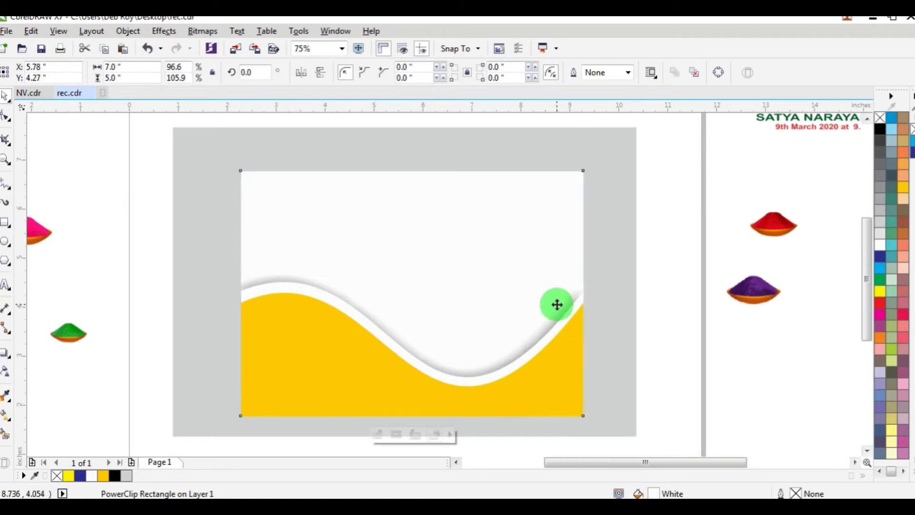
left_click(665, 345)
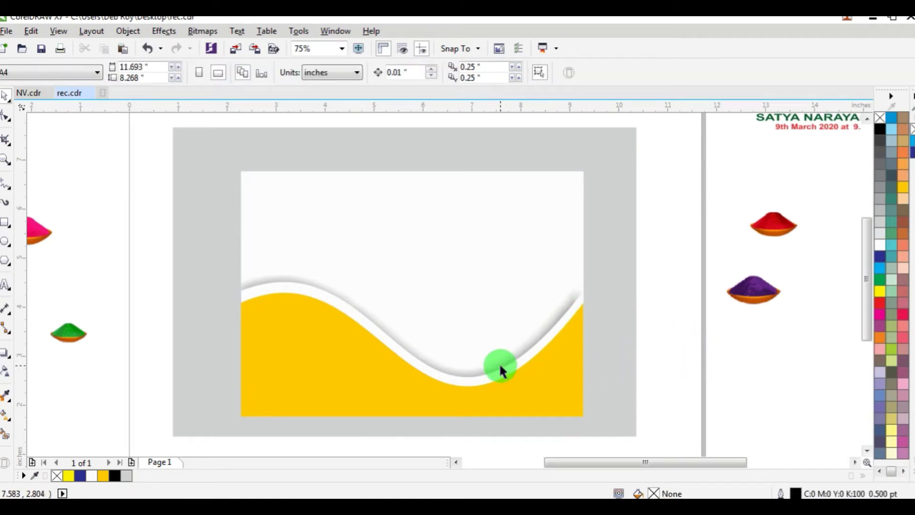
Edit the card's PowerClip contents and change the yellow wave's fill to C4 M22 Y100 K0.
scroll(491, 367, "down", 1)
scroll(452, 377, "up", 1)
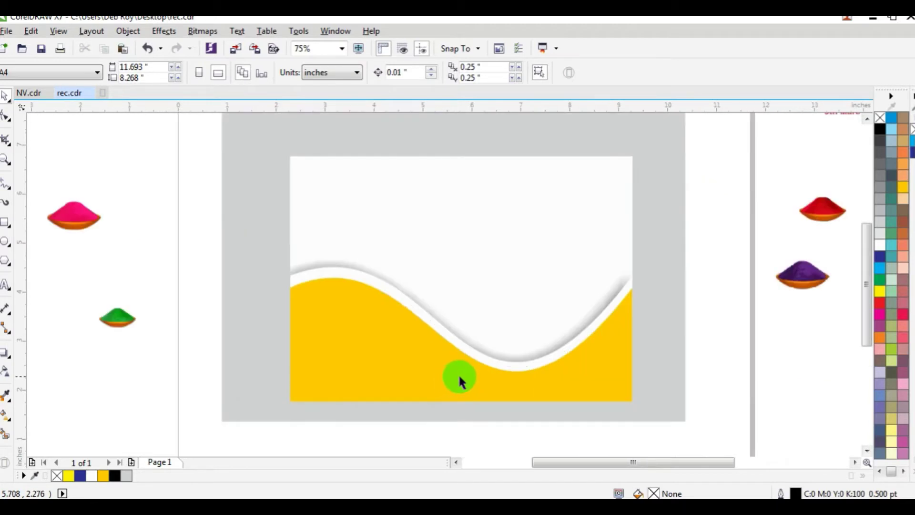
double_click(402, 352)
double_click(403, 353)
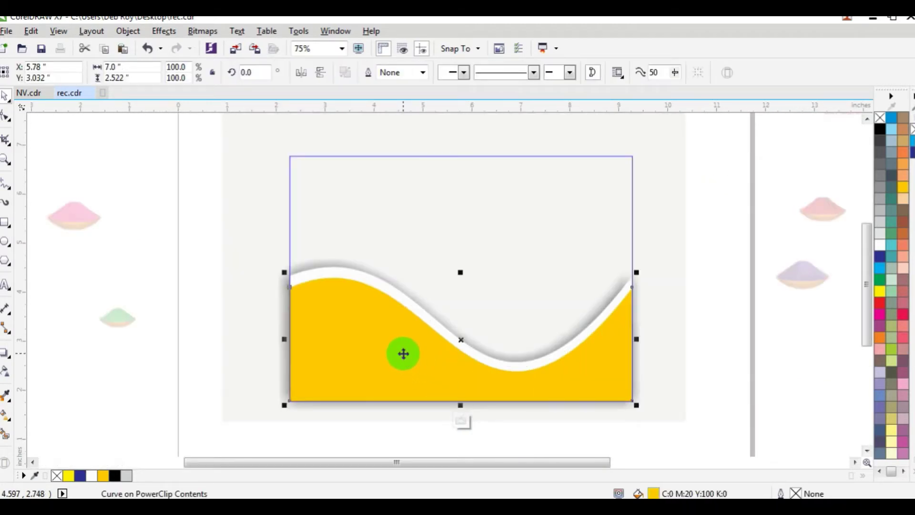
left_click(6, 96)
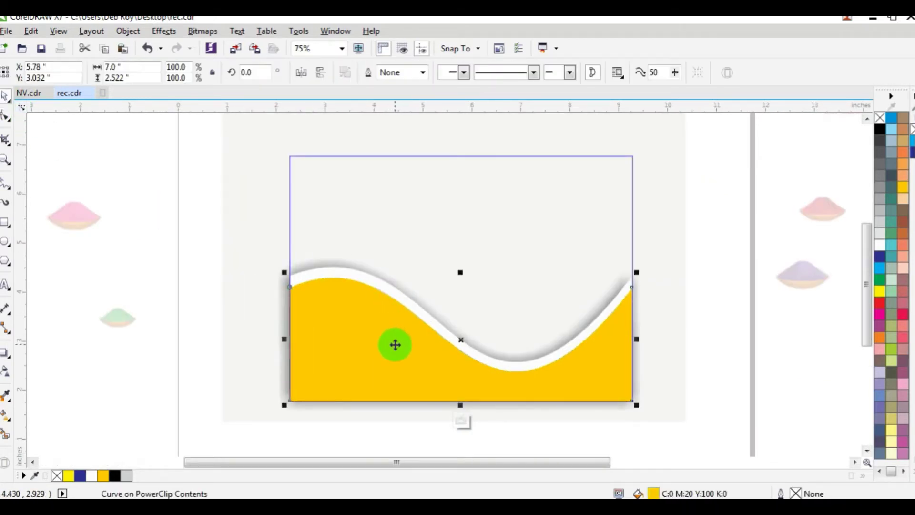
left_click_drag(394, 343, 342, 337)
key("ctrl+z")
left_click(904, 188)
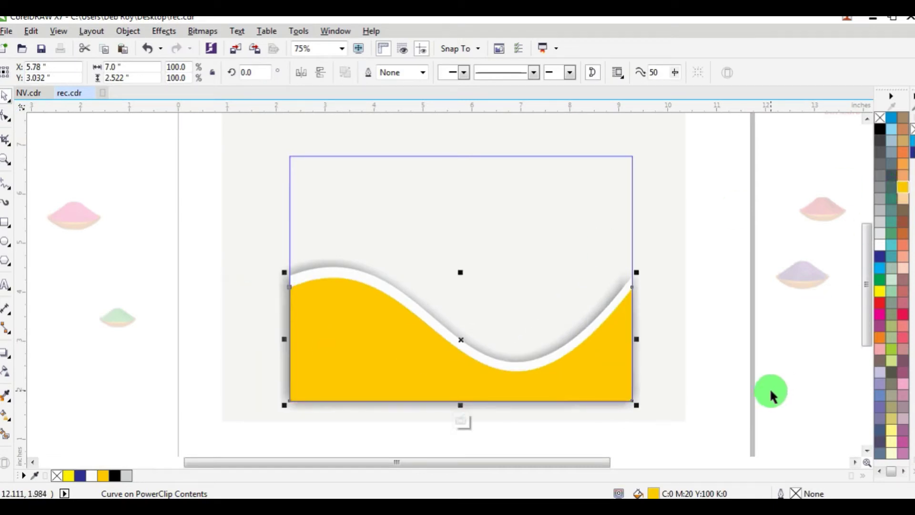
double_click(653, 494)
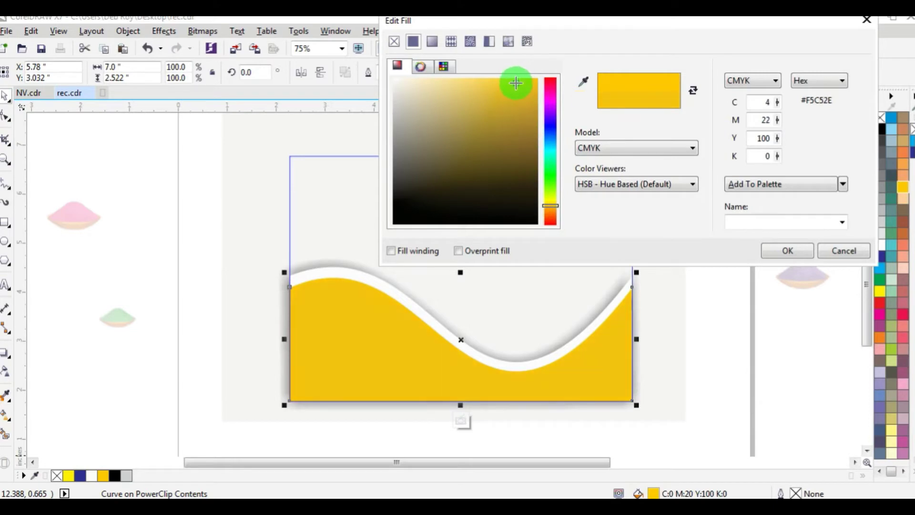
left_click(786, 250)
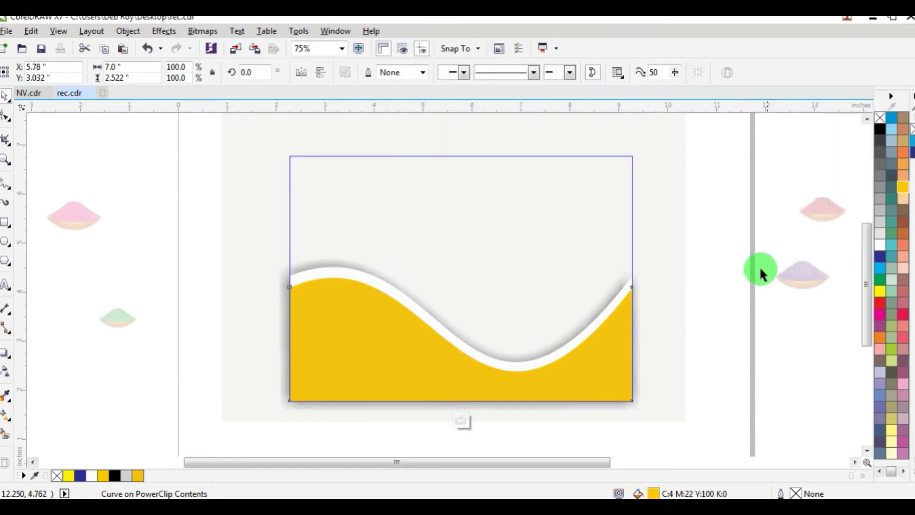
left_click(736, 303)
scroll(592, 351, "down", 1)
left_click(528, 397)
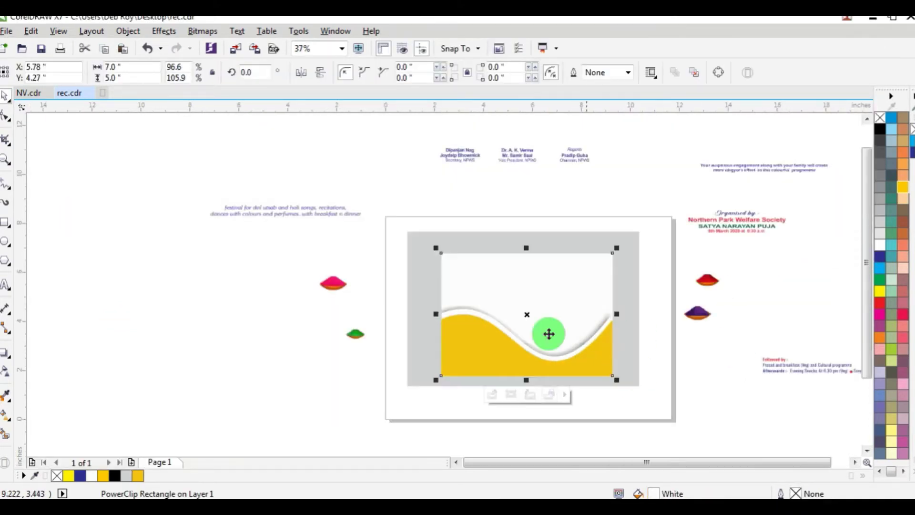
Move the group of signatory names and titles onto the bottom of the yellow wave, centered at about X 5.8, Y 2.2 inches.
scroll(527, 336, "up", 1)
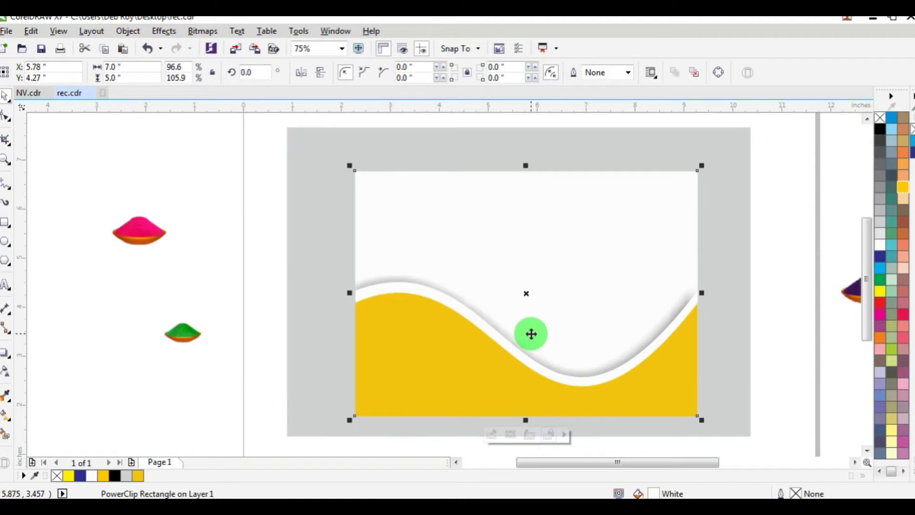
scroll(531, 333, "down", 2)
scroll(574, 299, "down", 2)
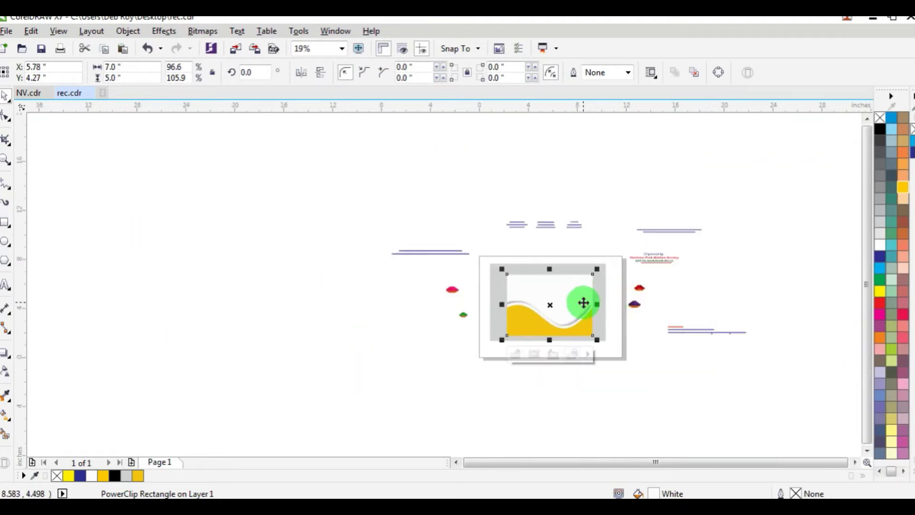
scroll(584, 302, "up", 2)
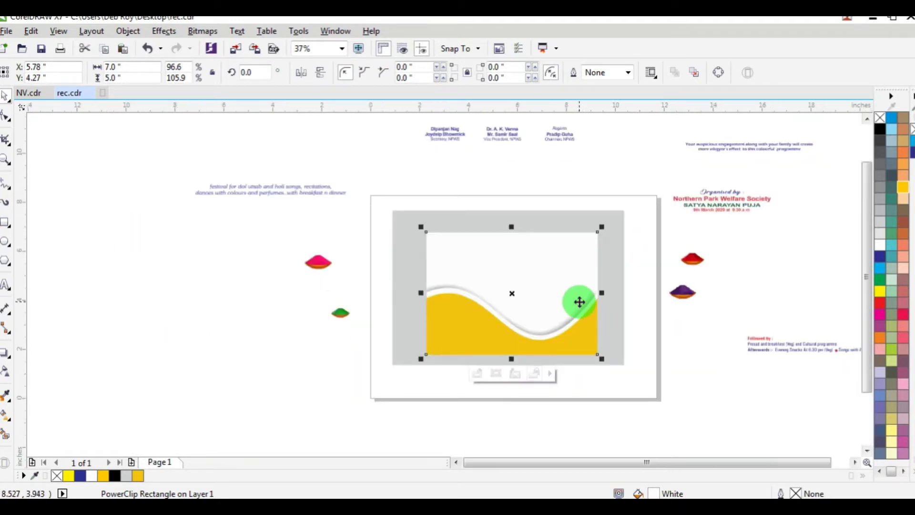
left_click(757, 302)
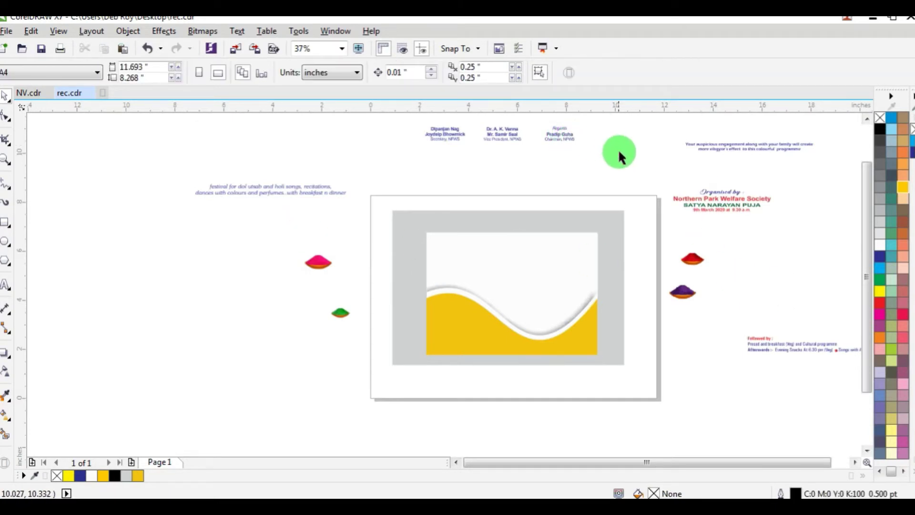
left_click_drag(627, 163, 414, 134)
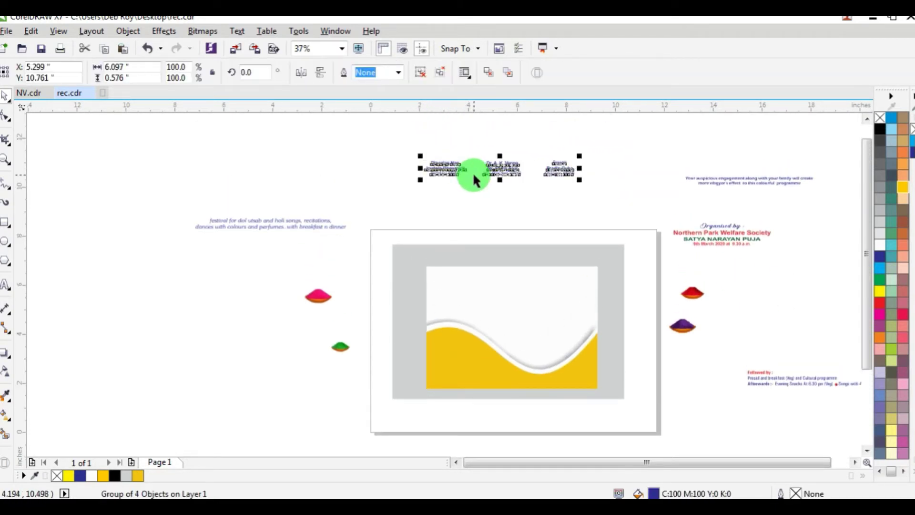
left_click_drag(474, 180, 490, 384)
scroll(491, 384, "up", 3)
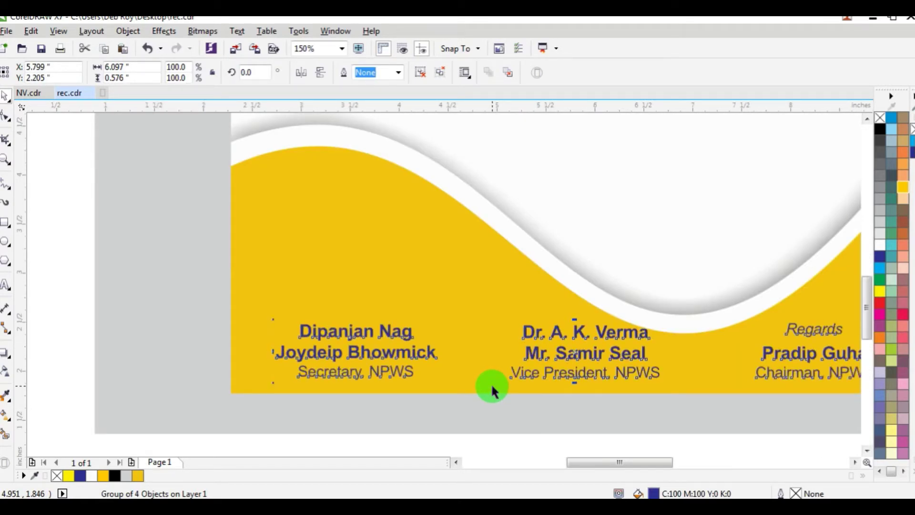
scroll(571, 279, "down", 3)
scroll(608, 276, "up", 2)
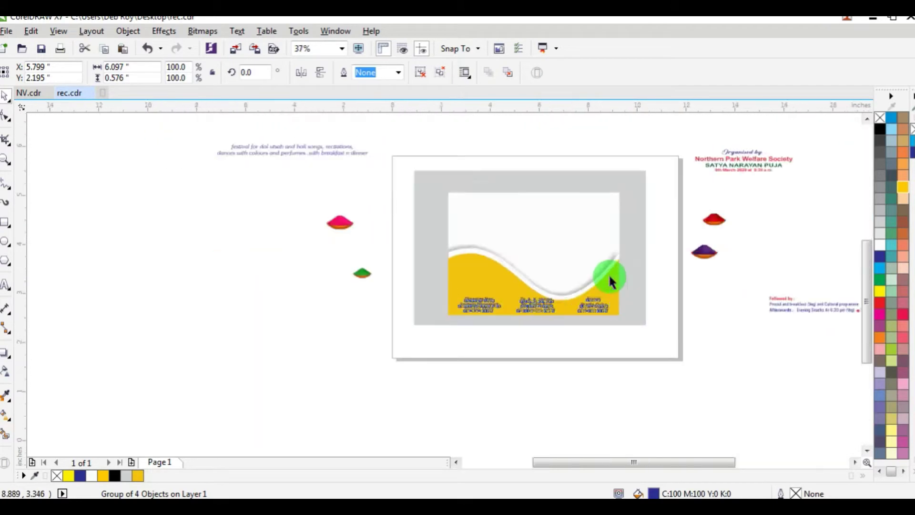
left_click(724, 296)
Insert an RFX Splatz ink splatter character about 2.3 inches wide, colored C0 M100 Y0 K0, over the yellow wave's left end.
left_click(238, 31)
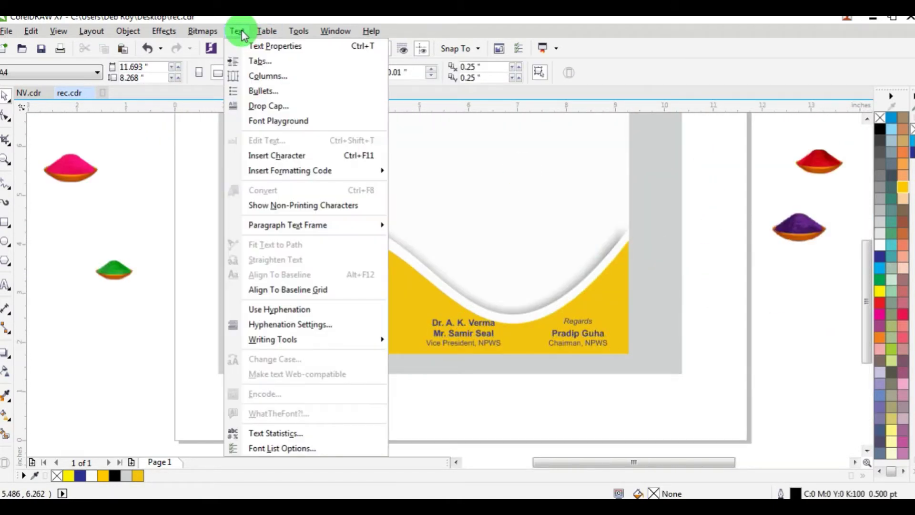
left_click(295, 157)
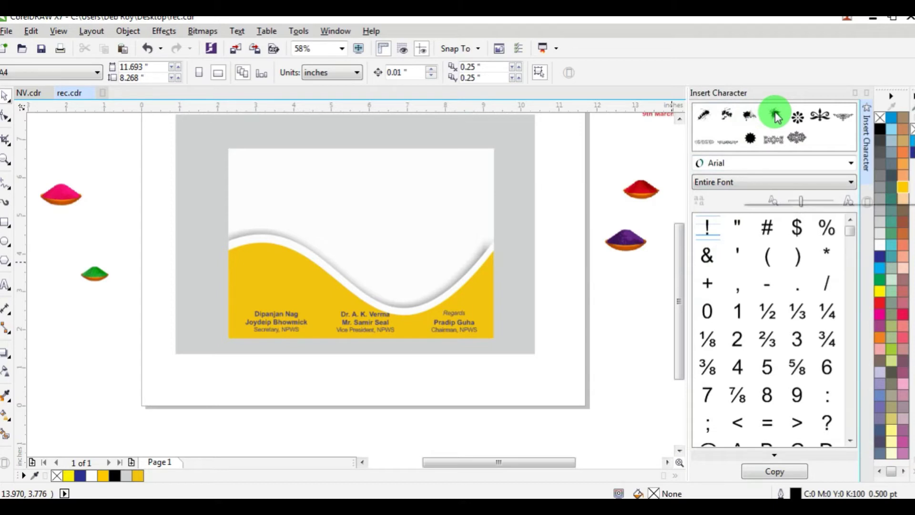
mouse_move(776, 116)
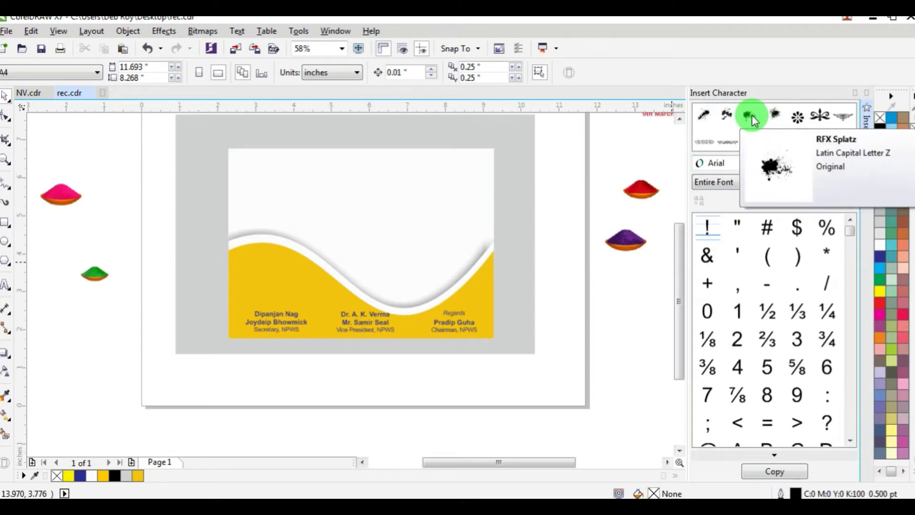
left_click_drag(751, 119, 484, 267)
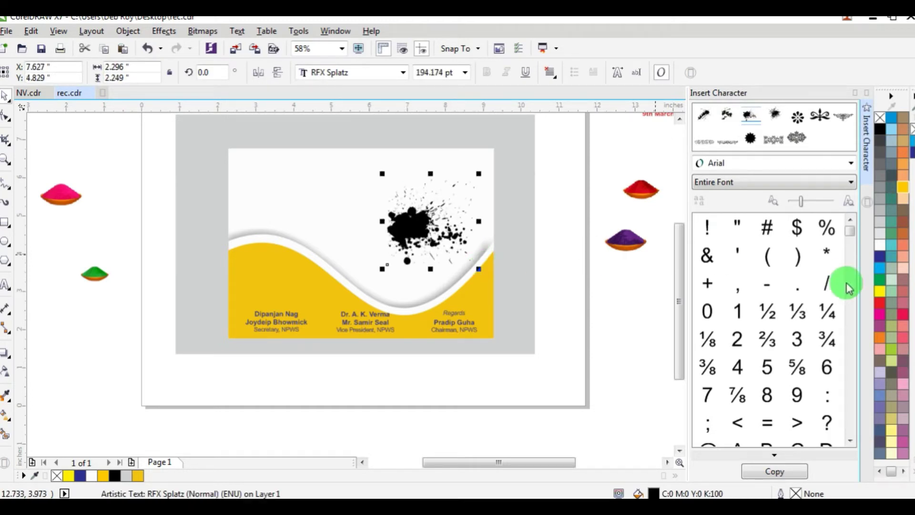
left_click(879, 314)
left_click_drag(403, 219, 253, 300)
Apply a uniform transparency of 29 to the pink splatter.
scroll(274, 289, "up", 5)
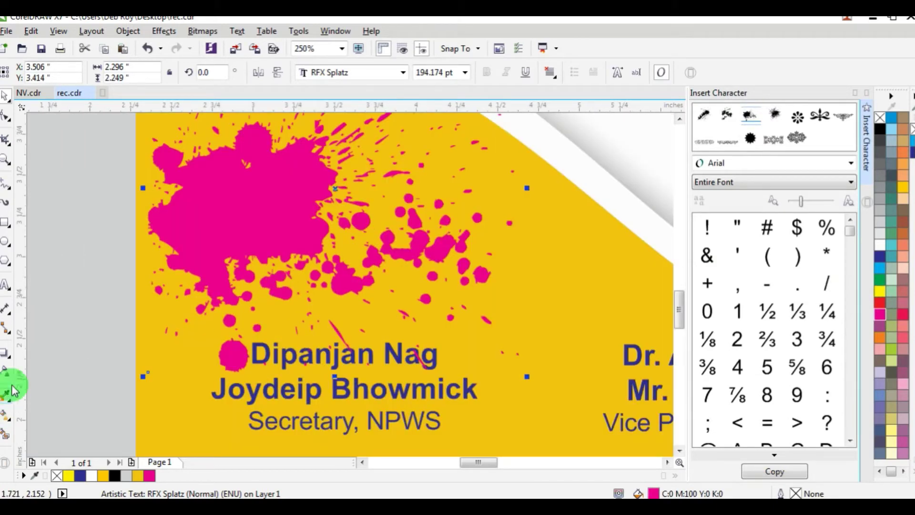
left_click(5, 370)
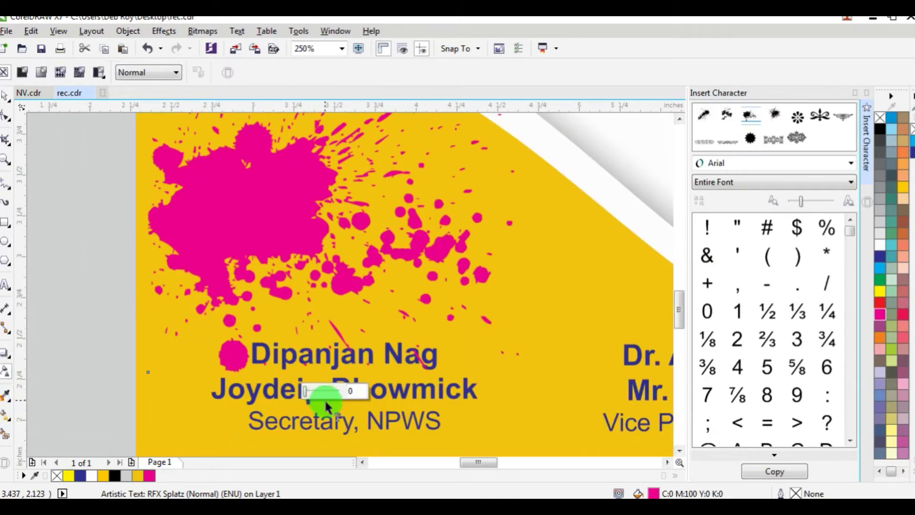
left_click_drag(306, 390, 327, 393)
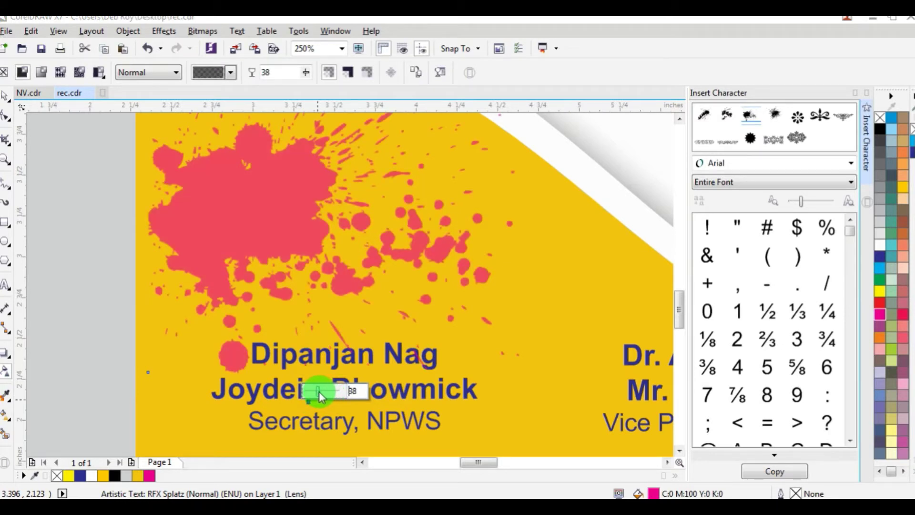
left_click(6, 95)
Enlarge the pink splatter to about 2.66 by 2.61 inches and place it across the card's lower-left corner.
scroll(321, 272, "down", 3)
scroll(352, 293, "down", 1)
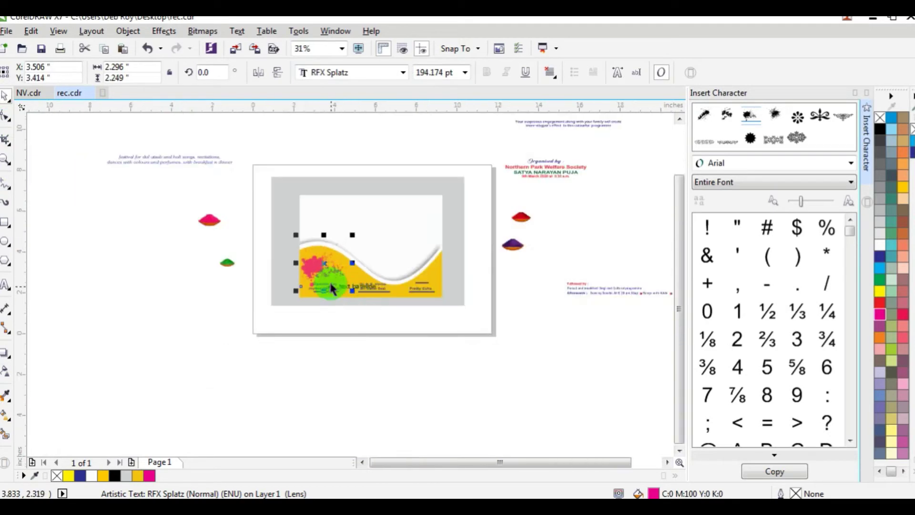
scroll(384, 308, "up", 1)
left_click_drag(333, 264, 235, 333)
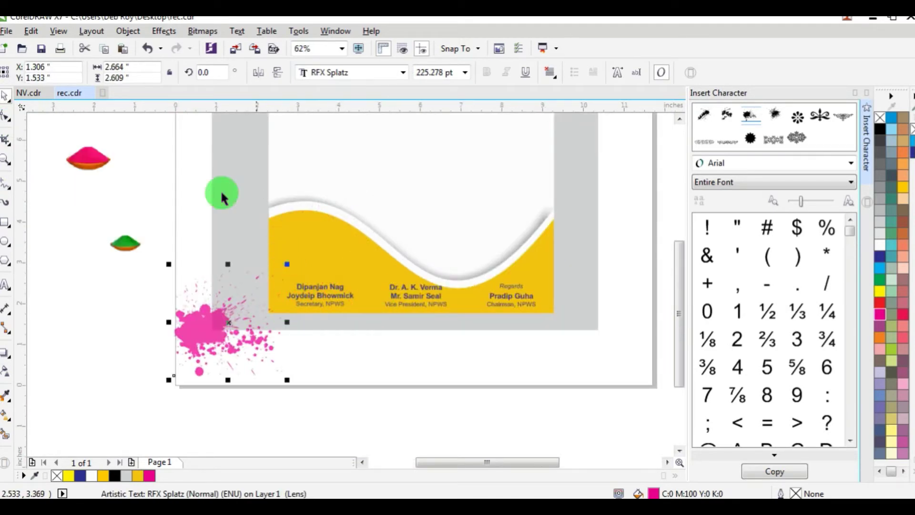
scroll(266, 296, "up", 2)
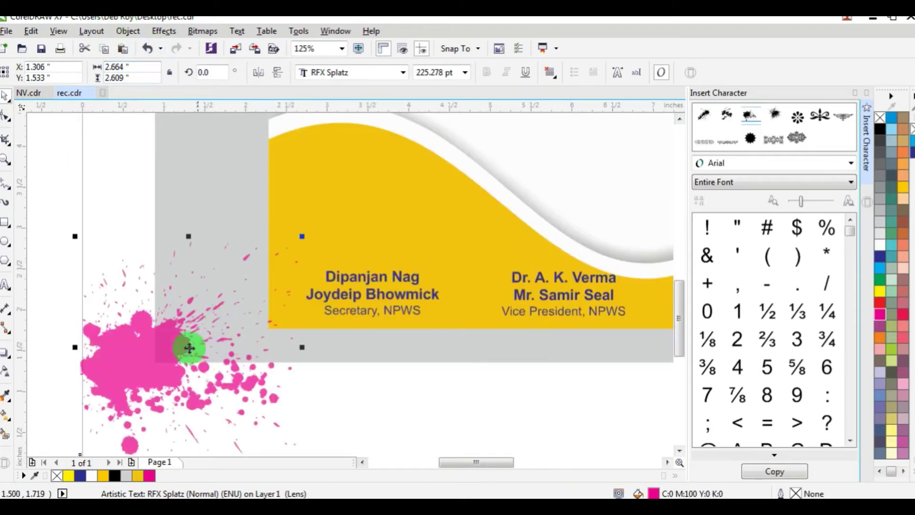
left_click_drag(188, 347, 306, 273)
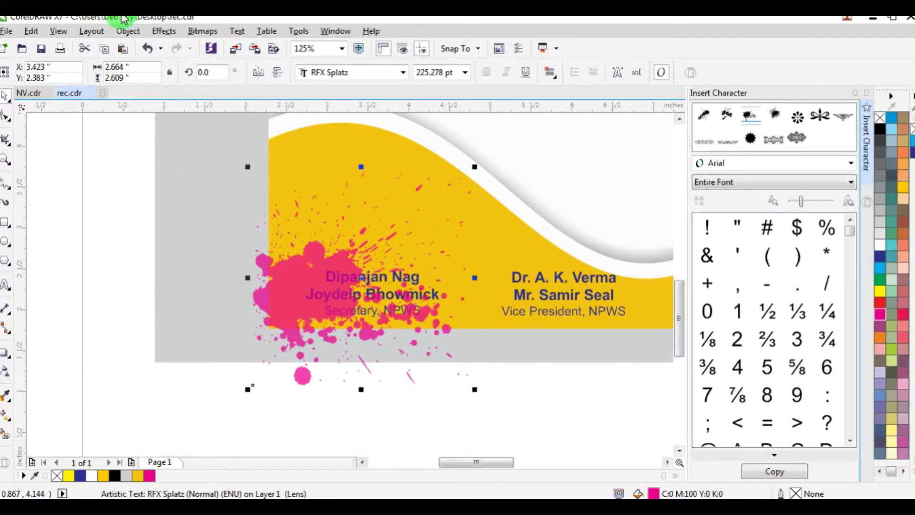
PowerClip the pink splatter inside the card rectangle so its overhang beyond the lower-left corner is trimmed.
left_click(127, 31)
mouse_move(164, 149)
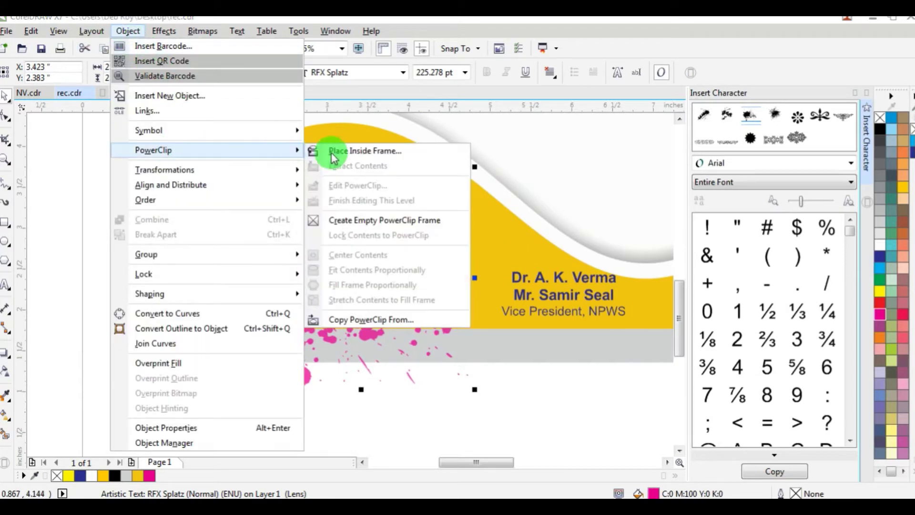
left_click(326, 150)
left_click(490, 226)
left_click(374, 332)
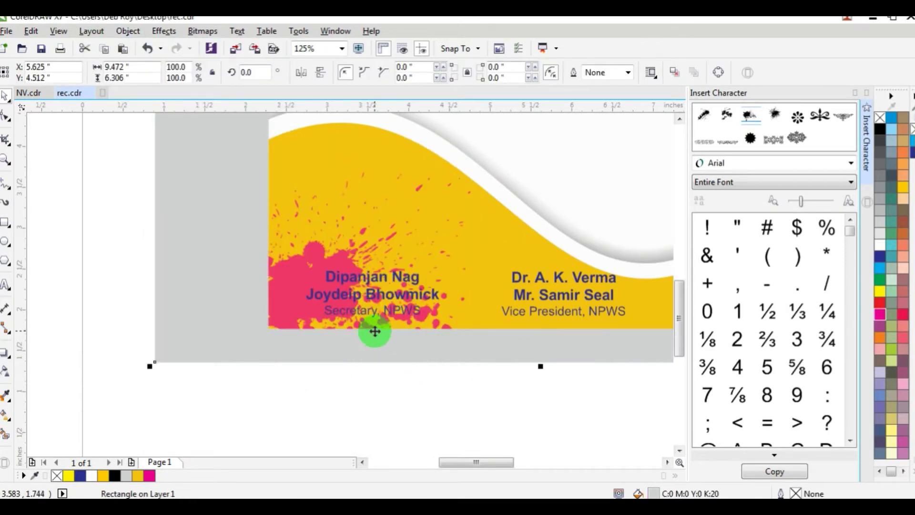
Edit the card's PowerClip contents, shift the pink splatter slightly up and to the right, and finish editing.
scroll(374, 328, "down", 2)
scroll(375, 319, "up", 1)
double_click(288, 218)
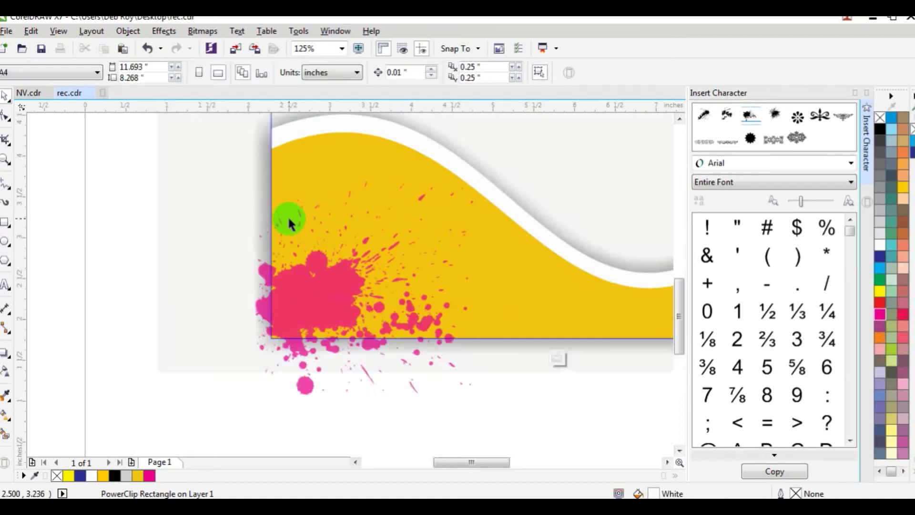
left_click(315, 269)
left_click_drag(315, 268, 327, 247)
left_click(436, 412, "ctrl")
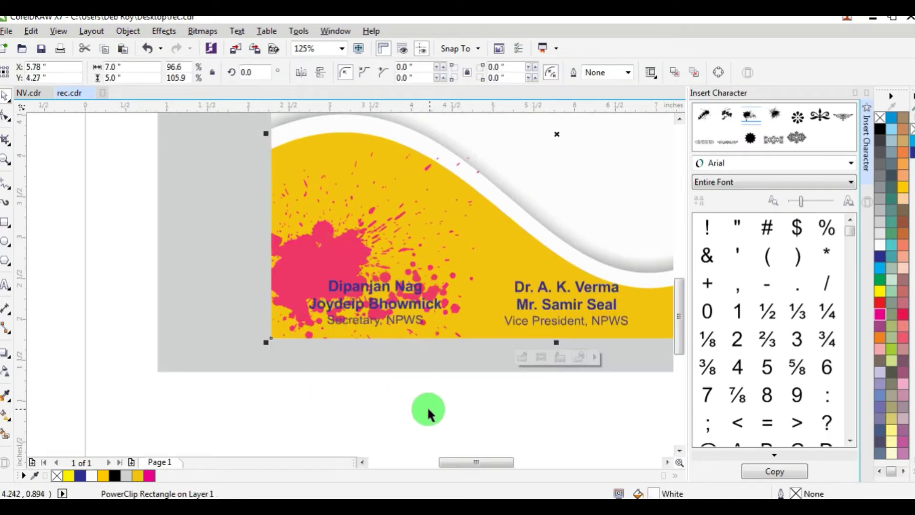
Reopen the card's PowerClip contents and raise the pink splatter to about X 3.52, Y 3.32 inches.
left_click(352, 291)
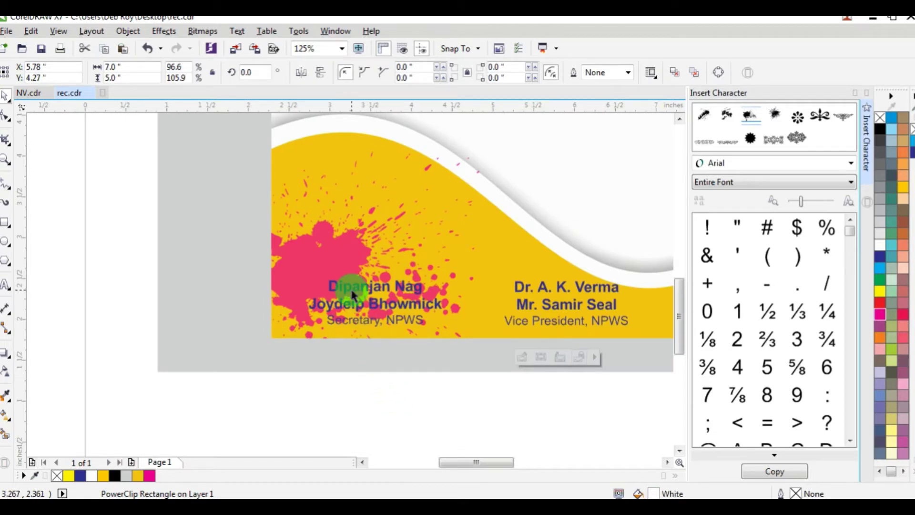
left_click(345, 237, "ctrl")
left_click(343, 229)
mouse_move(343, 228)
left_mouse_down()
mouse_move(344, 198)
mouse_move(341, 229)
mouse_move(342, 221)
left_mouse_up()
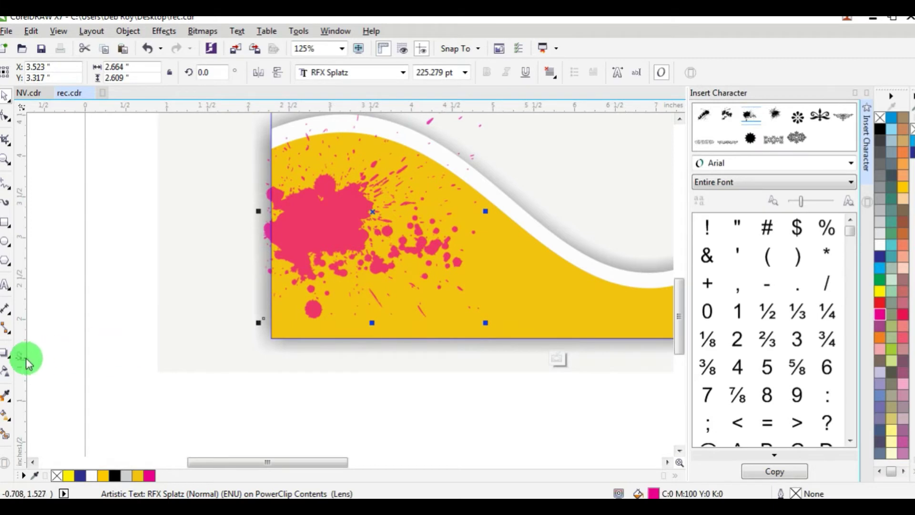
Increase the uniform transparency of the pink splatter so it blends more with the yellow wave.
left_click(6, 375)
left_click(426, 301)
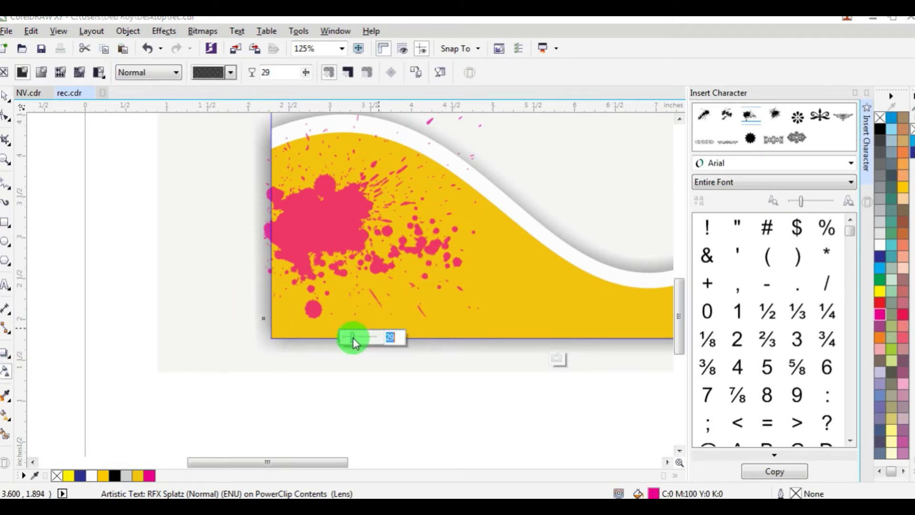
left_click(7, 97)
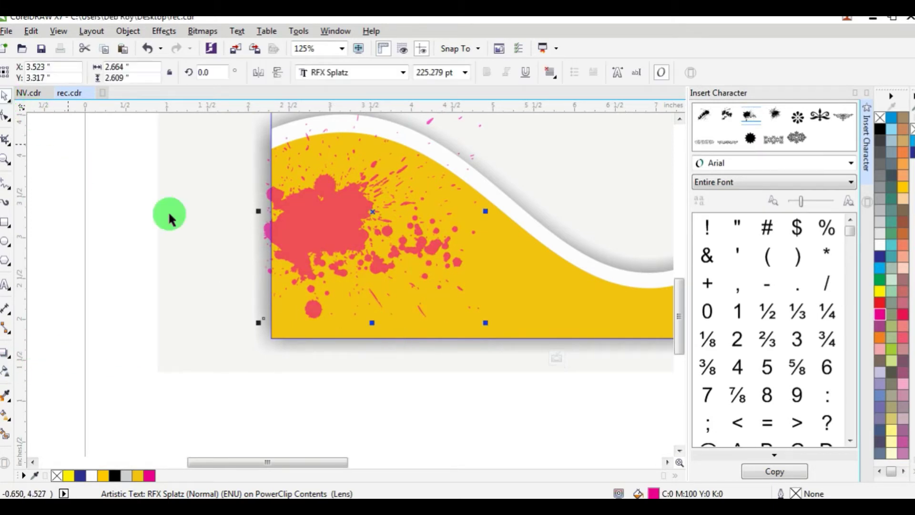
left_click(421, 349)
Enlarge the pink splatter to about 2.87 by 2.81 inches toward the card's lower-left corner and finish editing the PowerClip.
left_click(4, 97)
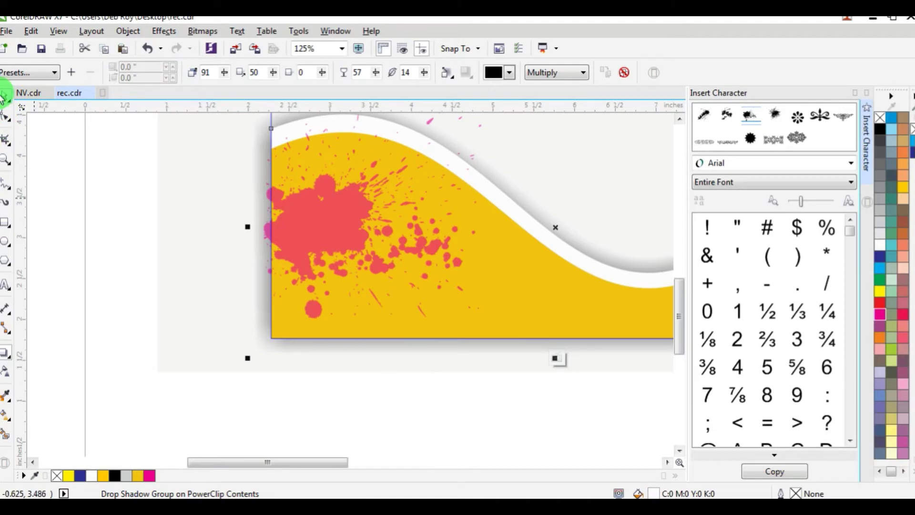
left_click(283, 263)
left_click(251, 323)
left_click(325, 227)
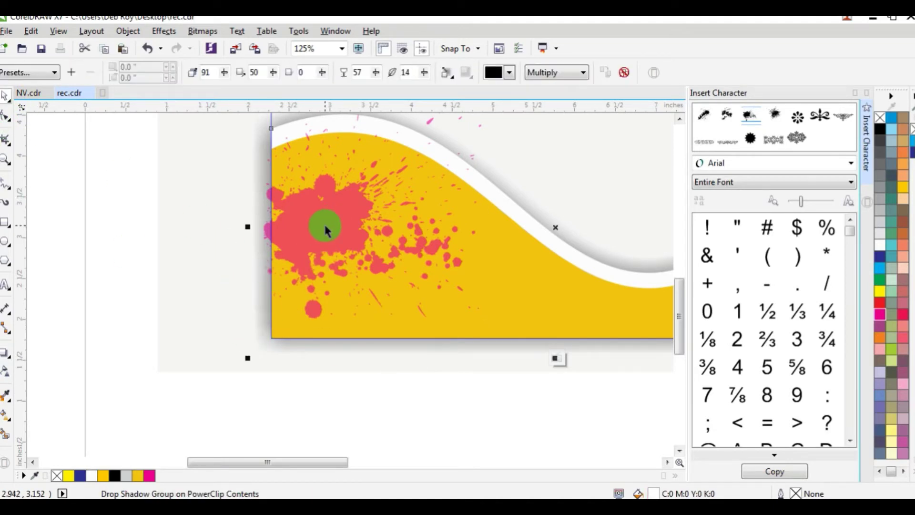
left_click(261, 322)
left_click_drag(259, 323, 242, 338)
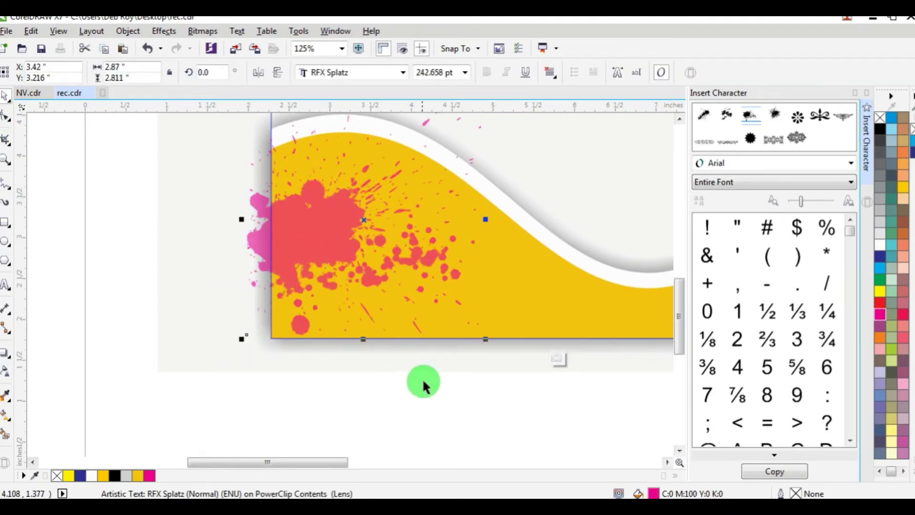
left_click(421, 384, "ctrl")
Move the green powder bowl onto the wave between the vice president and chairman signatures, at about X 7.3, Y 2.3 inches.
scroll(418, 375, "down", 2)
scroll(493, 347, "up", 2)
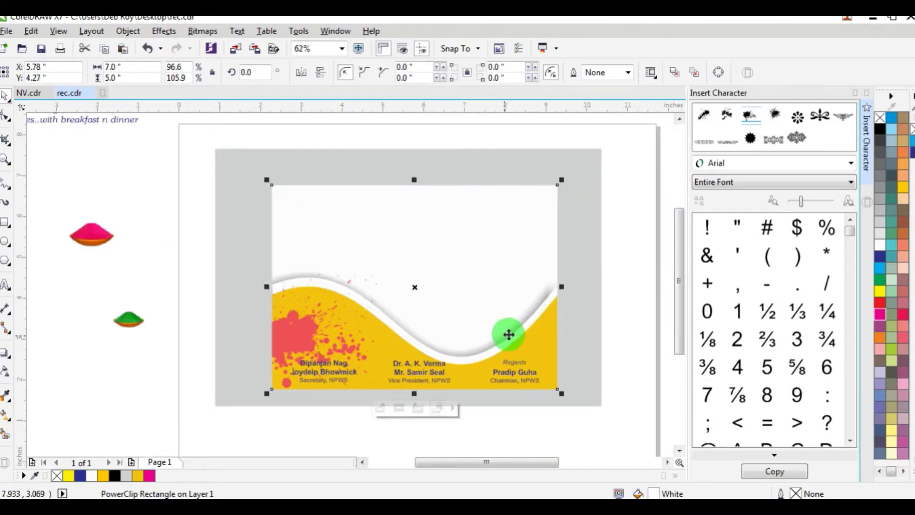
scroll(508, 335, "down", 2)
scroll(551, 343, "up", 2)
scroll(556, 333, "down", 1)
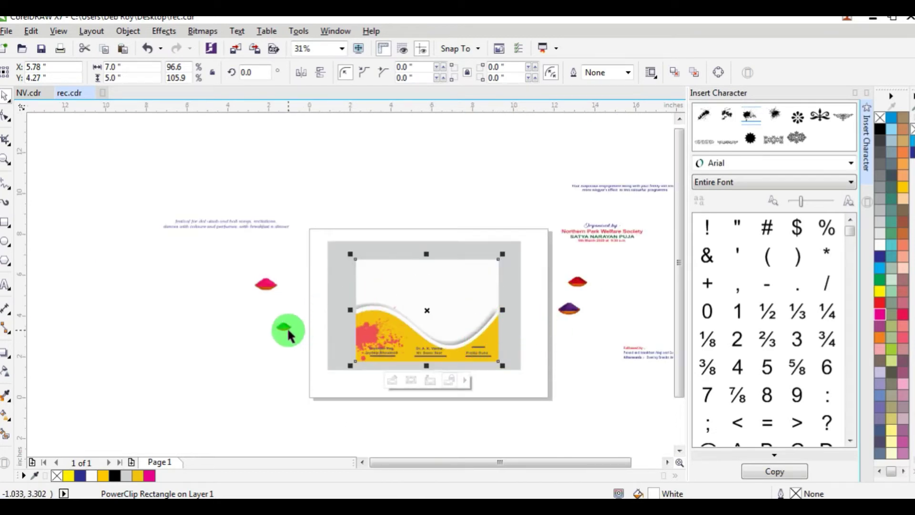
left_click_drag(285, 327, 460, 351)
scroll(463, 351, "up", 2)
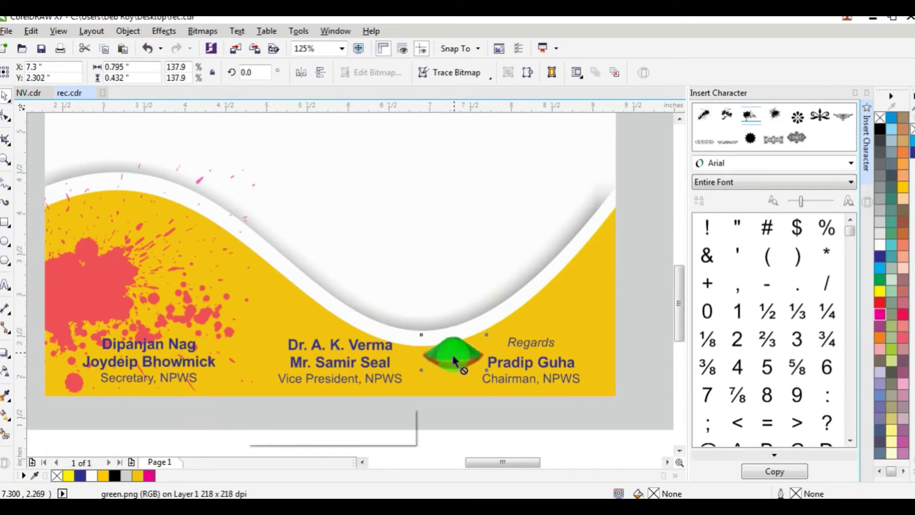
mouse_move(453, 356)
left_mouse_down()
mouse_move(455, 381)
mouse_move(451, 363)
left_mouse_up()
left_click(482, 400)
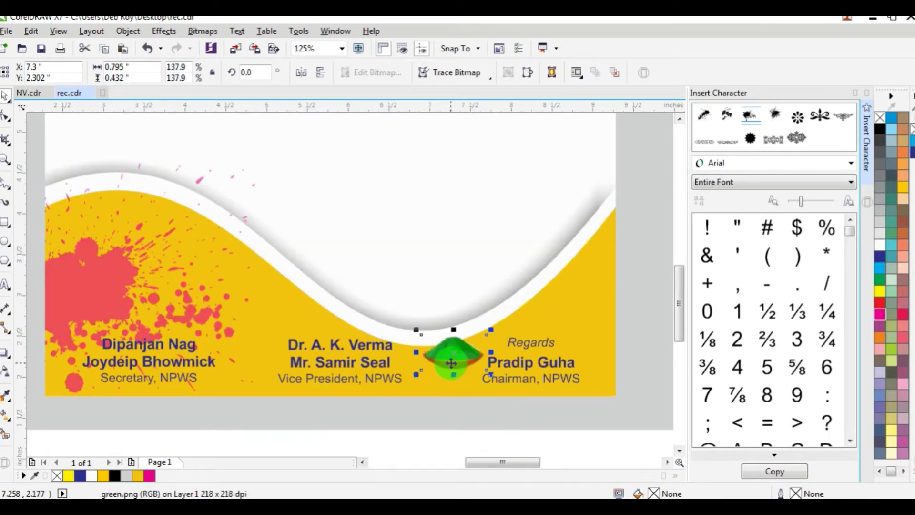
Enlarge the green powder bowl proportionally to about 0.97 by 0.52 inches.
scroll(433, 359, "up", 2)
left_click(370, 281)
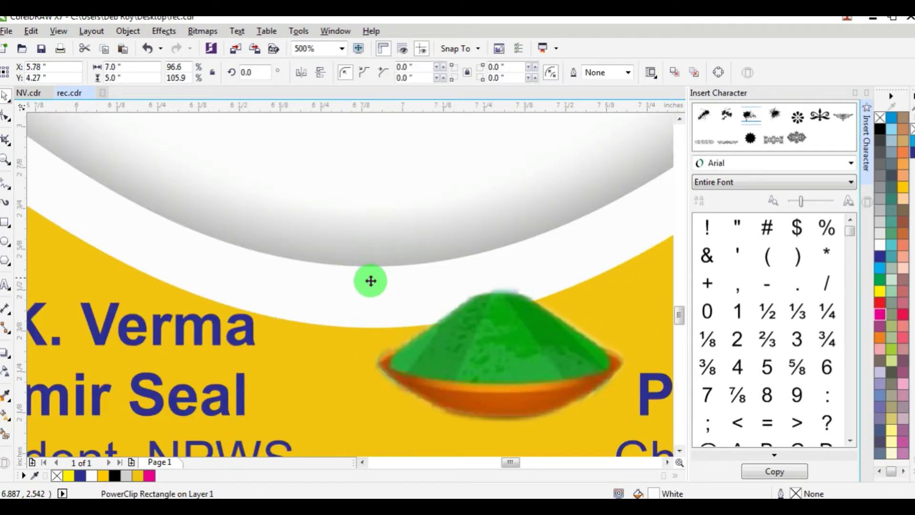
left_click(478, 359)
left_click(366, 300)
left_click_drag(368, 281, 288, 249)
scroll(460, 383, "down", 2)
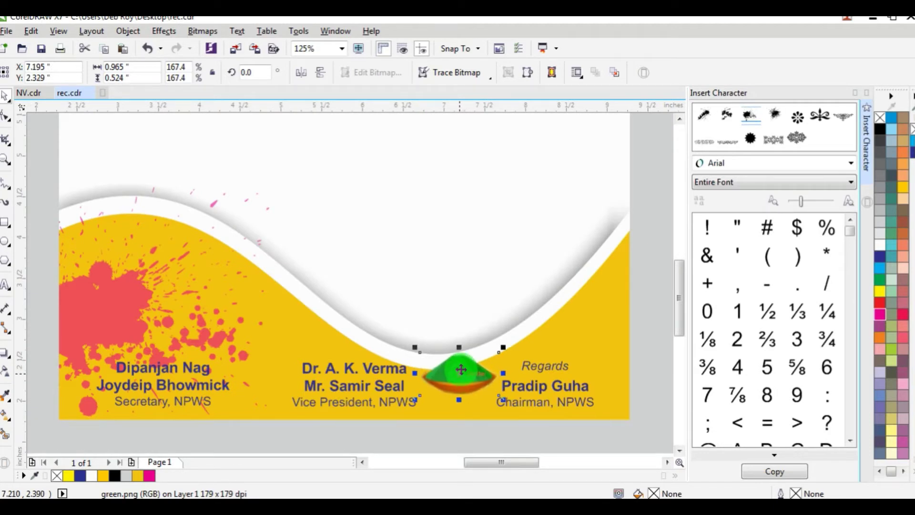
Place a copy of the purple powder bowl, about 0.75 by 0.4 inches, between the secretary and vice president signatures.
scroll(460, 369, "down", 1)
scroll(472, 408, "down", 2)
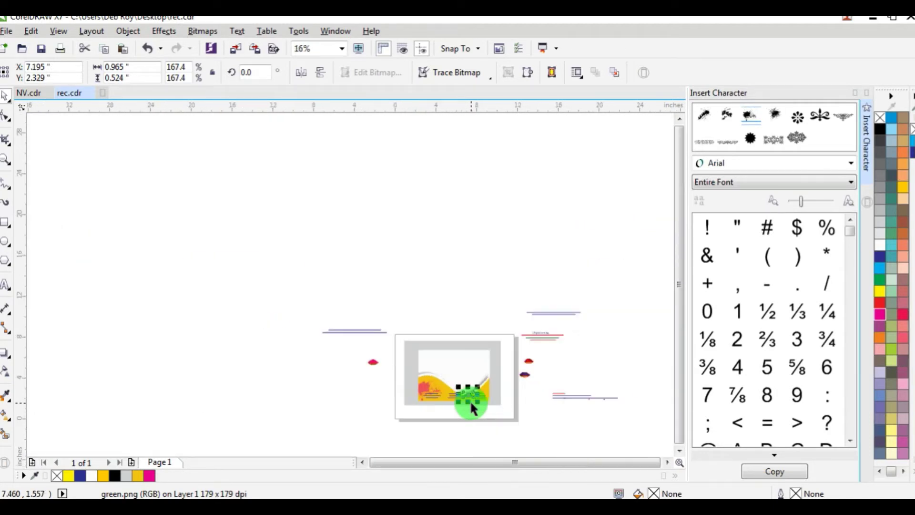
scroll(470, 401, "up", 1)
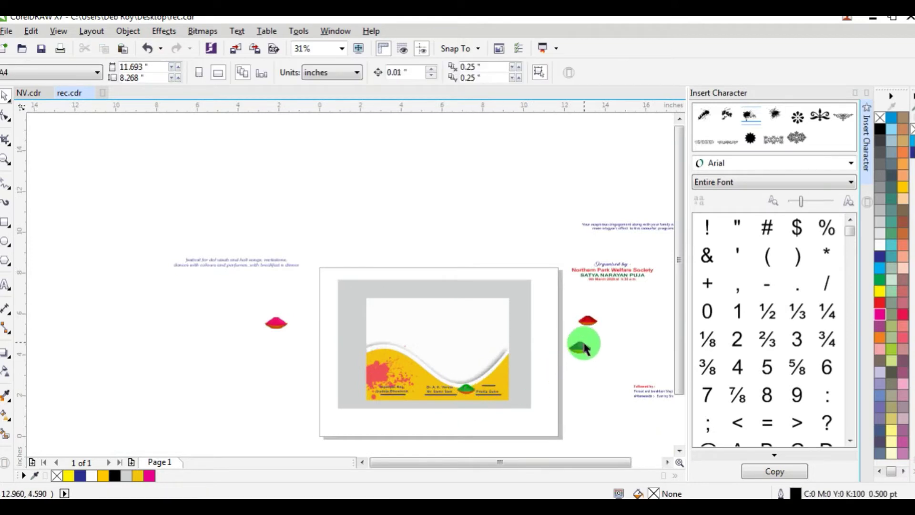
left_click_drag(580, 345, 432, 362)
scroll(417, 404, "up", 2)
left_click_drag(485, 390, 411, 321)
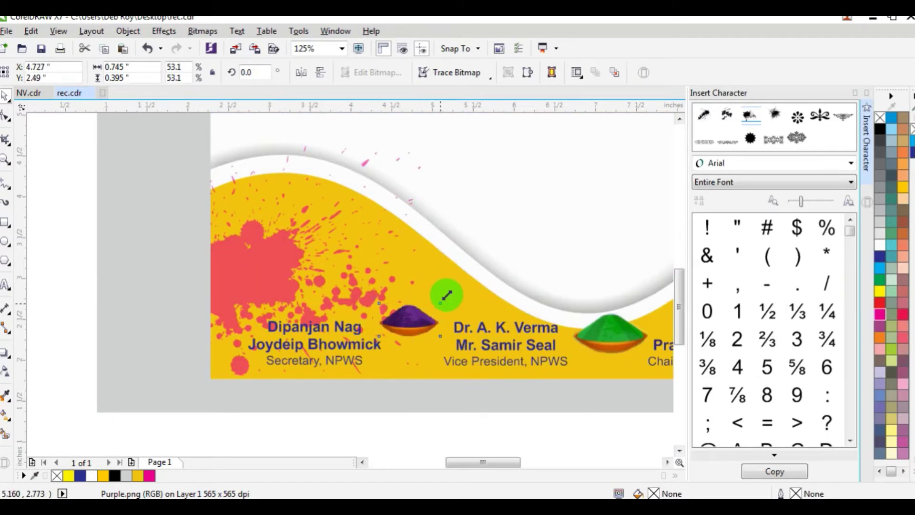
Place a copy of the magenta powder bowl, enlarged to about 1.48 by 0.78 inches, over the wave's crest at the card's left.
scroll(443, 366, "down", 1)
left_click_drag(140, 214, 350, 261)
scroll(348, 253, "up", 1)
left_click_drag(405, 243, 438, 230)
left_click_drag(364, 265, 386, 331)
scroll(385, 329, "down", 1)
left_click(219, 315)
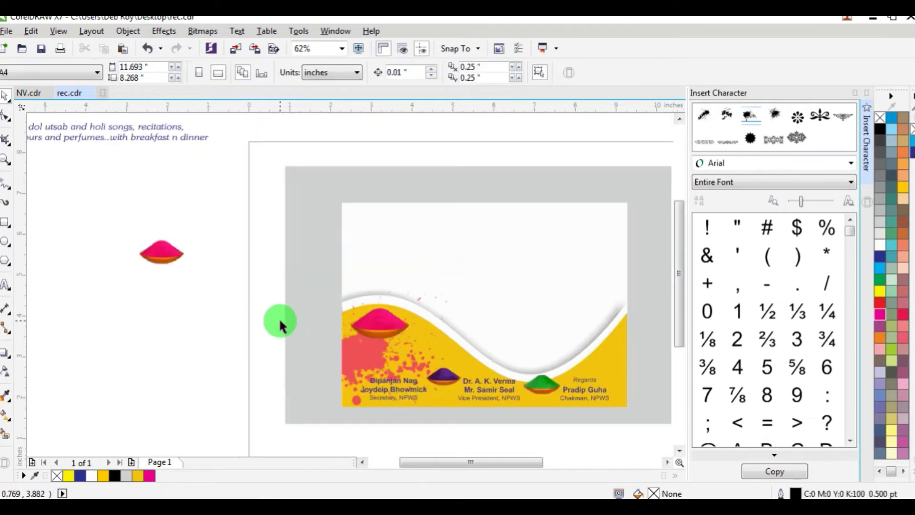
Place a copy of the purple powder bowl near the card's right edge and move the red bowl above it.
scroll(279, 317, "down", 1)
scroll(395, 319, "up", 1)
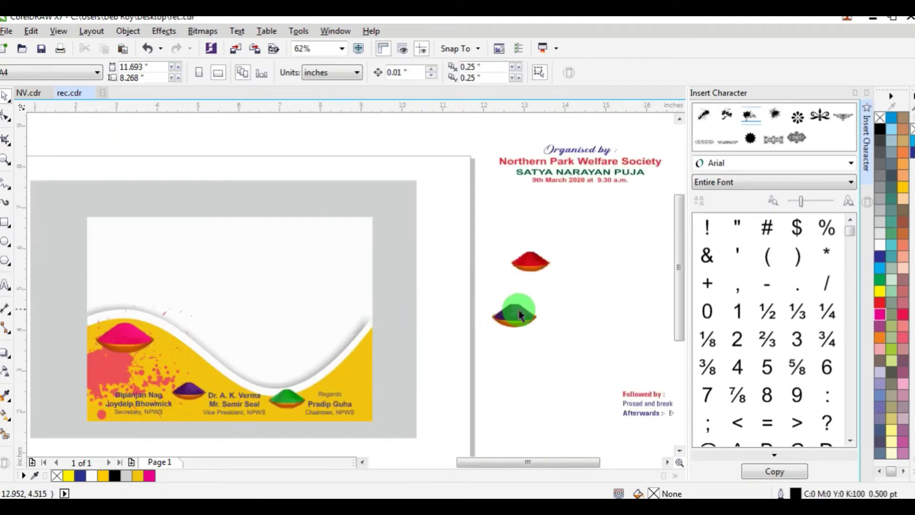
left_click_drag(518, 310, 330, 303)
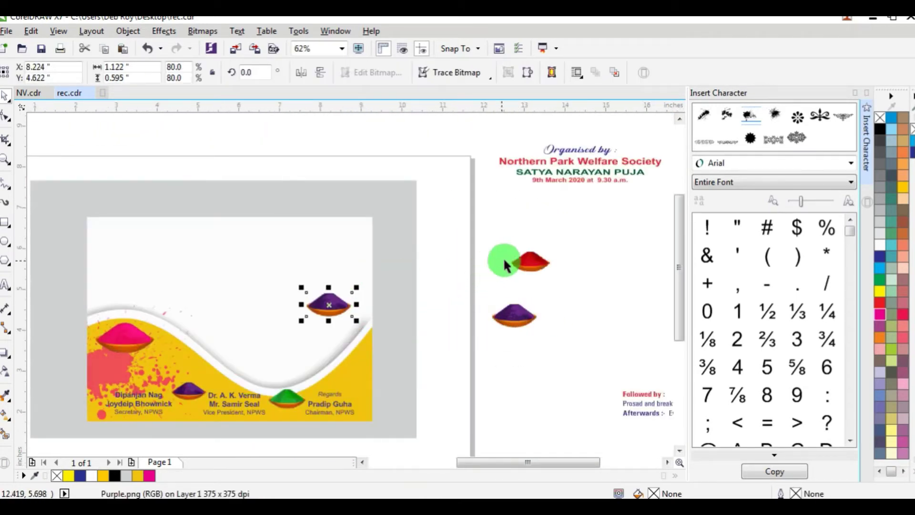
left_click_drag(514, 261, 315, 270)
Delete the original purple powder bowl left outside the page.
left_click_drag(592, 272, 422, 362)
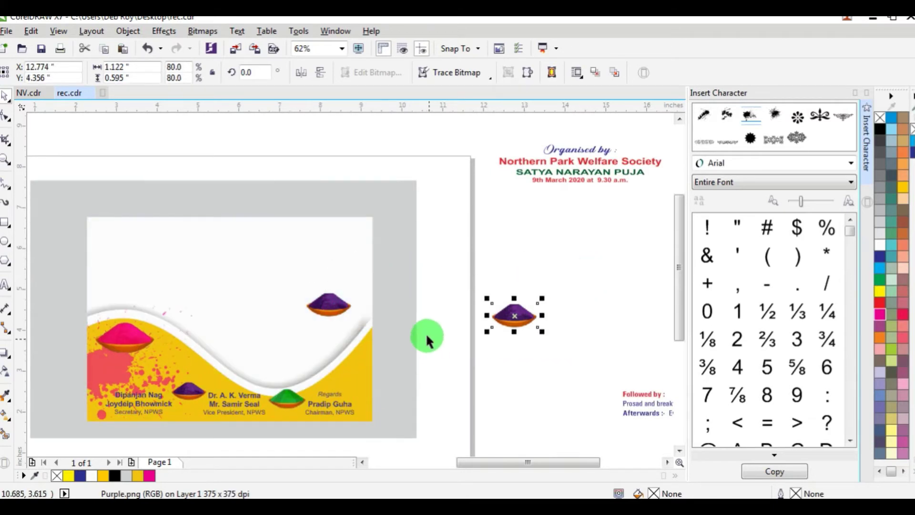
key("Delete")
left_click_drag(470, 213, 278, 289)
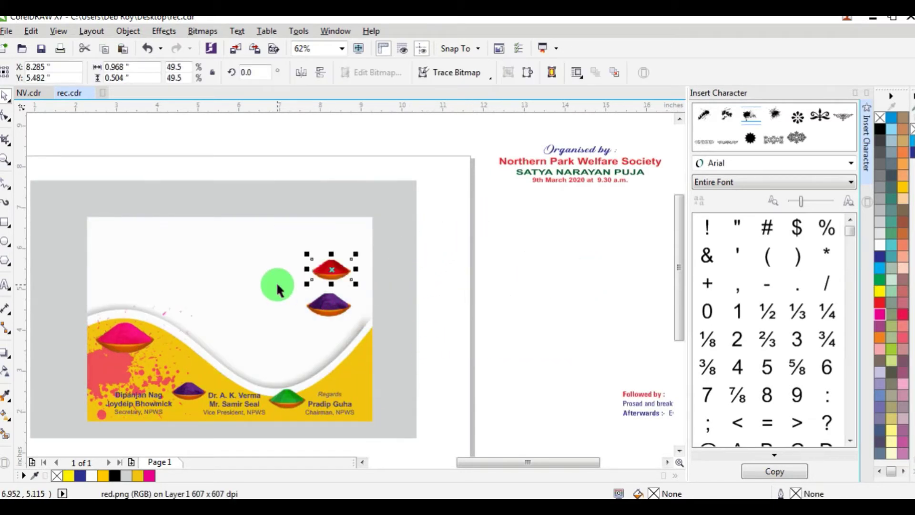
Move the two-line "Your auspicious engagement" text onto the card, just above the signatory names.
scroll(359, 290, "down", 2)
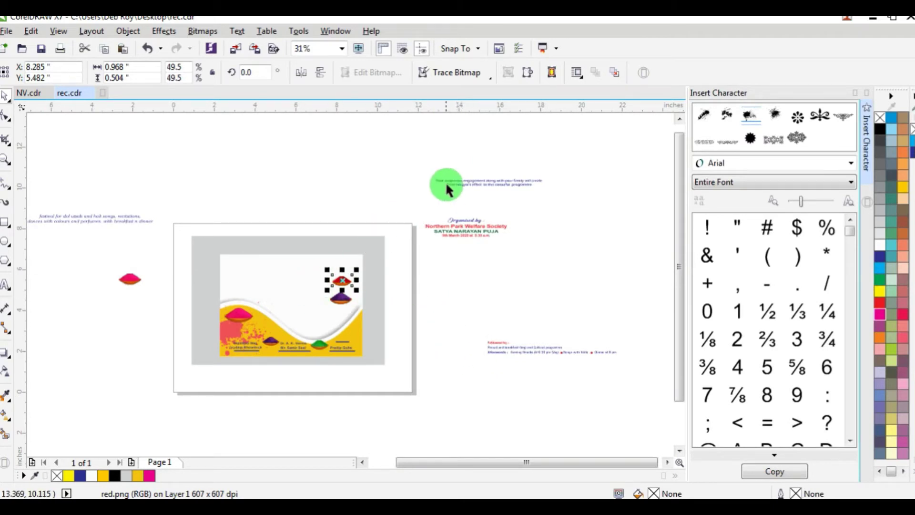
left_click(462, 182)
left_click_drag(462, 183, 293, 339)
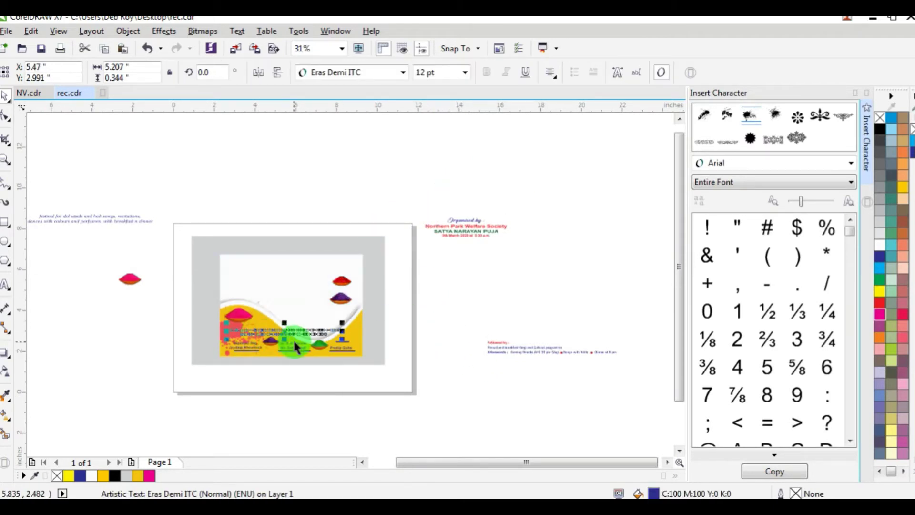
scroll(293, 339, "up", 4)
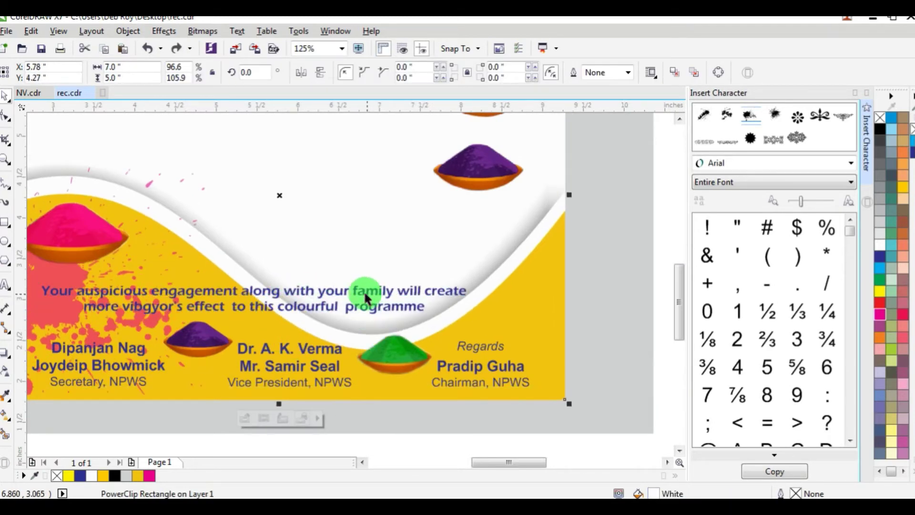
left_click_drag(363, 291, 369, 289)
Center the "Your auspicious engagement" text horizontally on the card.
left_click(551, 310, "shift")
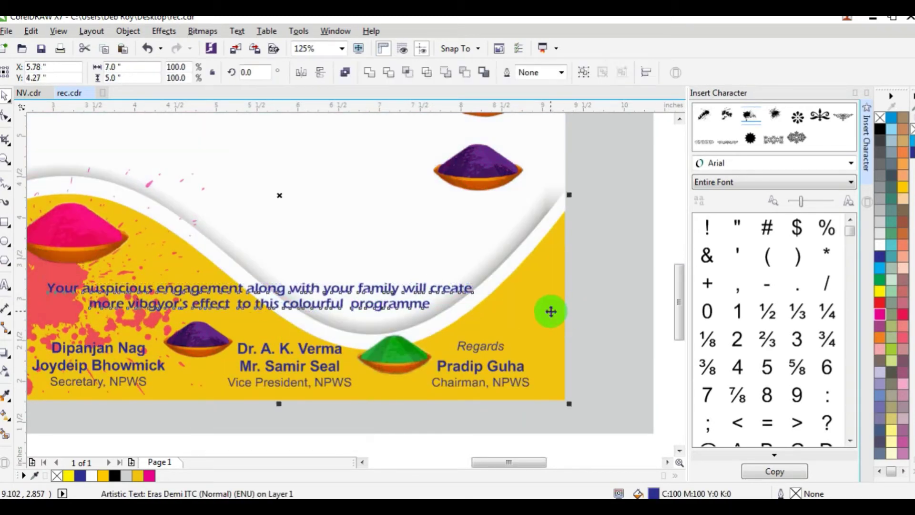
key("c")
left_click(607, 304)
Enlarge the "Your auspicious engagement" text to about 13.8 pt, roughly 5.98 inches wide.
scroll(371, 327, "down", 2)
scroll(312, 319, "up", 2)
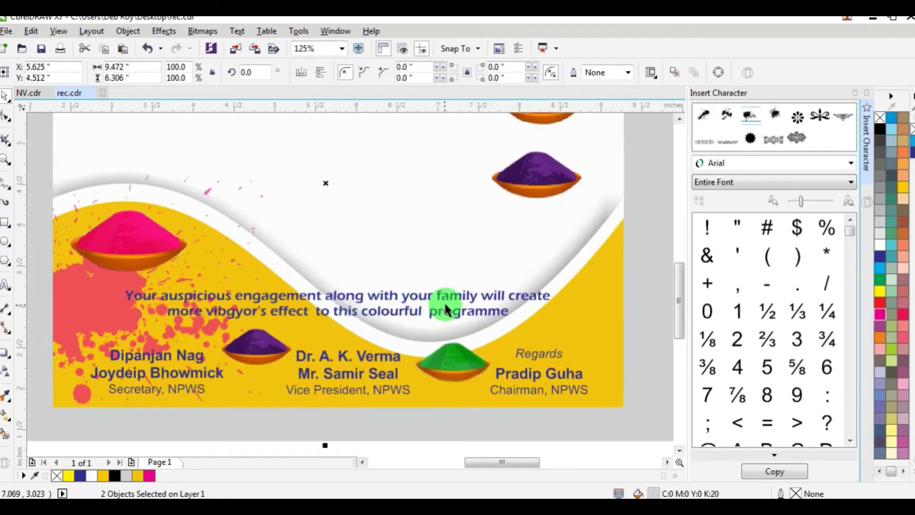
left_click(447, 293)
left_click_drag(555, 325, 586, 339)
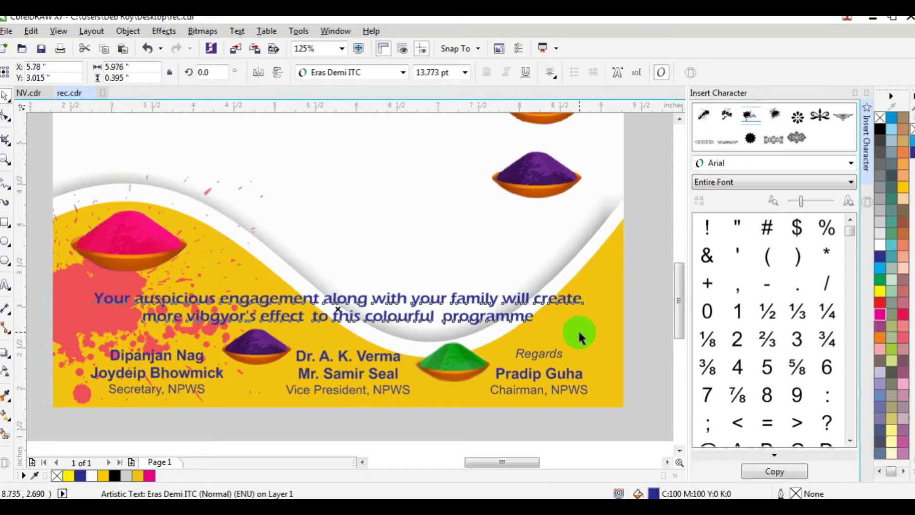
Move the card's magenta powder bowl off the wave onto the white area above, at about X 3.42, Y 5.41 inches.
scroll(351, 306, "down", 2)
left_click(550, 321)
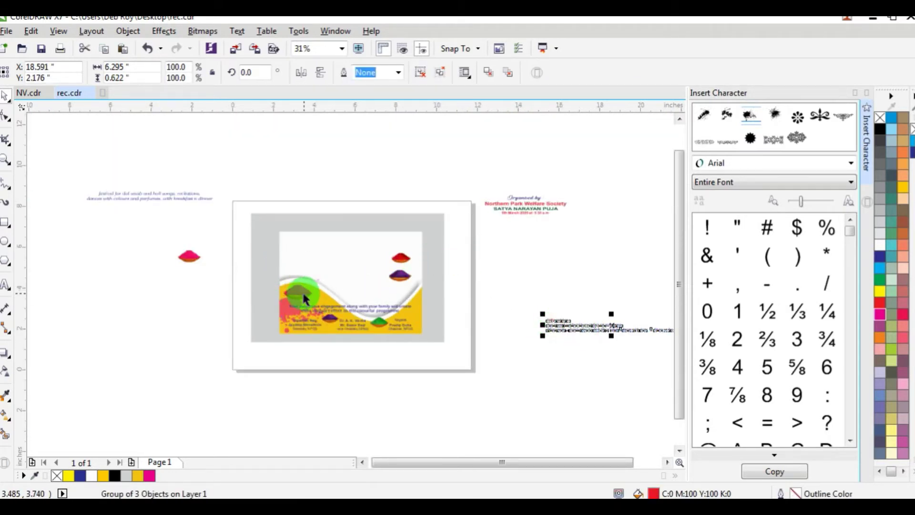
left_click_drag(302, 290, 306, 259)
Move the "Followed by" programme text group onto the card above the engagement lines, close to the card's left edge.
left_click_drag(561, 316, 305, 288)
scroll(305, 289, "up", 1)
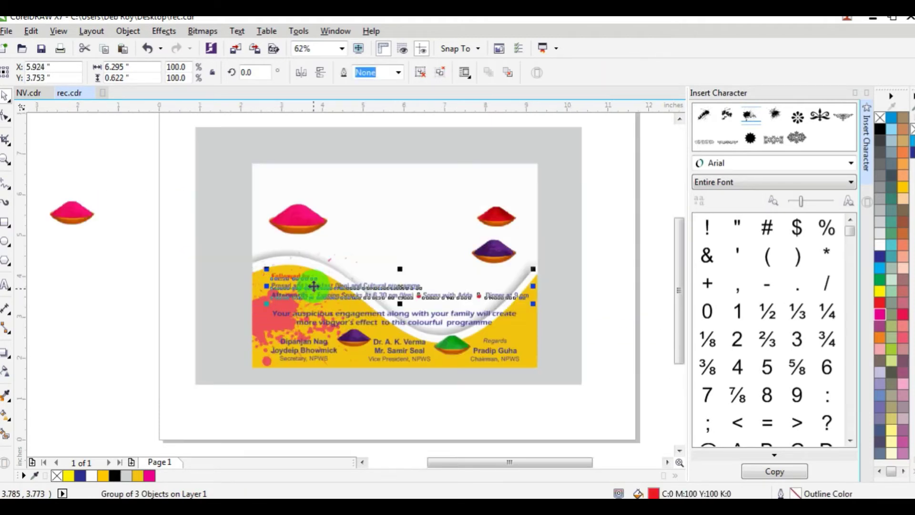
scroll(334, 313, "up", 2)
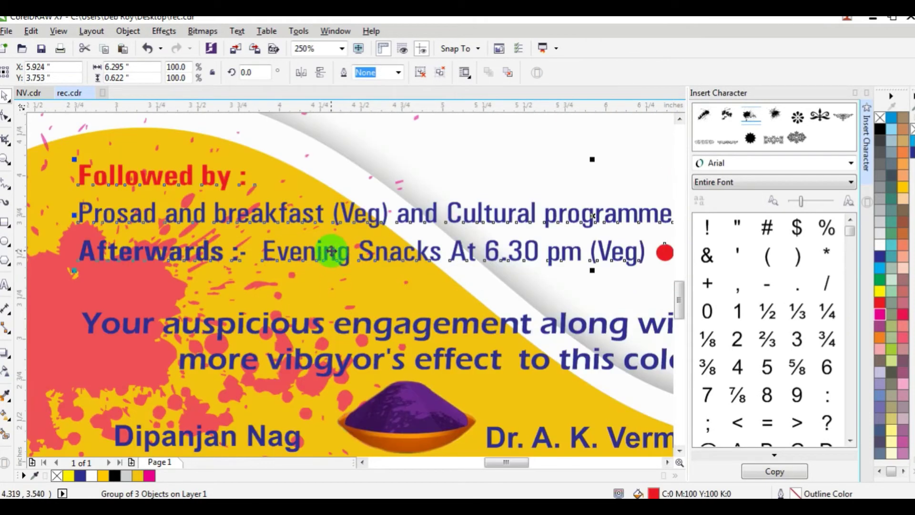
left_click_drag(333, 251, 599, 310)
scroll(551, 302, "down", 3)
scroll(578, 296, "up", 2)
left_click_drag(374, 316, 114, 201)
scroll(240, 260, "down", 1)
Move the card's magenta powder bowl down onto the wave crest at the card's left side, at about X 3.14, Y 4.42 inches.
left_click_drag(71, 155, 222, 223)
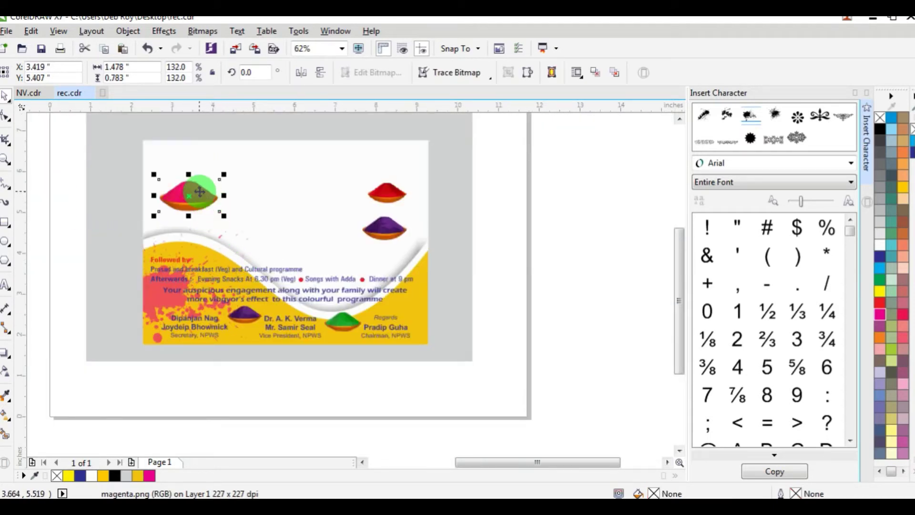
left_click_drag(199, 191, 183, 234)
scroll(187, 232, "up", 1)
scroll(183, 234, "down", 1)
scroll(306, 222, "down", 1)
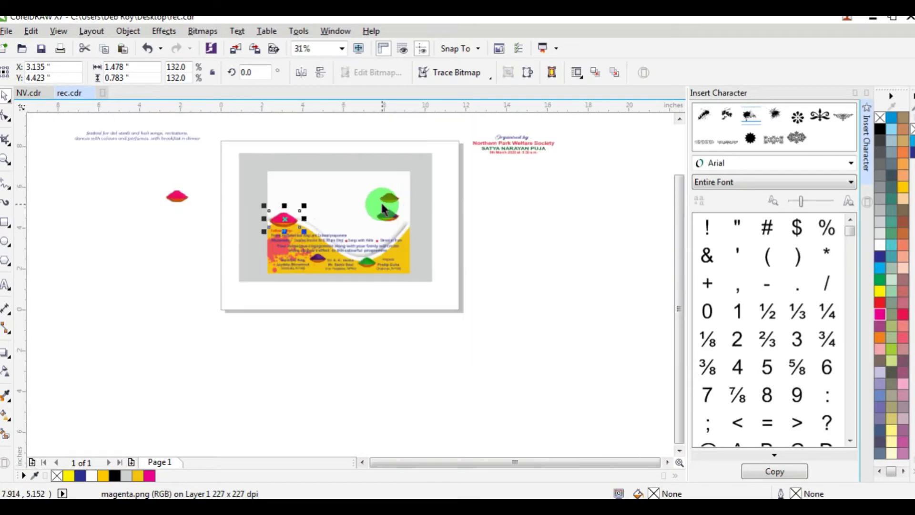
Move the upper purple powder bowl down to the wave near the card's right edge, at about X 8.34, Y 3.81 inches.
scroll(383, 210, "up", 1)
scroll(425, 225, "up", 1)
scroll(404, 241, "up", 1)
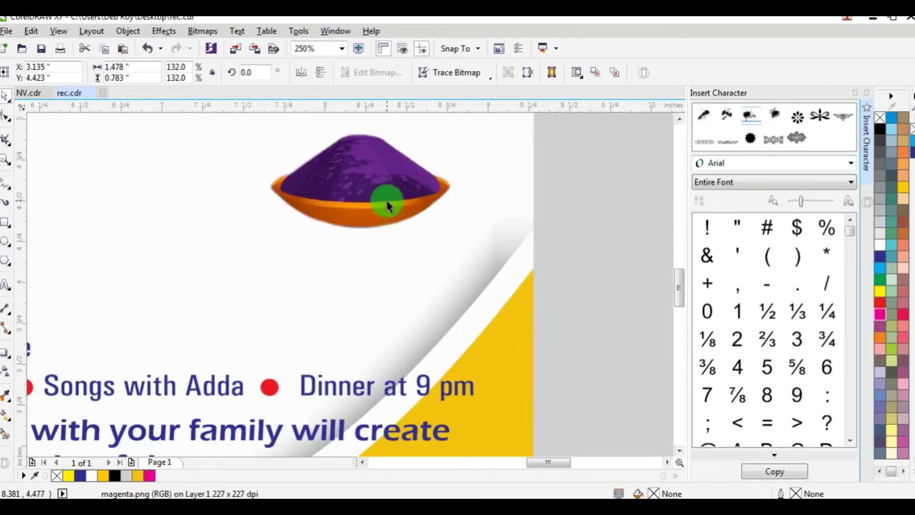
left_click_drag(387, 206, 401, 326)
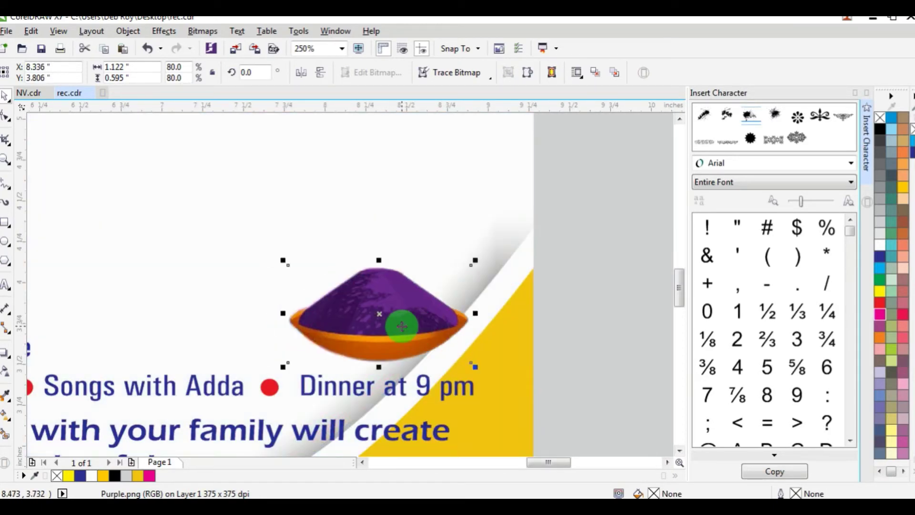
scroll(402, 327, "down", 2)
left_click_drag(400, 267, 430, 289)
key("ctrl+z")
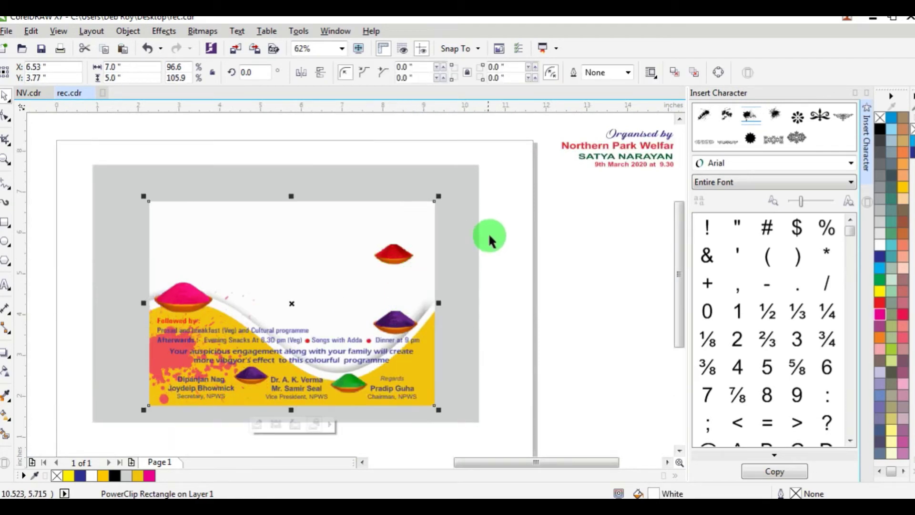
Move the red powder bowl down to just above the purple one, at about X 8.54, Y 4.48 inches.
left_click(393, 255)
left_click_drag(401, 261, 397, 289)
scroll(410, 291, "up", 2)
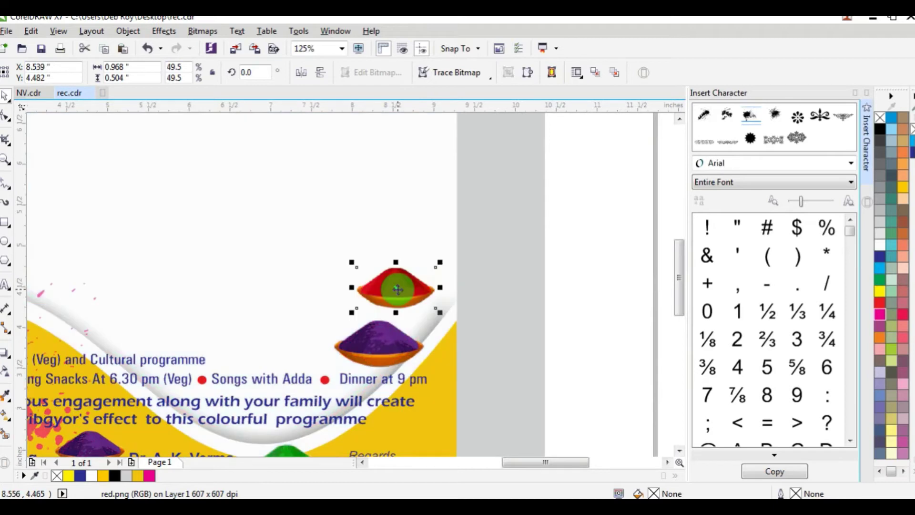
scroll(397, 289, "down", 2)
left_click(476, 266)
Add the artistic text "Basanta Utsab" in Arial 24 pt in the white area at the top of the card.
scroll(366, 238, "up", 2)
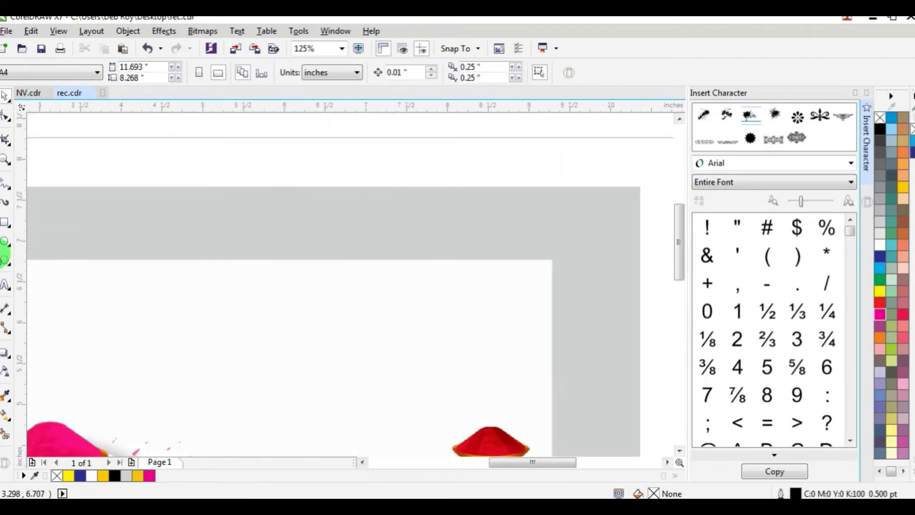
left_click(10, 291)
left_click(33, 289)
left_click(6, 286)
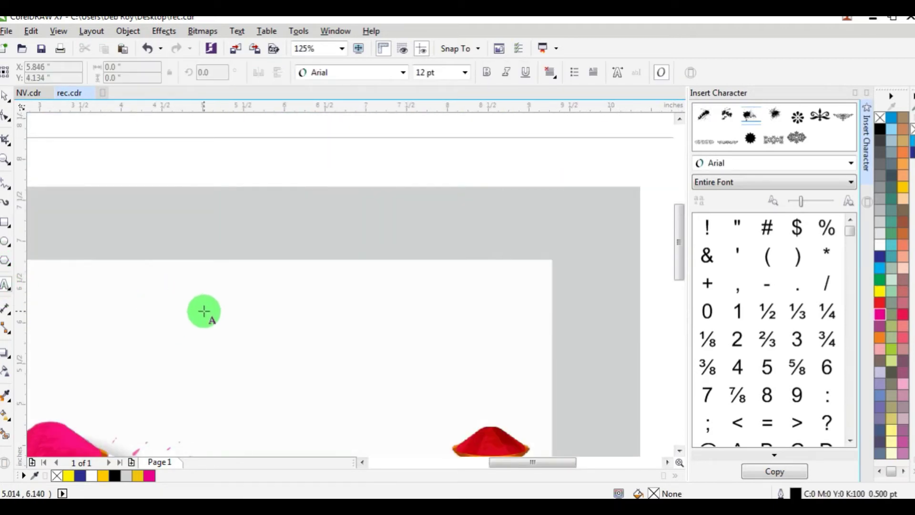
left_click(204, 307)
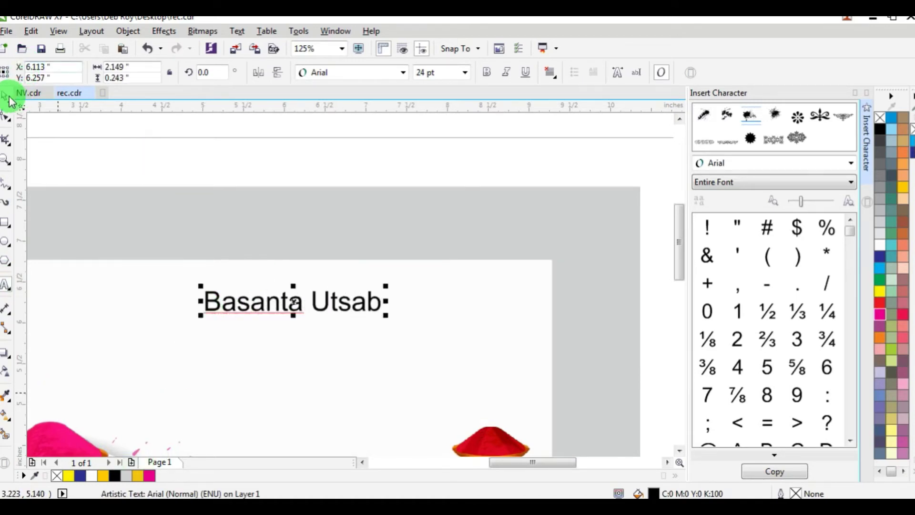
Set the "Basanta Utsab" title in the Sidebook font and enlarge it to about 97.8 pt, roughly 6.27 inches wide.
left_click(336, 72)
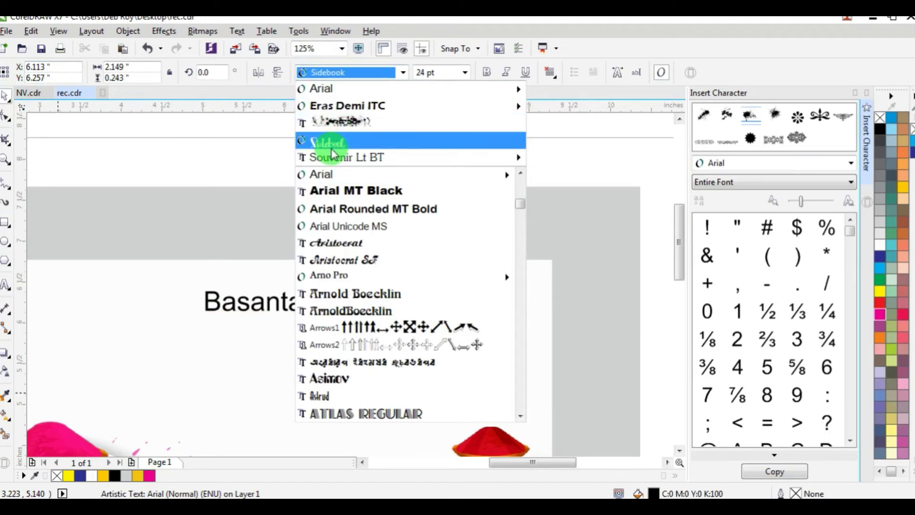
left_click(331, 144)
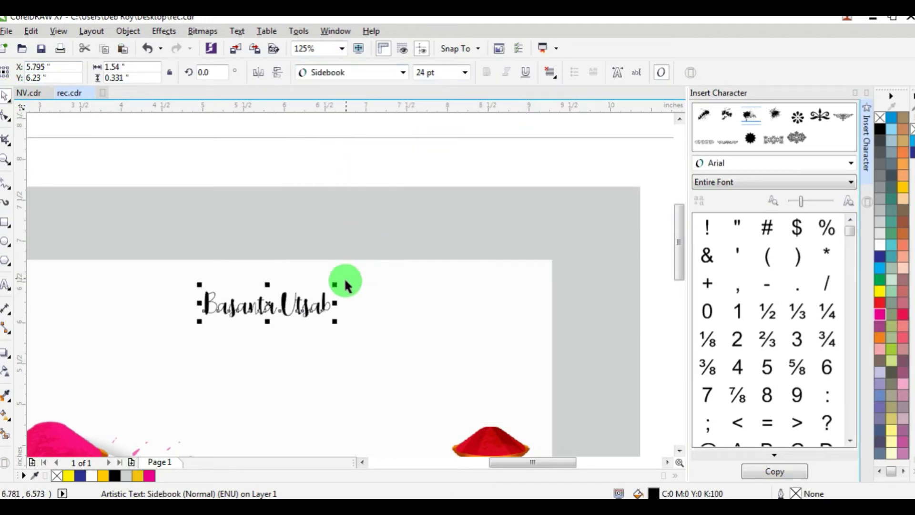
left_click_drag(336, 288, 527, 241)
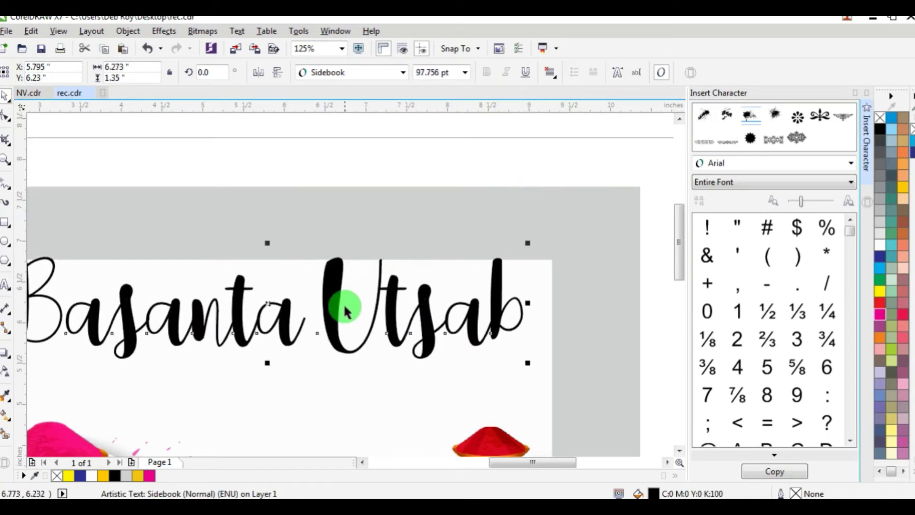
key("F3")
scroll(270, 327, "up", 1)
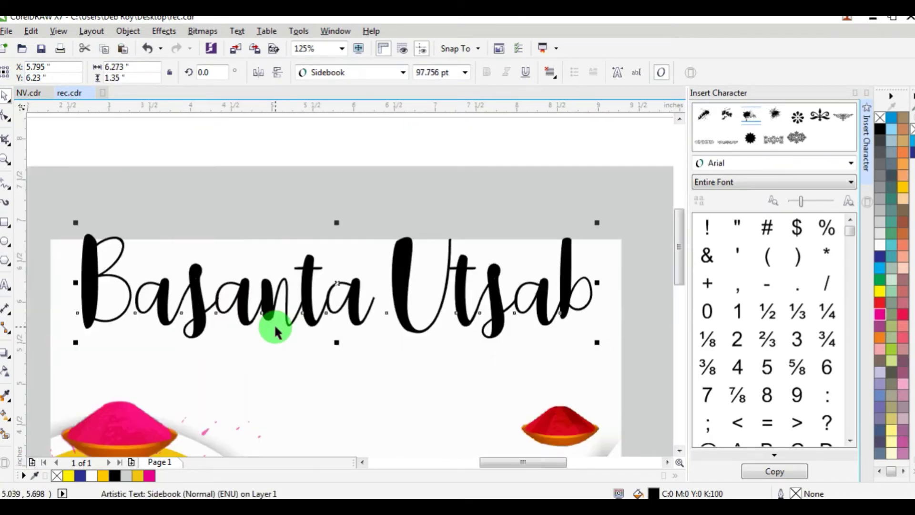
Break the title apart into two words and stagger them, with "Utsab" lower than "Basanta" and both inside the card.
key("ctrl+k")
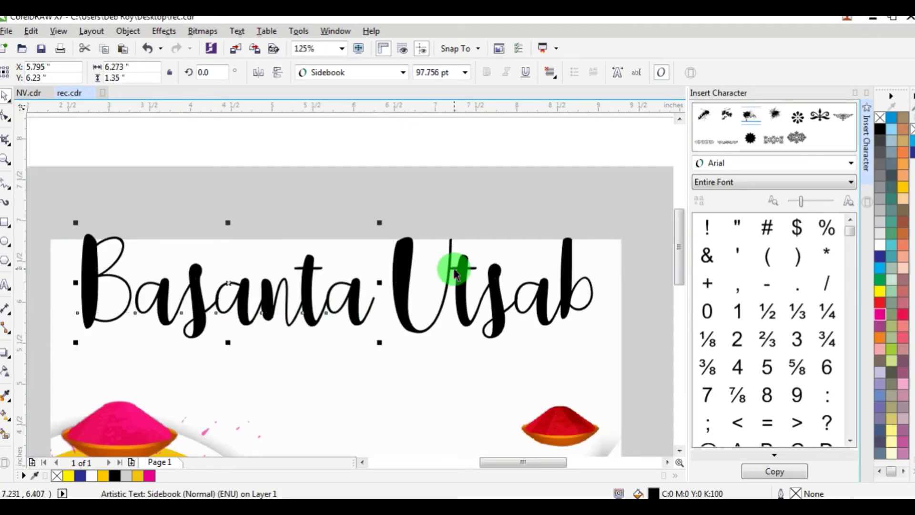
left_click_drag(502, 276, 546, 337)
left_click_drag(159, 292, 168, 317)
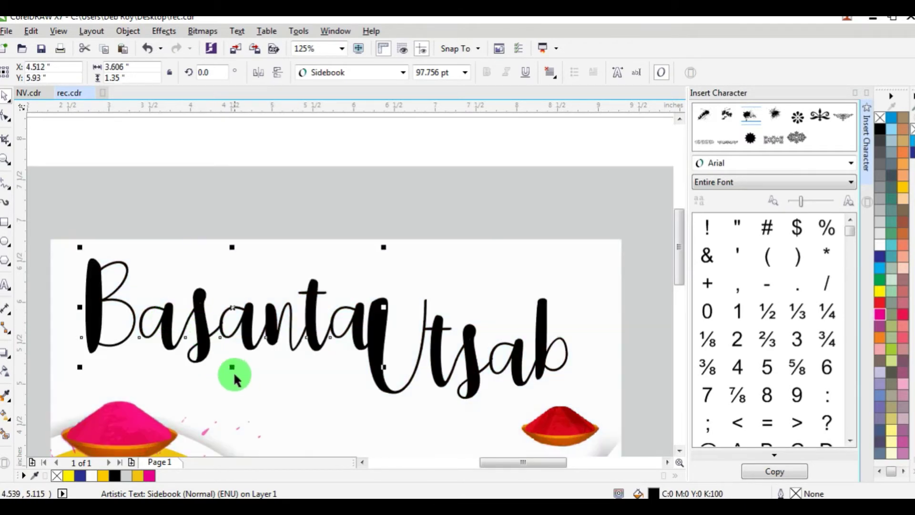
Flatten and widen "Basanta" to about 4.16 by 1.20 inches and rotate it slightly counterclockwise.
left_click_drag(233, 370, 234, 355)
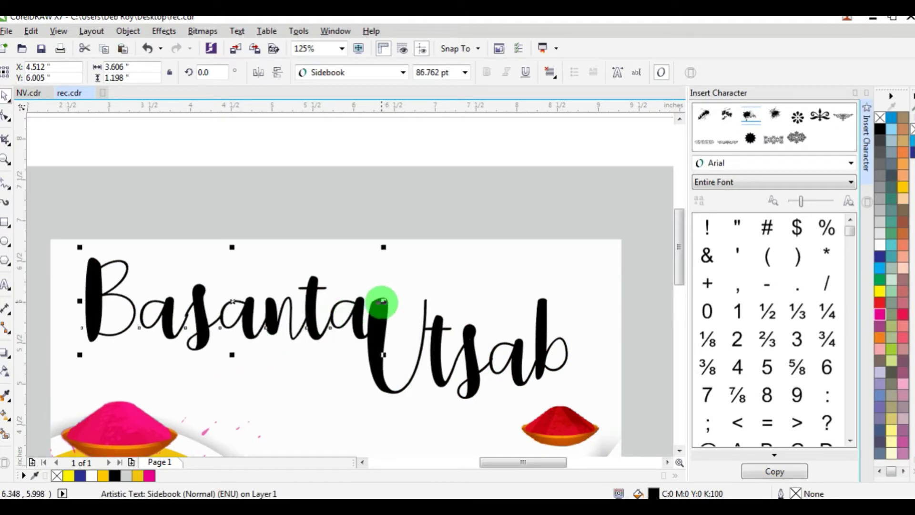
left_click_drag(384, 302, 415, 296)
left_click(348, 290)
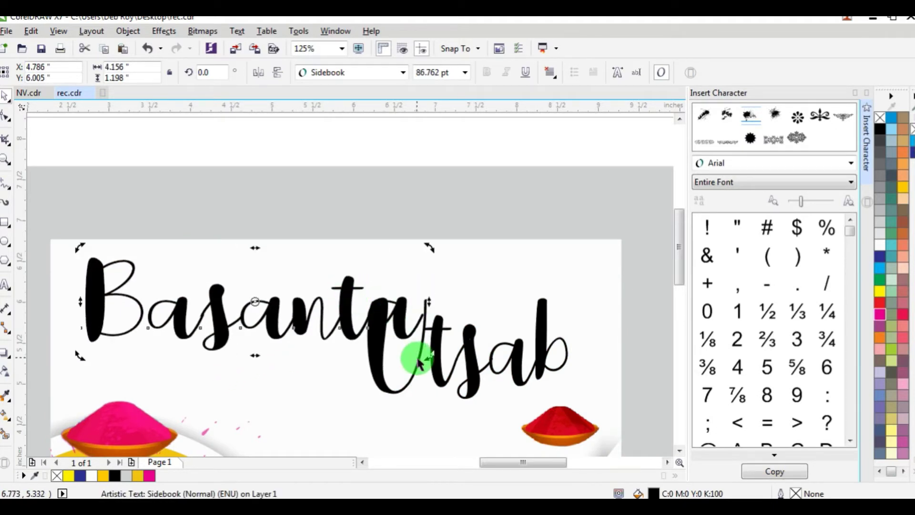
left_click_drag(427, 356, 446, 344)
left_click_drag(437, 187, 452, 202)
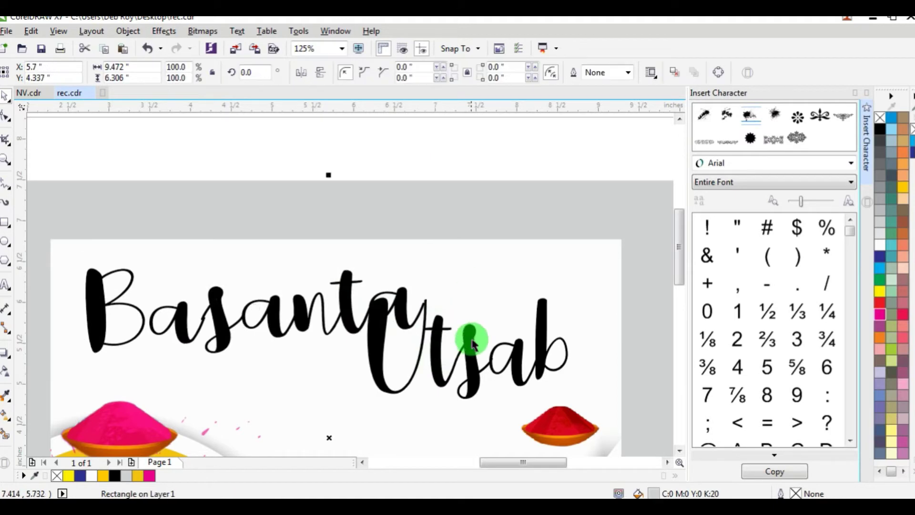
key("ctrl+z")
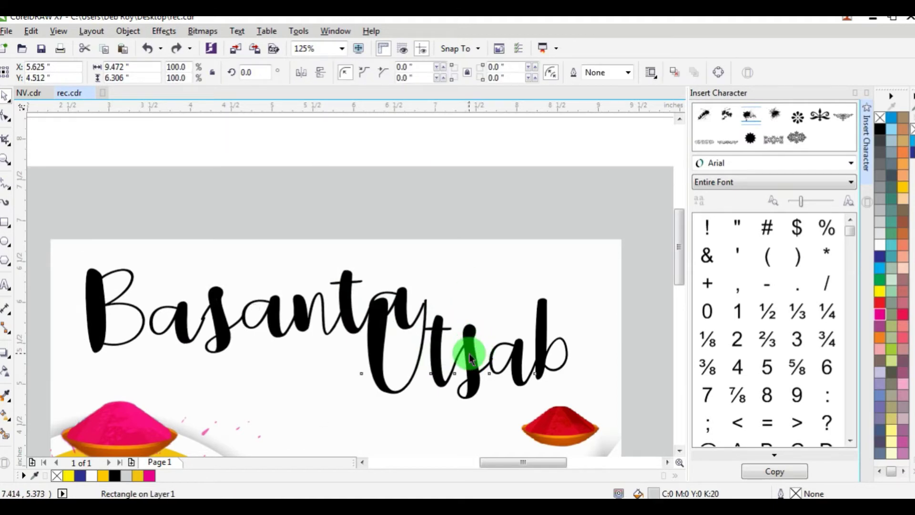
Reduce "Utsab" to about 84 pt and place it just below the end of "Basanta", at about X 7.31, Y 5.29 inches.
left_click(469, 355)
left_click_drag(572, 402, 546, 388)
left_click_drag(494, 364, 527, 333)
scroll(527, 333, "down", 2)
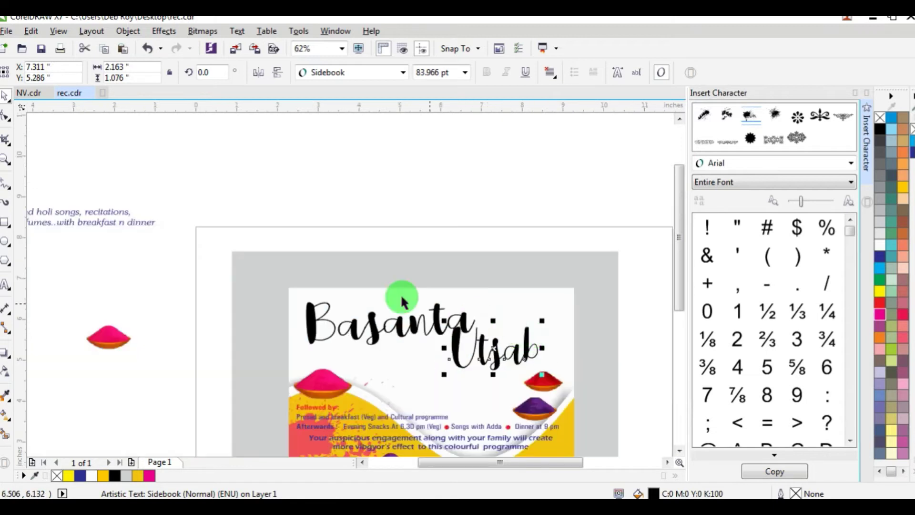
left_click(341, 231)
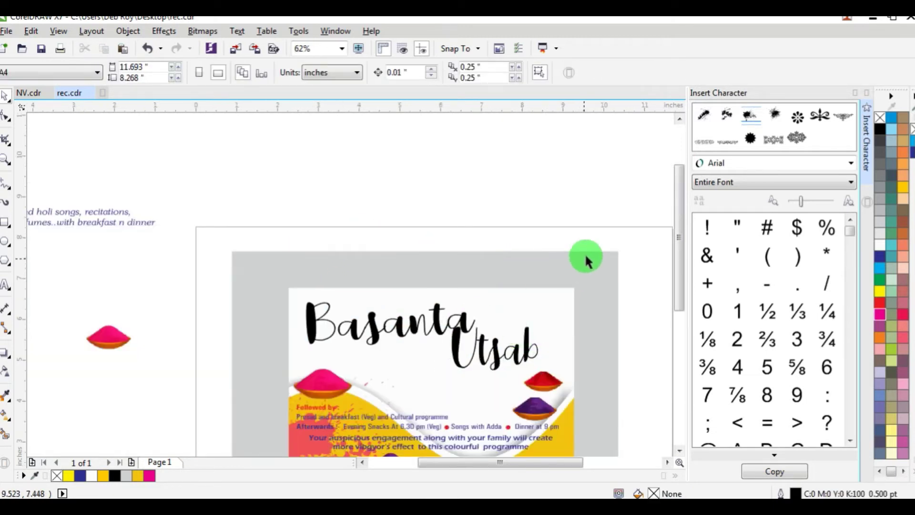
Move "Utsab" up beside "Basanta" on the same line, about 2.08 inches wide, at about X 8.00, Y 5.89 inches.
left_click_drag(585, 253, 358, 363)
left_click_drag(267, 376, 266, 374)
left_click(548, 268)
left_click(519, 350)
left_click_drag(519, 349, 587, 320)
scroll(543, 329, "up", 3)
scroll(458, 304, "down", 3)
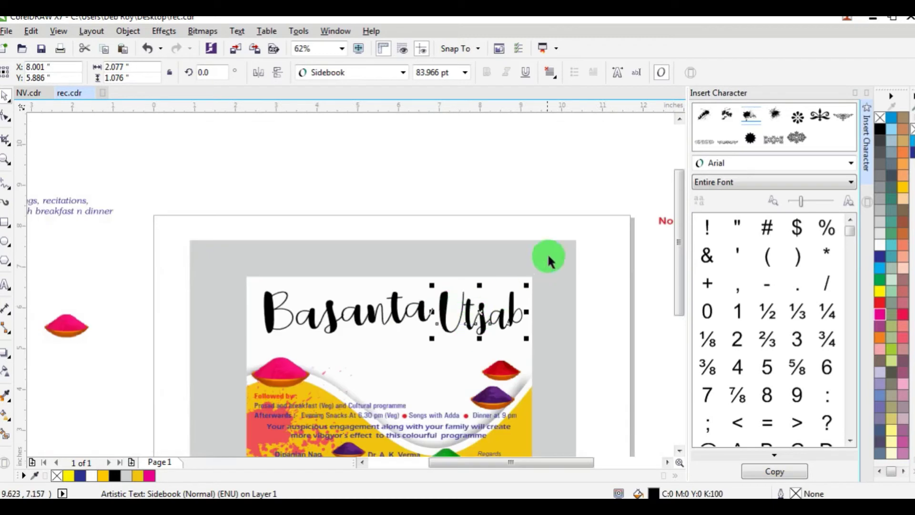
Narrow both title words together to about 6.11 inches wide and position them at about X 5.78, Y 5.89 inches.
left_click_drag(561, 231, 245, 351)
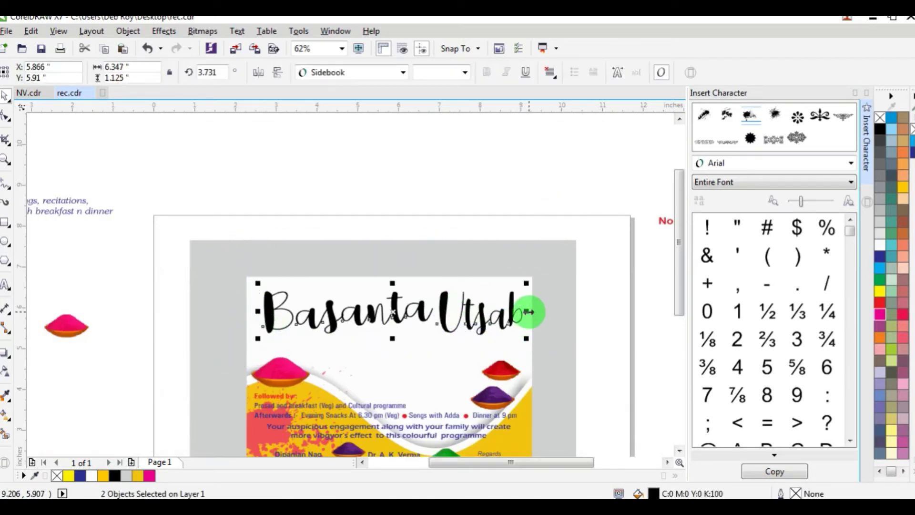
left_click_drag(528, 311, 521, 311)
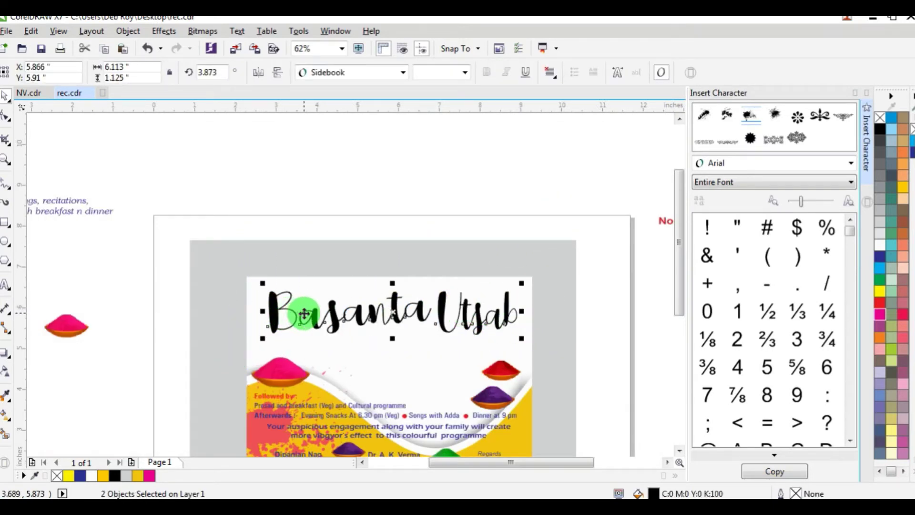
scroll(304, 313, "up", 1)
left_click_drag(366, 316, 359, 319)
scroll(359, 319, "down", 1)
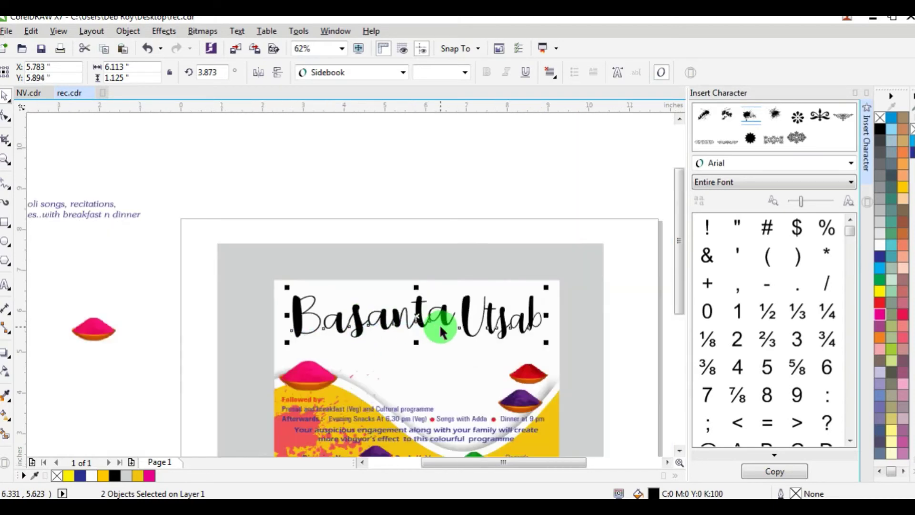
Color only the letter "B" of "Basanta" red.
scroll(441, 327, "up", 2)
scroll(417, 289, "down", 1)
scroll(265, 291, "up", 1)
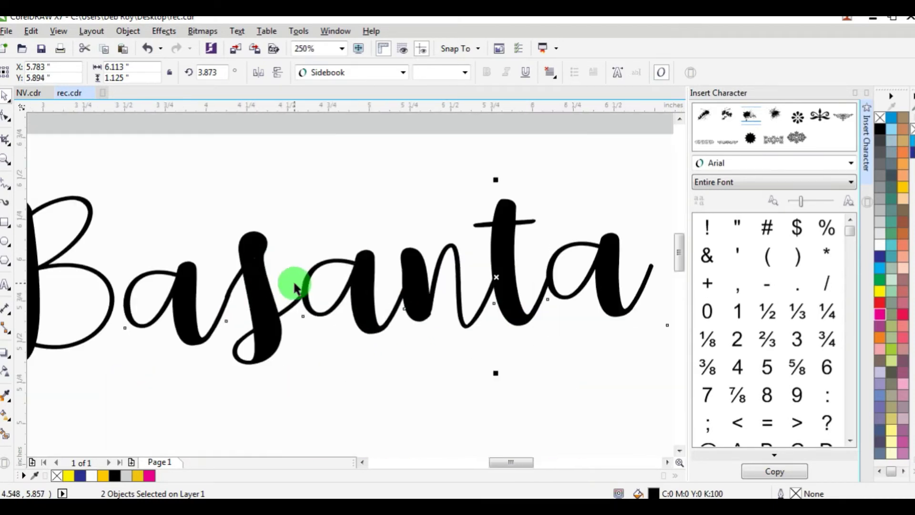
left_click(5, 289)
scroll(59, 294, "down", 1)
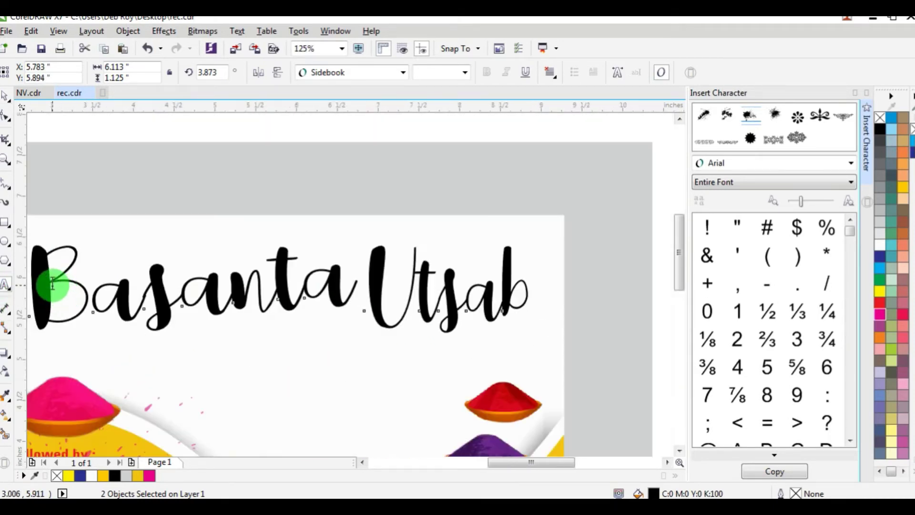
left_click_drag(91, 288, 50, 288)
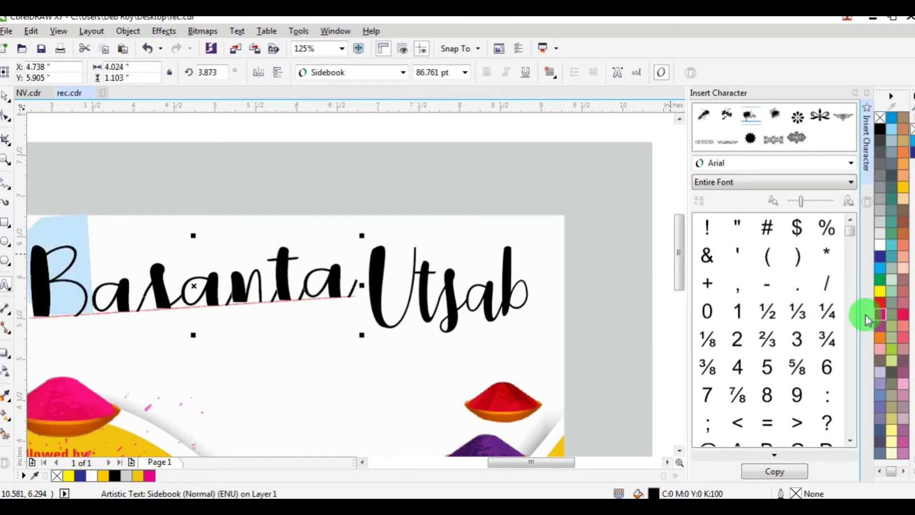
left_click(878, 305)
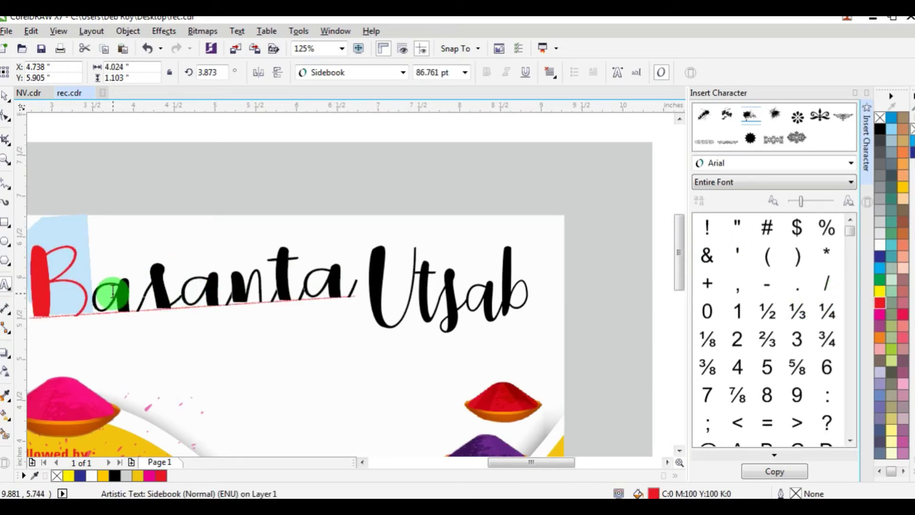
Color the first "a" of "Basanta" blue and the "s" magenta.
left_click_drag(126, 291, 107, 296)
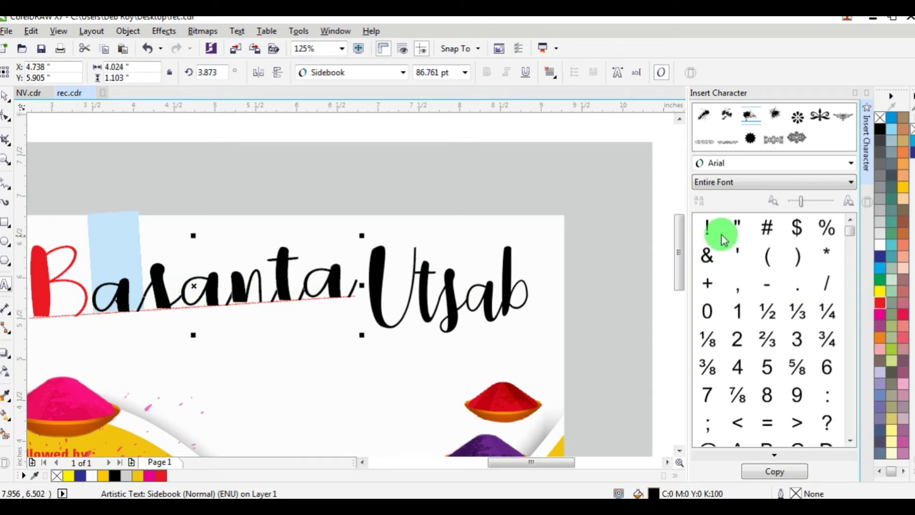
left_click(160, 288)
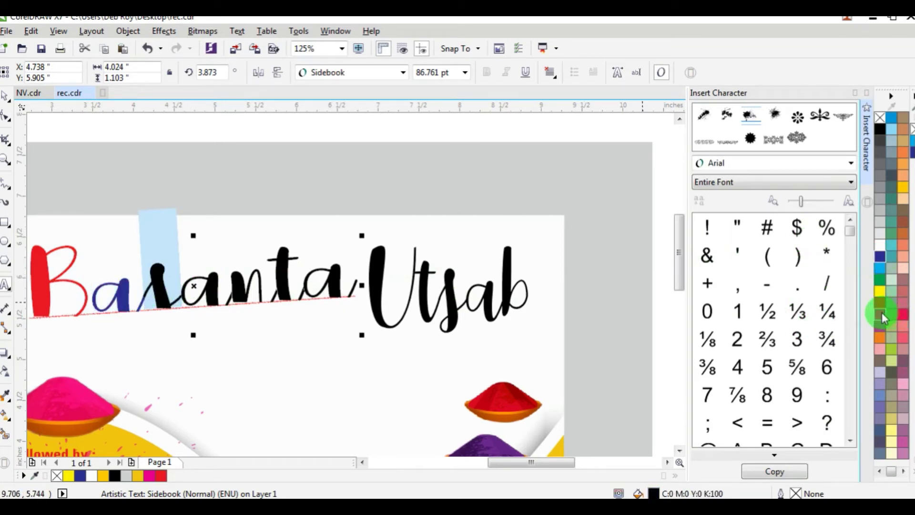
left_click(880, 313)
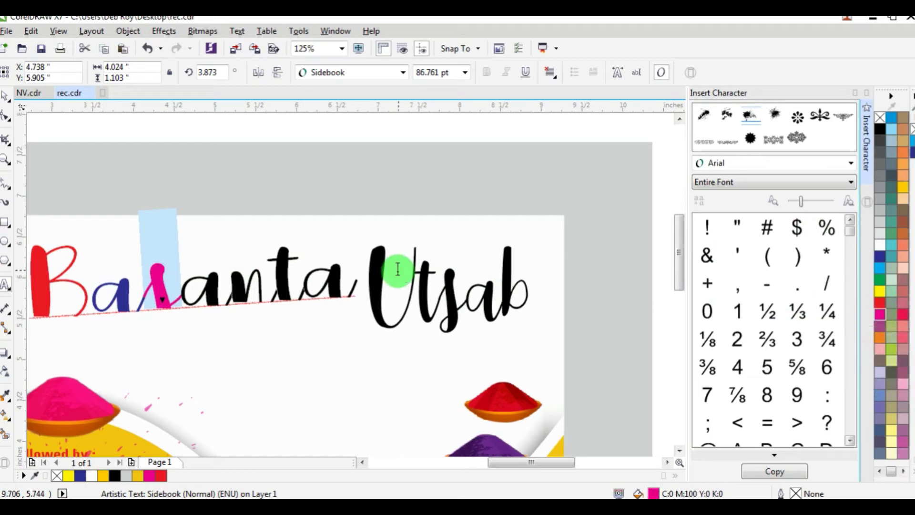
Color the second "a" of "Basanta" green and the "n" red.
left_click(256, 288)
left_click_drag(224, 295, 193, 293)
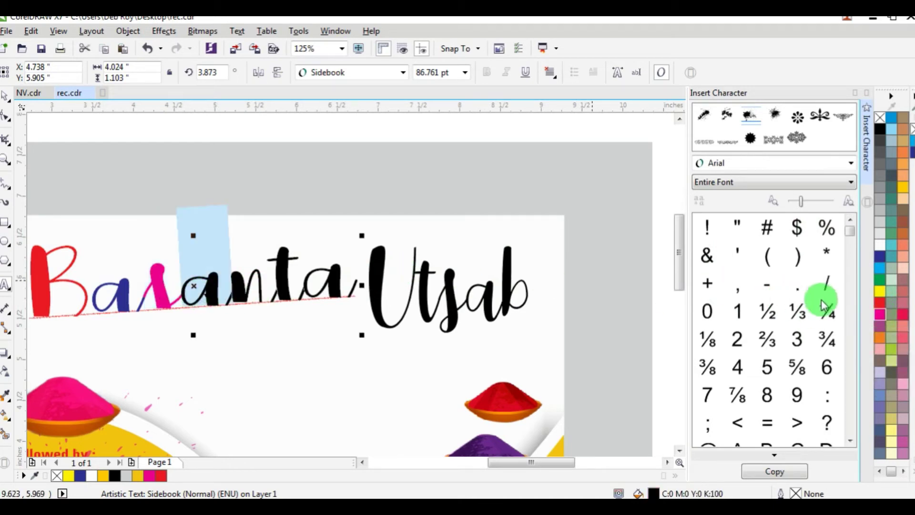
left_click(878, 278)
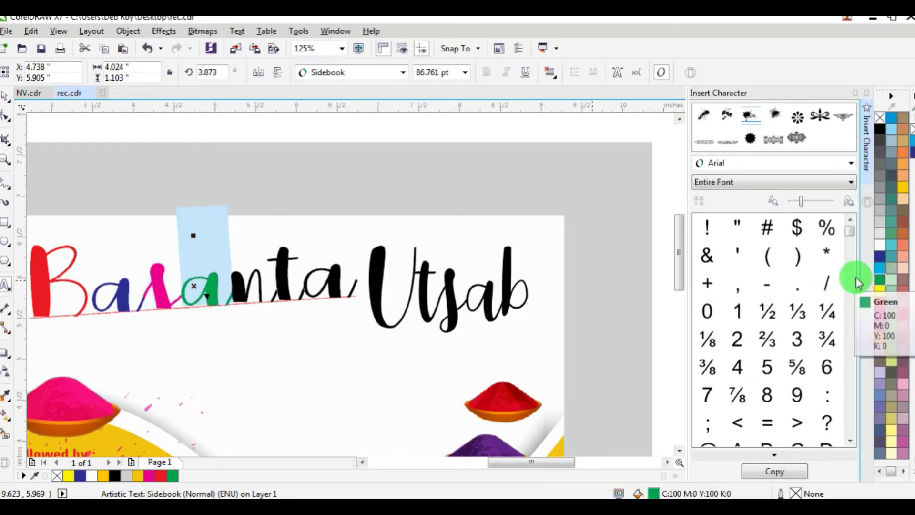
left_click(245, 291)
left_click_drag(257, 288, 241, 292)
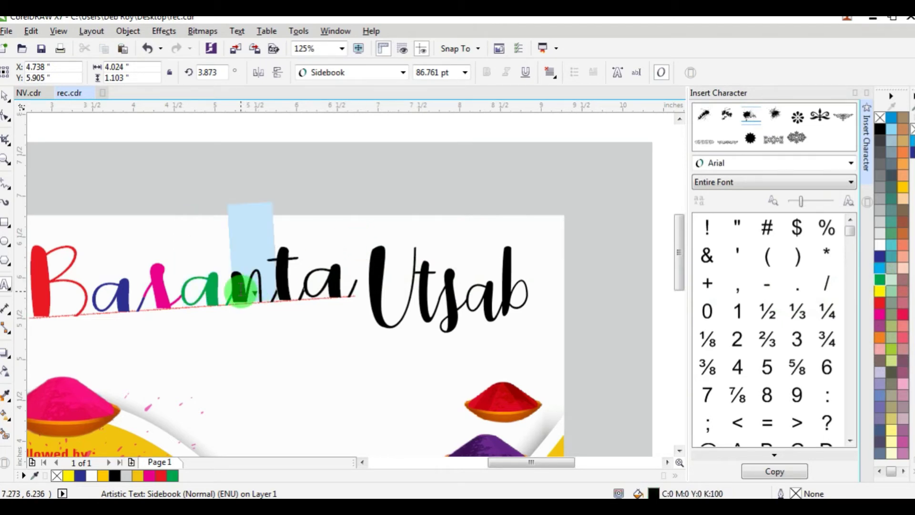
left_click(879, 304)
Color the last "a" of "Basanta" orange.
scroll(419, 272, "down", 2)
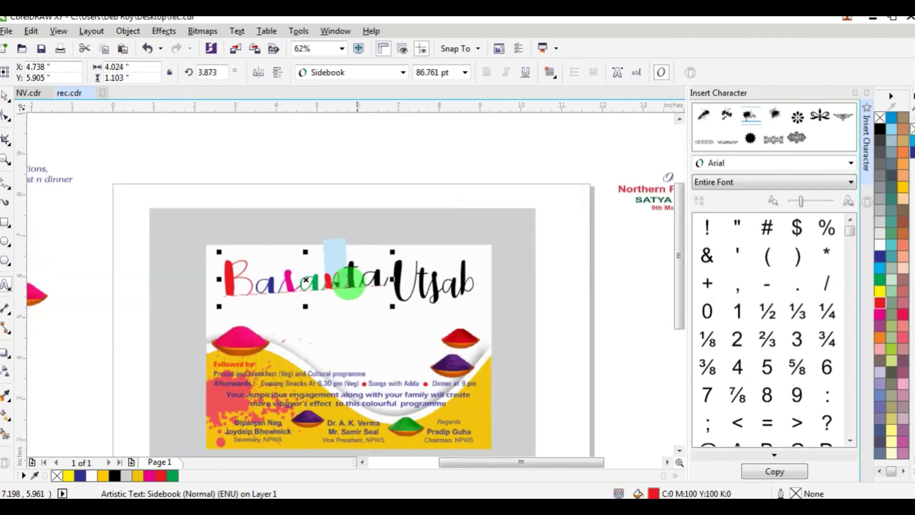
left_click(324, 289)
scroll(280, 282, "up", 3)
scroll(280, 282, "down", 2)
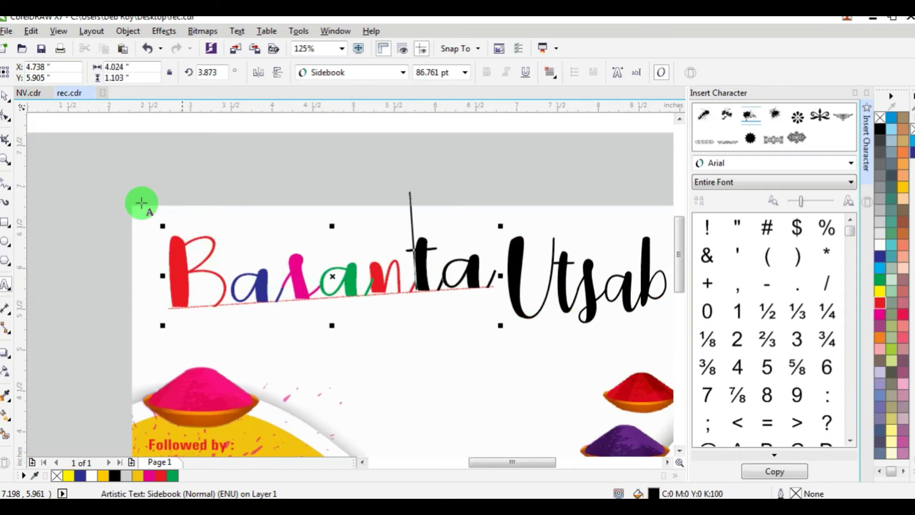
left_click(6, 97)
left_click(97, 172)
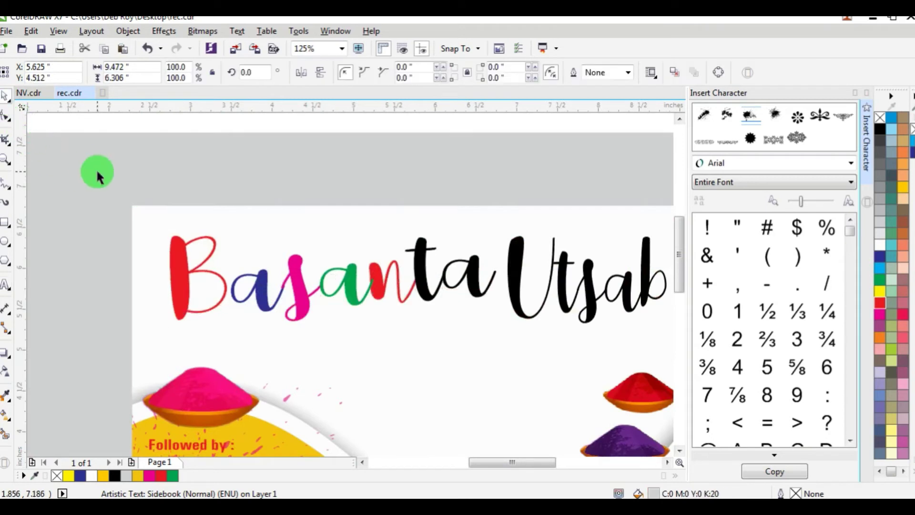
left_click(6, 286)
left_click(512, 261)
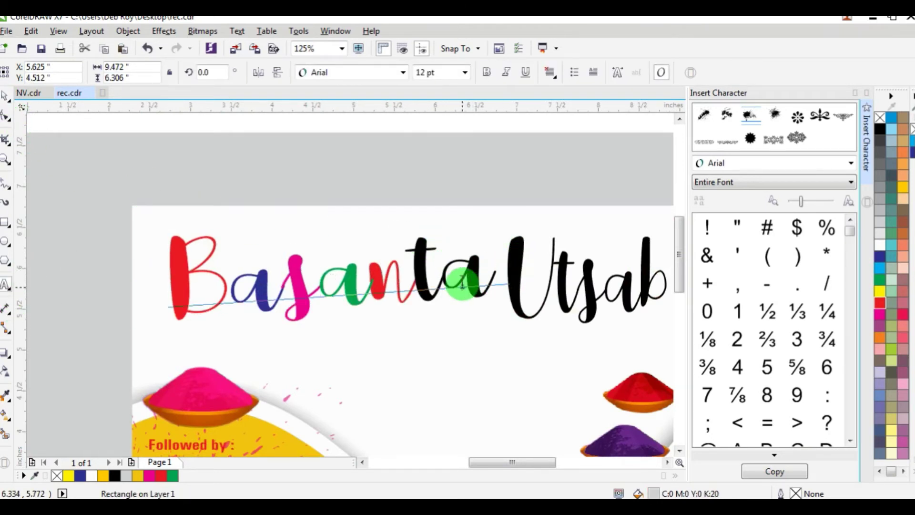
left_click_drag(456, 285, 491, 285)
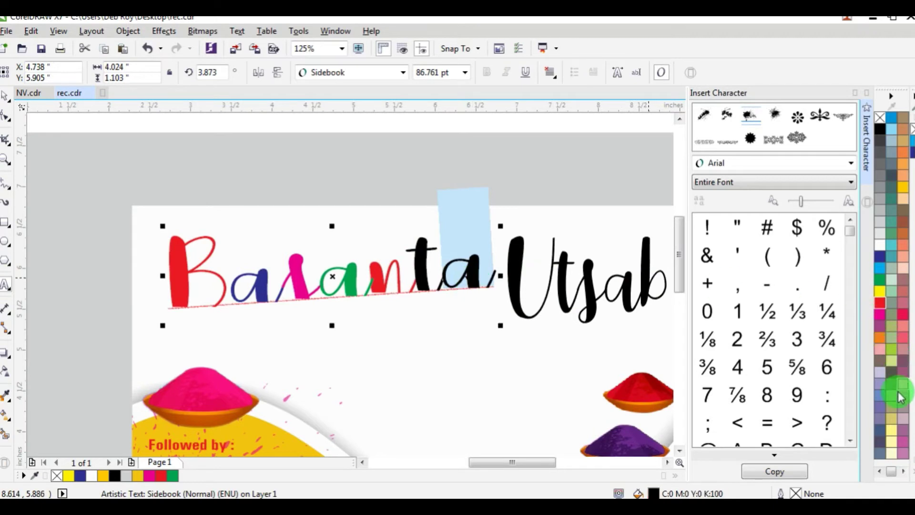
left_click(885, 338)
left_click(408, 340)
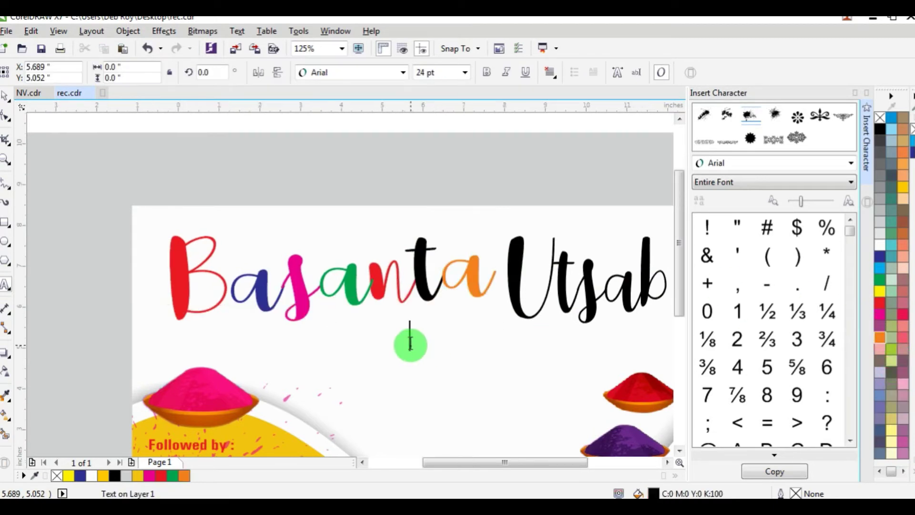
Color the "U" of "Utsab" blue and the "t" red.
scroll(408, 337, "down", 2)
scroll(495, 317, "up", 2)
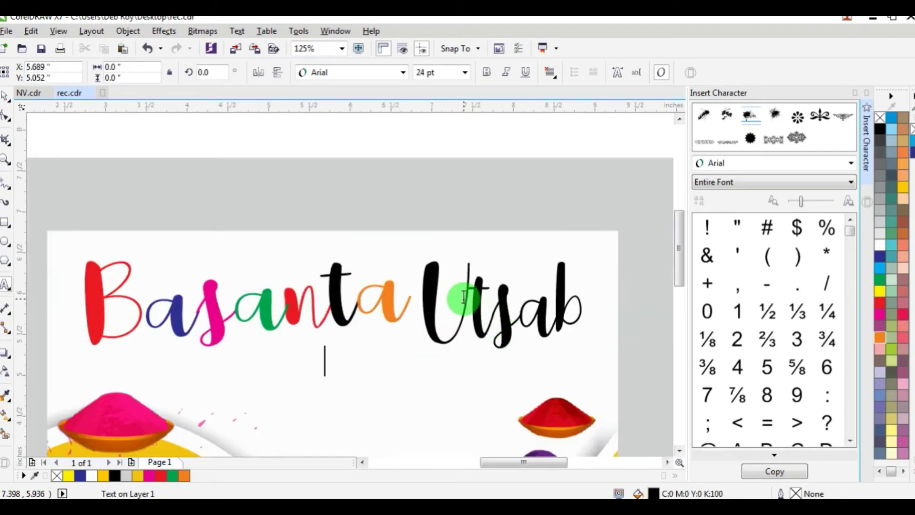
left_click_drag(463, 297, 433, 296)
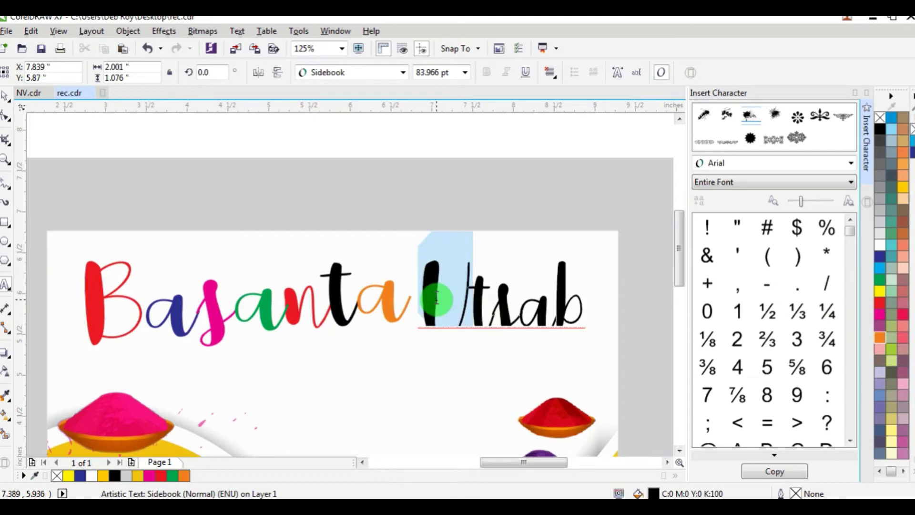
left_click(878, 259)
left_click(483, 305)
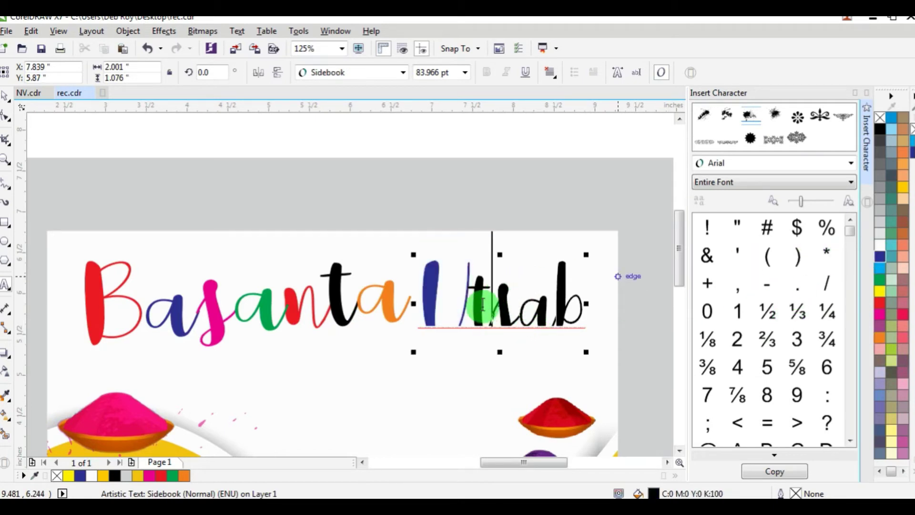
left_click_drag(474, 305, 493, 305)
left_click(879, 303)
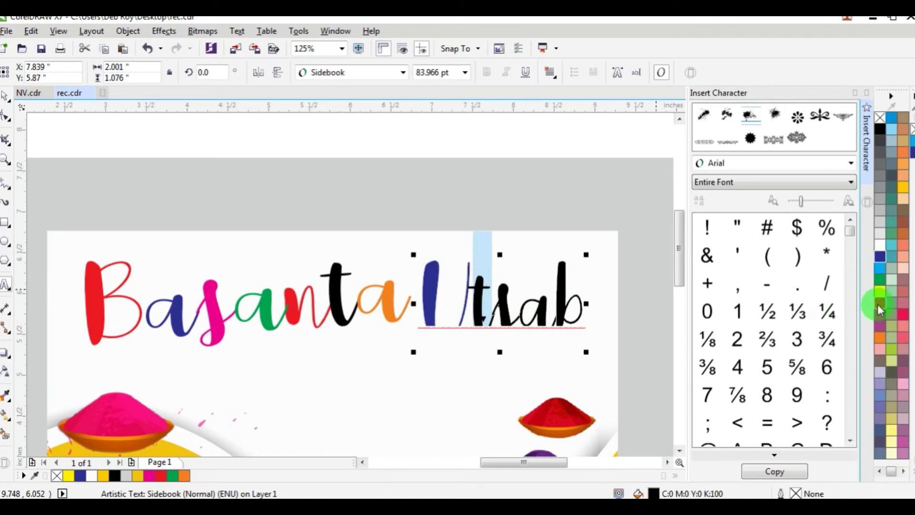
Color the "b" of "Utsab" light blue (C100 M20 Y0 K0).
scroll(477, 300, "down", 1)
scroll(505, 305, "up", 2)
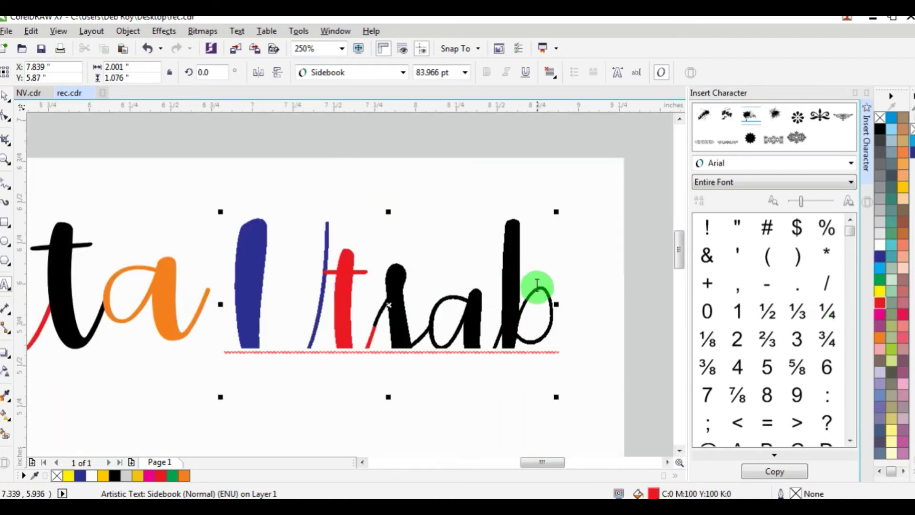
left_click_drag(505, 302, 548, 301)
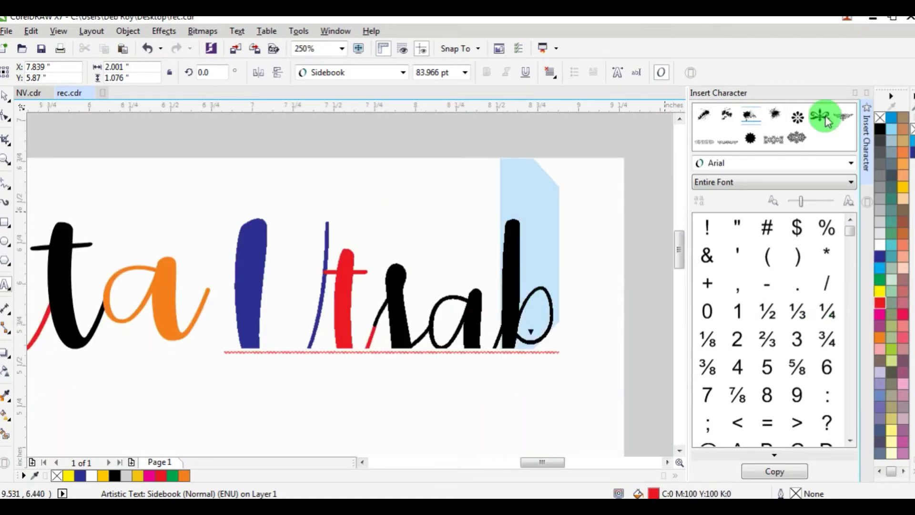
left_click(891, 118)
left_click(497, 266)
scroll(514, 266, "down", 1)
scroll(534, 279, "up", 1)
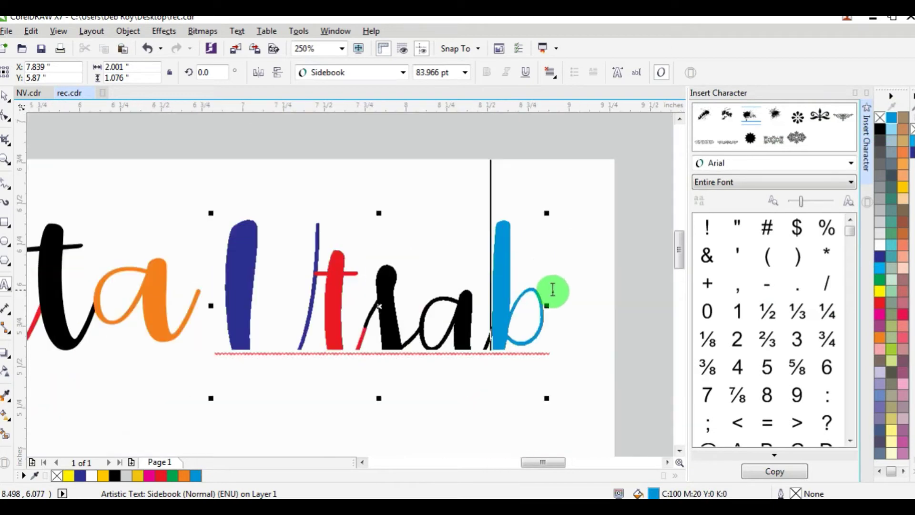
Color the "s" of "Utsab" green and deselect the text.
left_click_drag(418, 310, 387, 316)
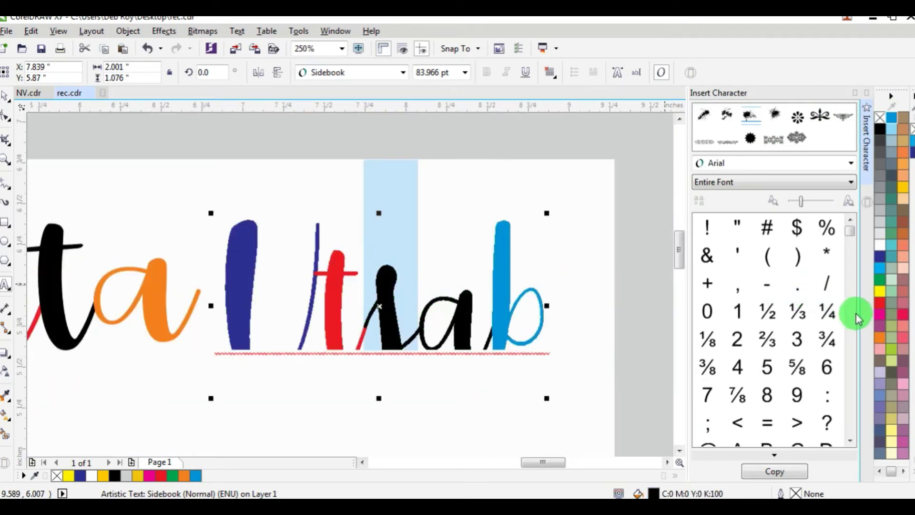
left_click(881, 280)
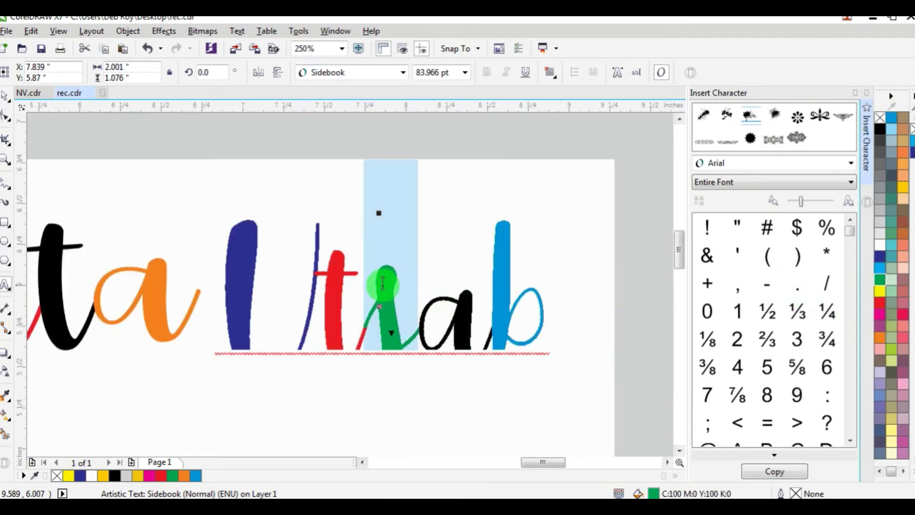
scroll(382, 275, "down", 1)
left_click(382, 281)
scroll(390, 279, "down", 2)
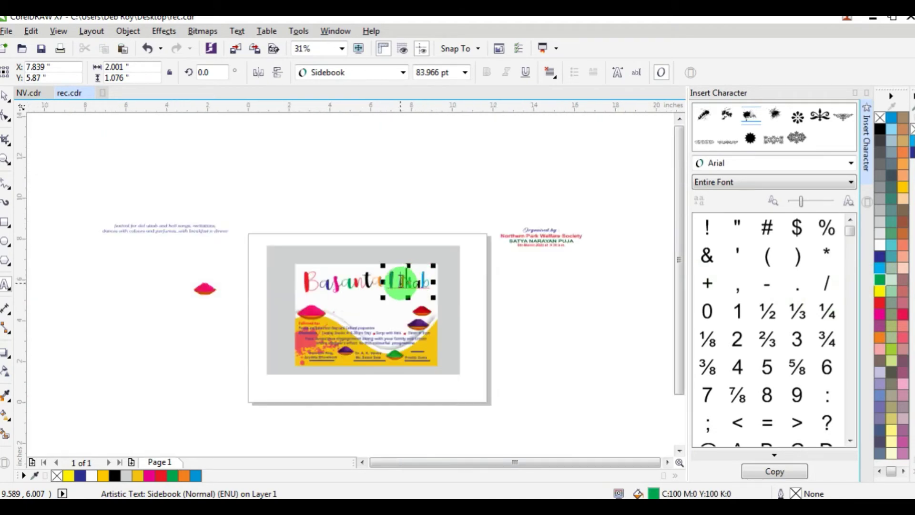
scroll(423, 281, "up", 2)
left_click(471, 288)
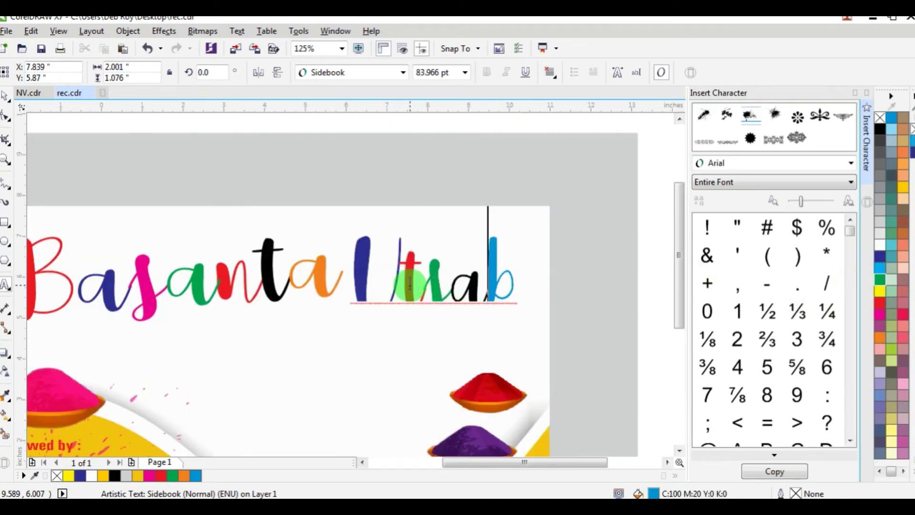
scroll(410, 285, "down", 1)
left_click(5, 96)
left_click(186, 129)
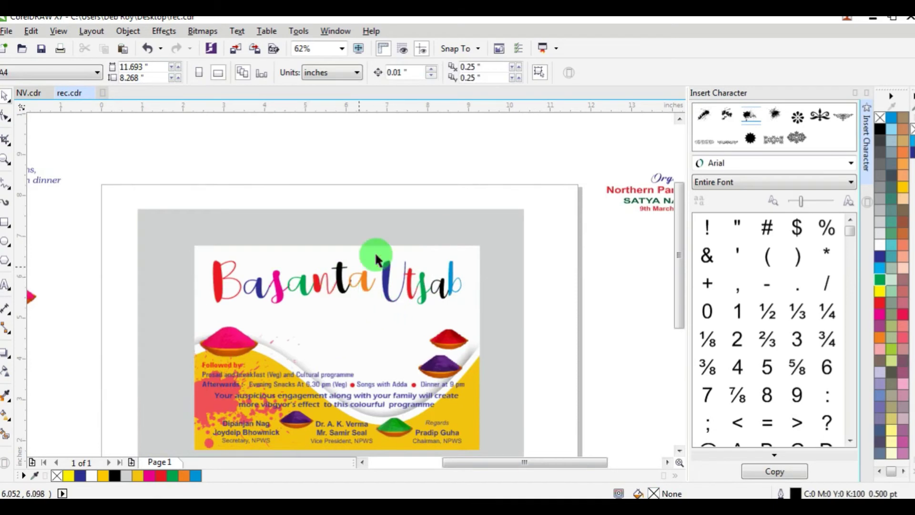
Copy both title words and turn the originals into a white backing with white fill and a 4 pt white outline.
left_click_drag(519, 206, 194, 316)
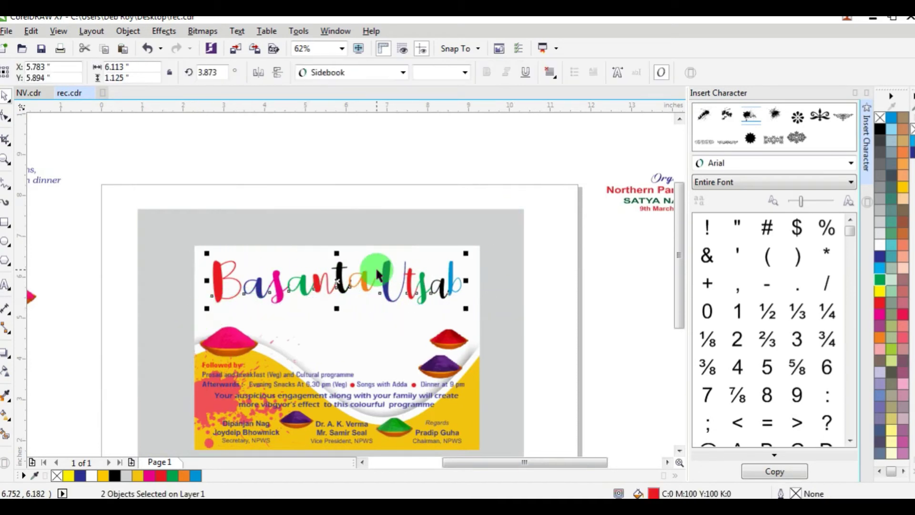
scroll(370, 264, "up", 1)
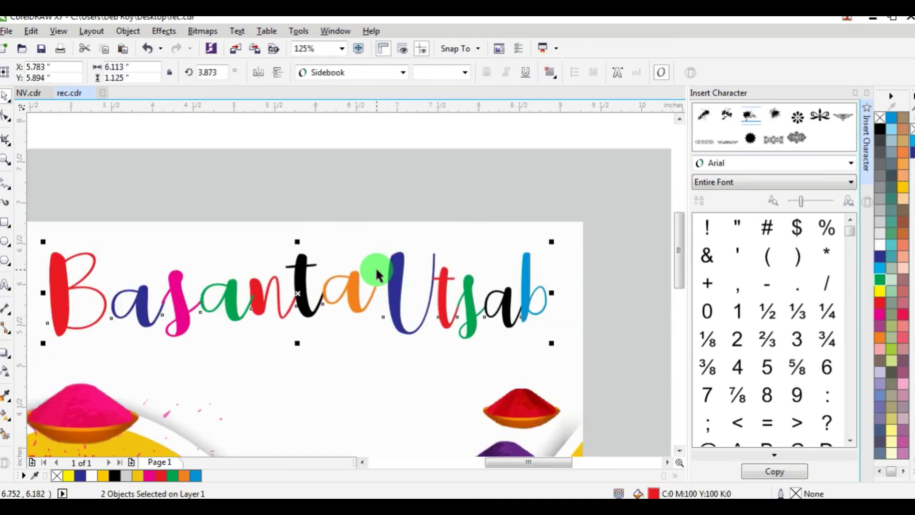
right_click(472, 288)
left_click(508, 318)
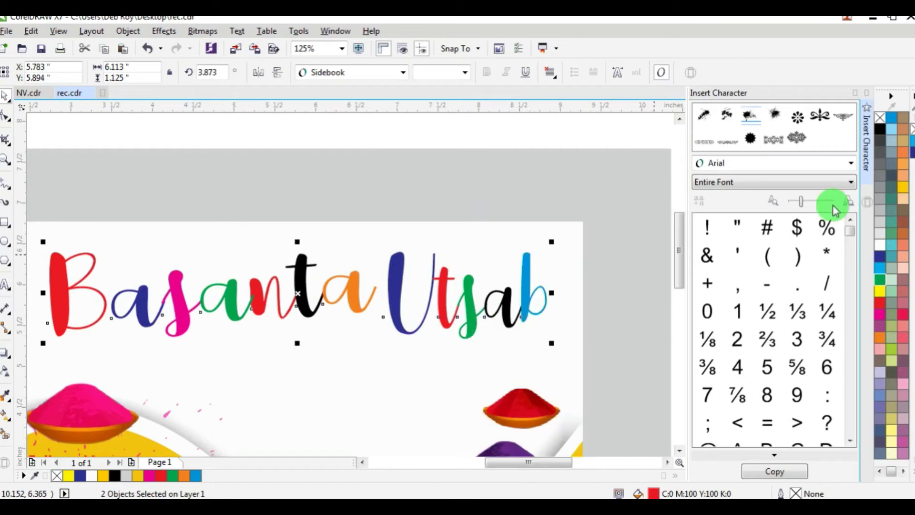
left_click(883, 243)
right_click(883, 243)
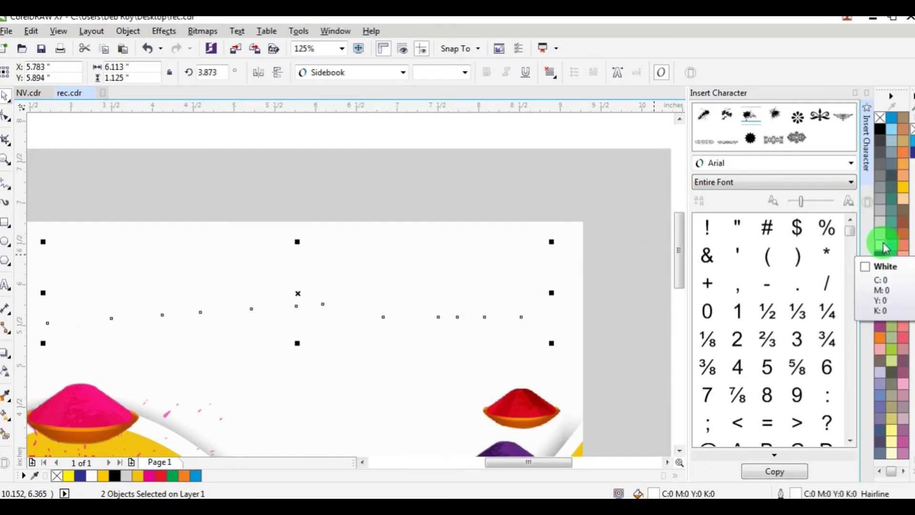
key("F12")
key("Return")
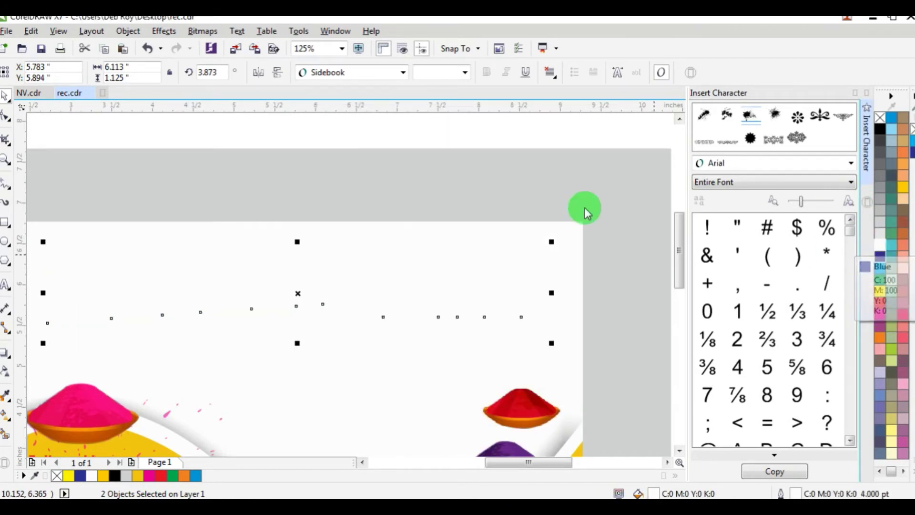
Paste the copied multicolored title words over their white backing.
right_click(440, 122)
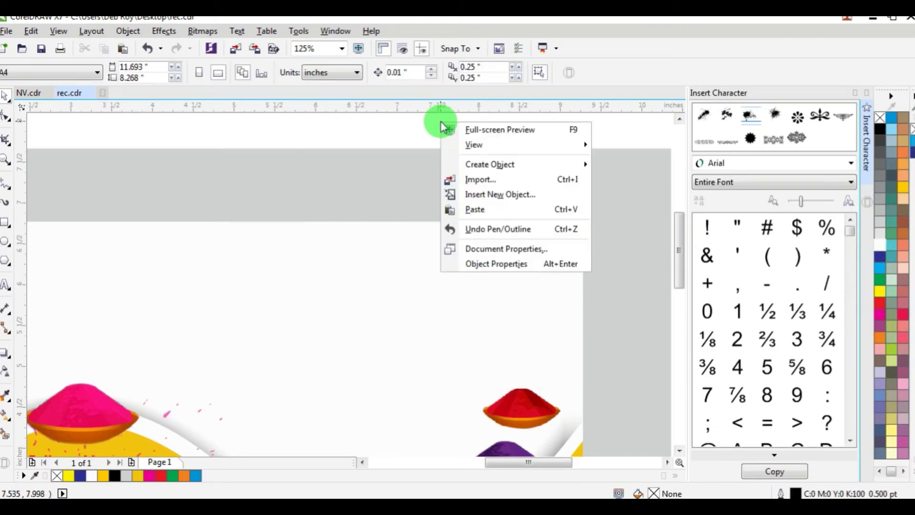
left_click(477, 209)
scroll(503, 232, "down", 2)
left_click(553, 174)
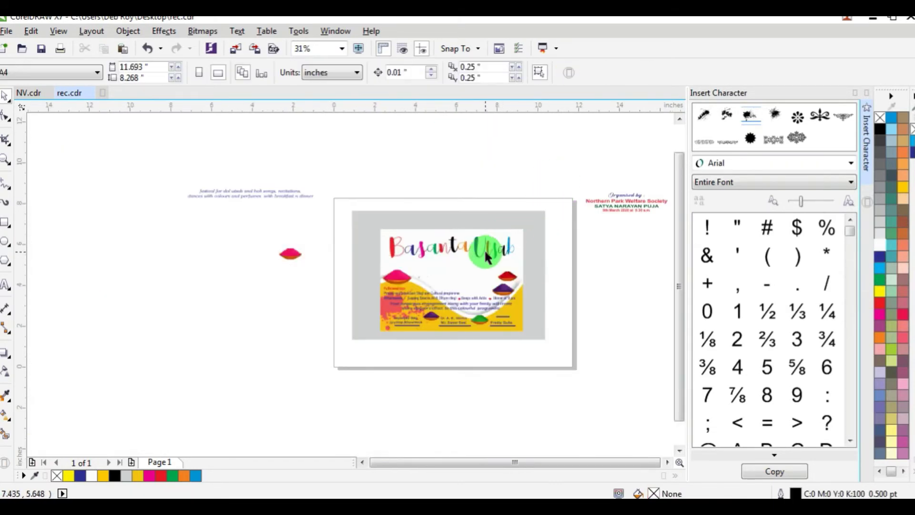
Recolor the backing copy of "Utsab" deep yellow (C0 M20 Y100 K0) and set its outline width to 3 pt.
scroll(486, 251, "up", 2)
scroll(582, 253, "up", 2)
left_click(554, 231)
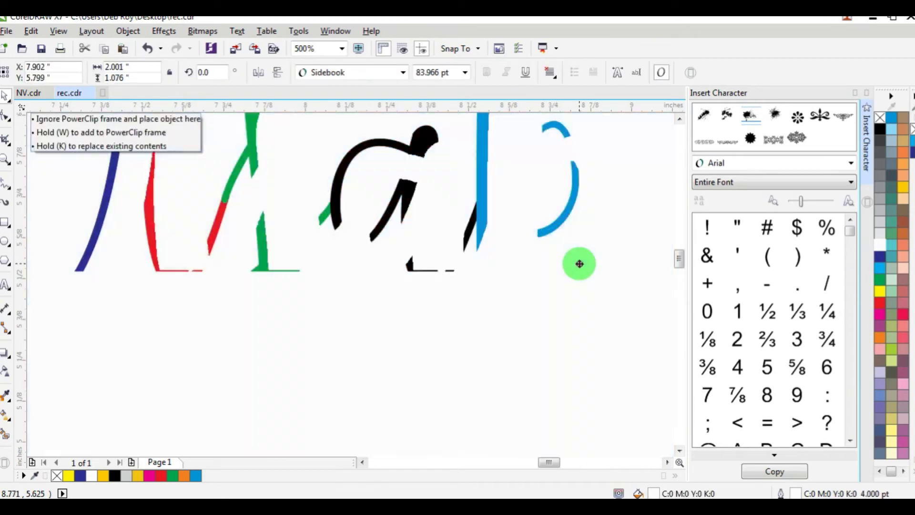
right_click(903, 191)
scroll(388, 265, "down", 6)
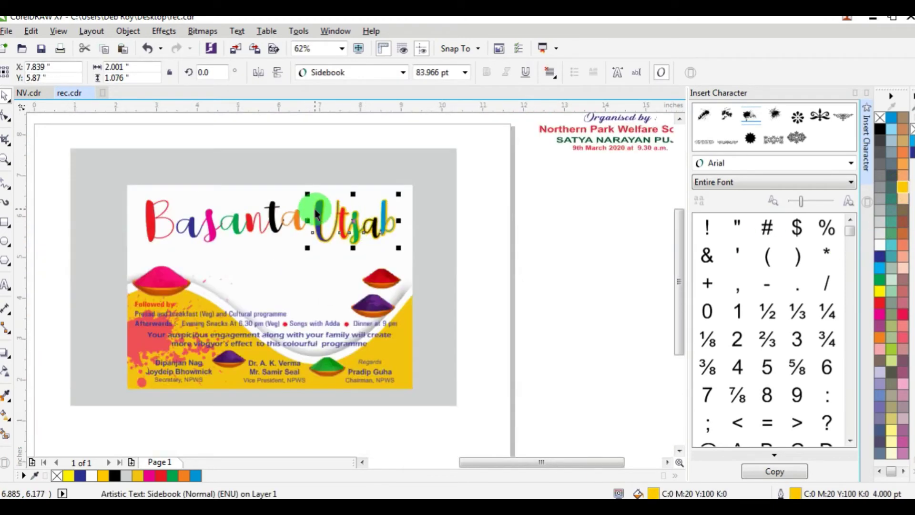
scroll(316, 213, "up", 6)
key("F12")
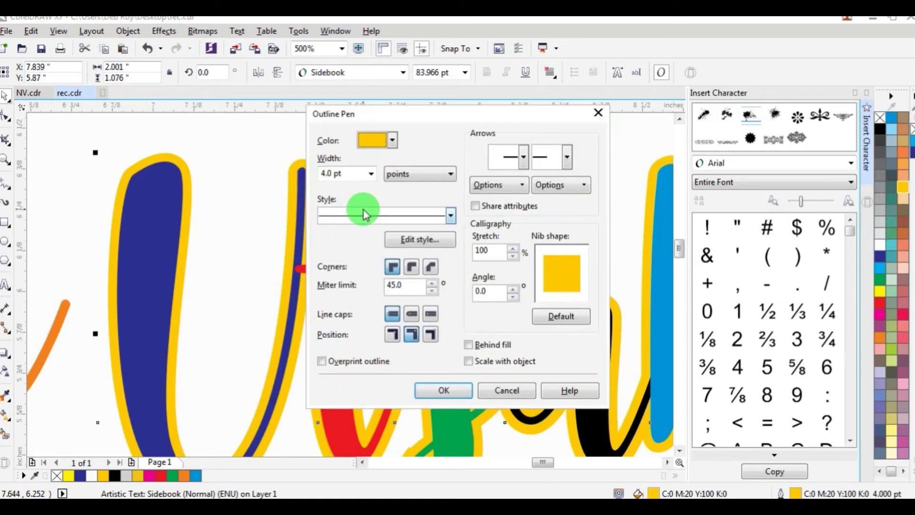
key("Return")
scroll(316, 276, "down", 3)
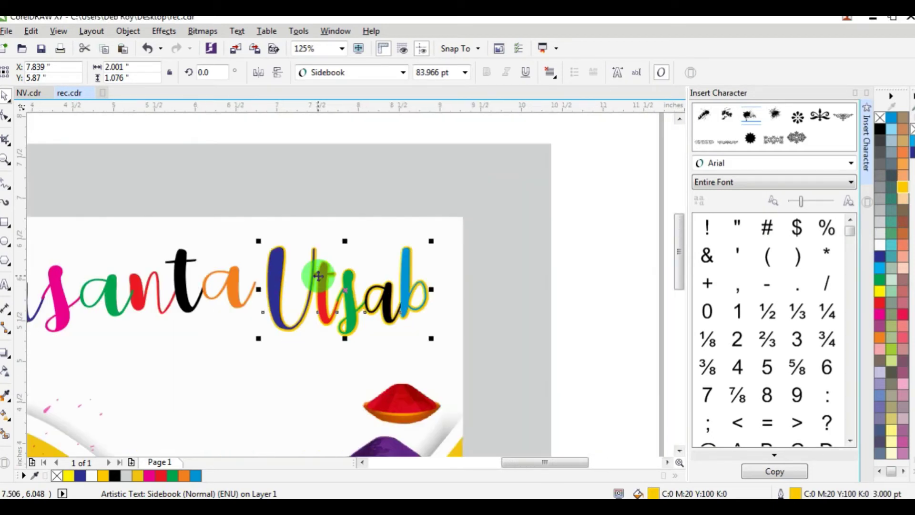
Set the backing "Utsab" outline to 4 pt and recolor its fill and outline white.
key("F12")
type("4")
key("Return")
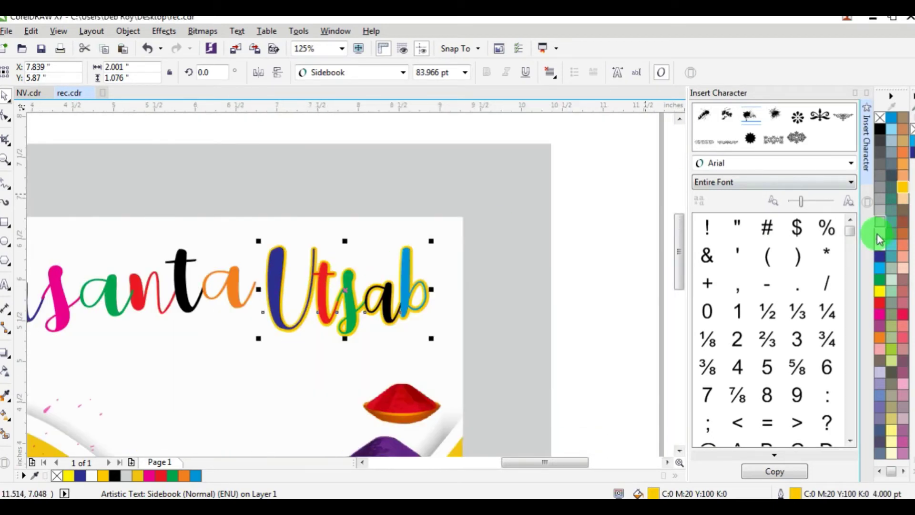
right_click(881, 247)
scroll(352, 293, "down", 3)
scroll(383, 281, "up", 3)
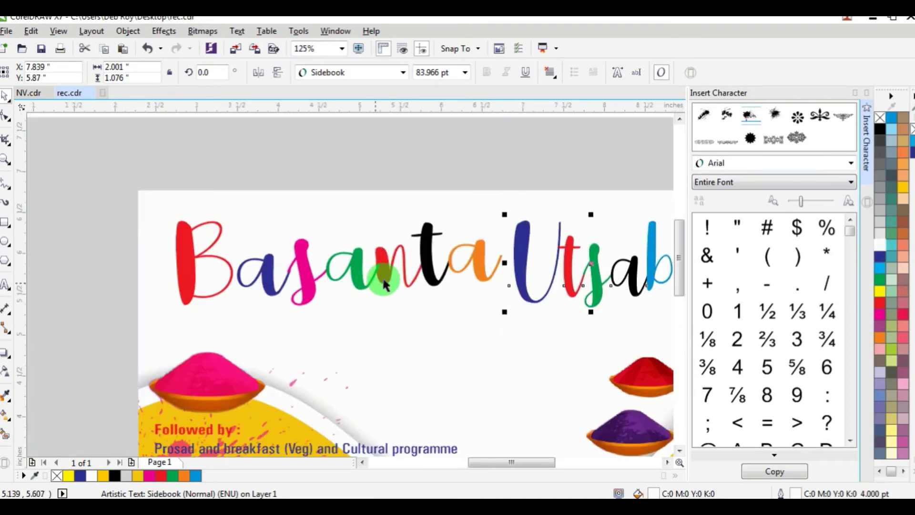
scroll(455, 188, "down", 2)
left_click(496, 149)
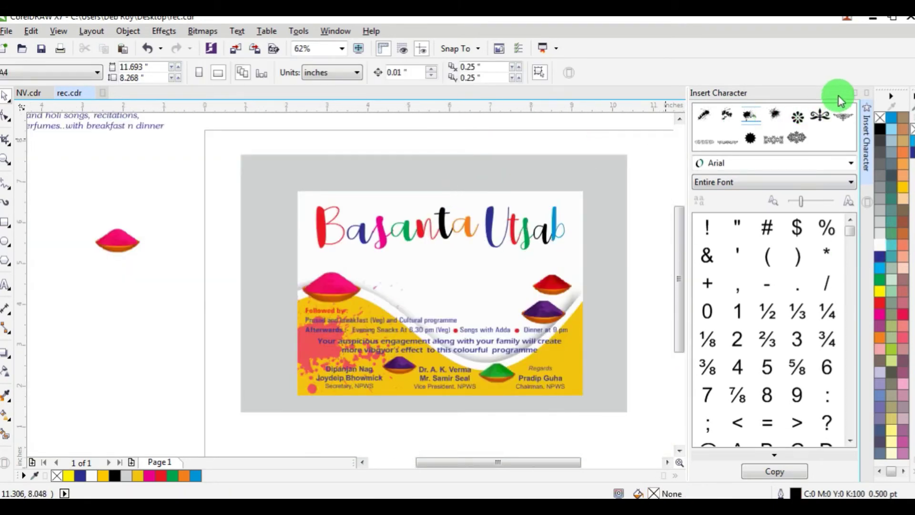
Close the character library and group the multicolored "Basanta Utsab" words with their white backing.
left_click(867, 93)
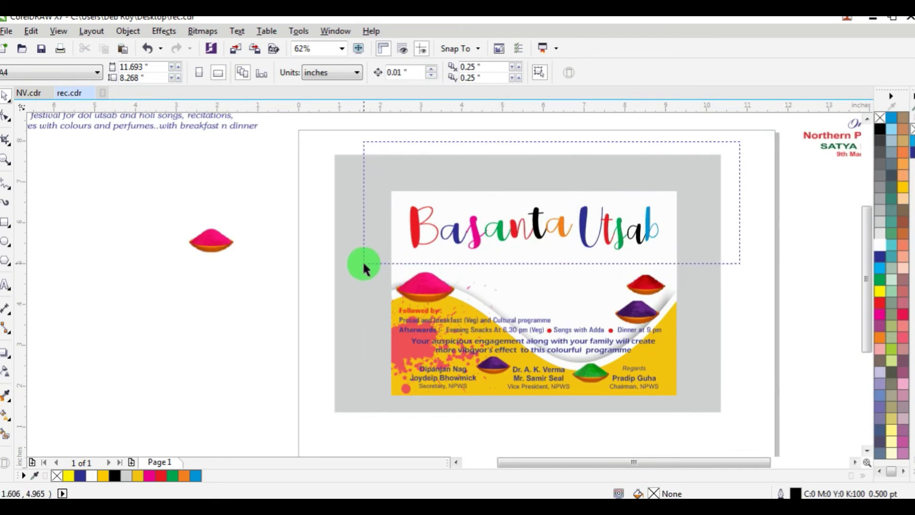
left_click_drag(364, 263, 362, 262)
key("ctrl+g")
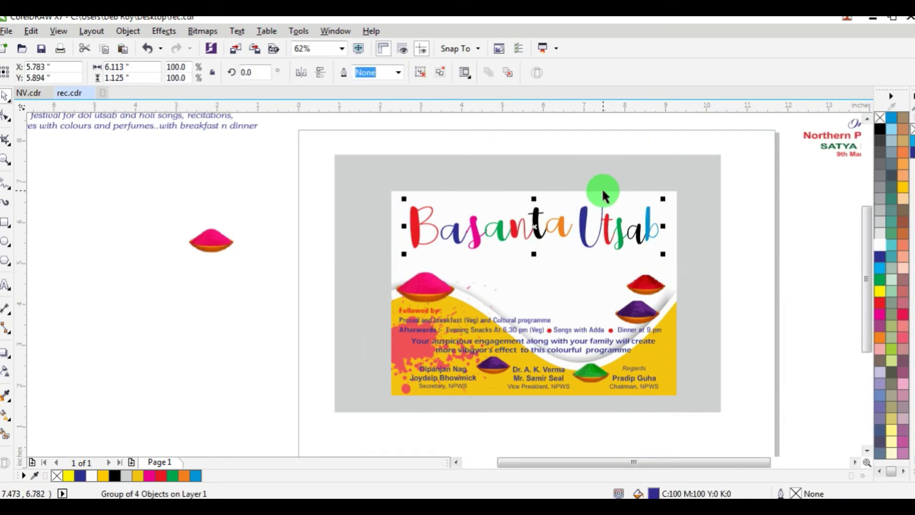
left_click(270, 184)
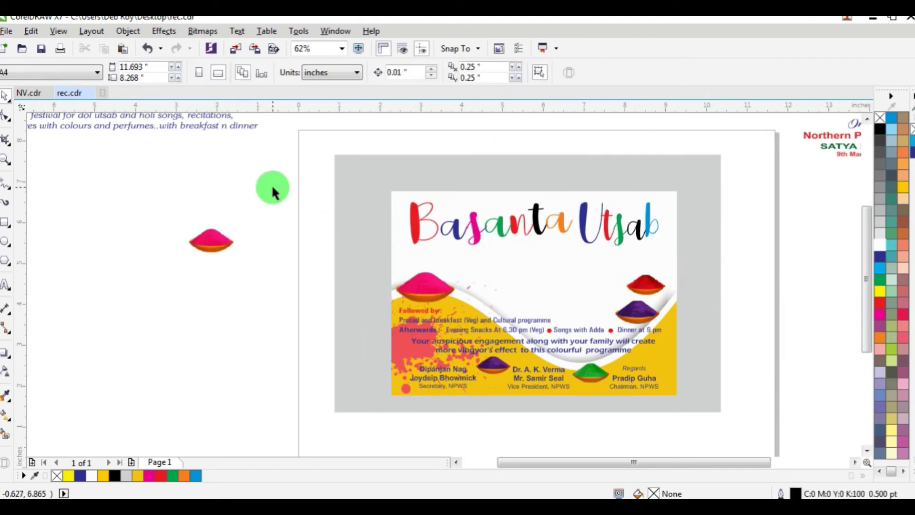
scroll(462, 198, "down", 4)
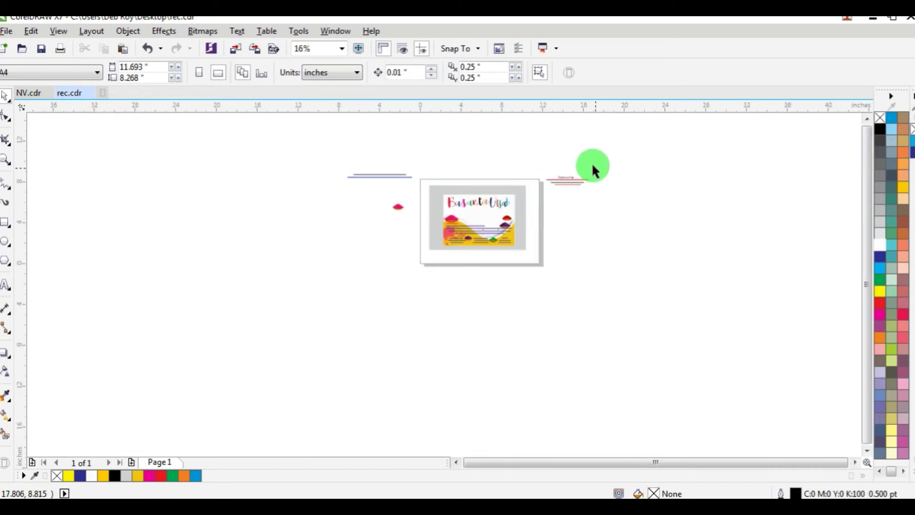
Insert an RFX Splatz splatter character, fill it red, enlarge it to about 2.07 × 2.14 in and place it over "Utsab".
left_click(237, 31)
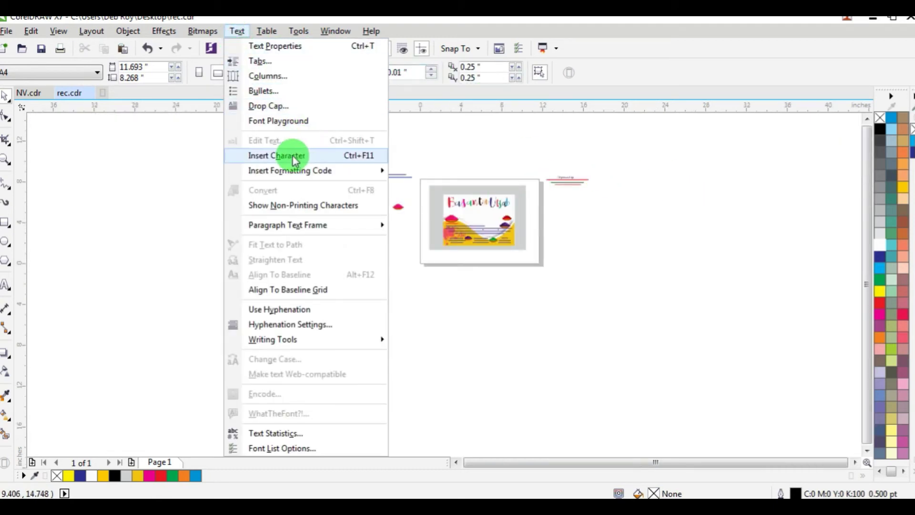
left_click(276, 155)
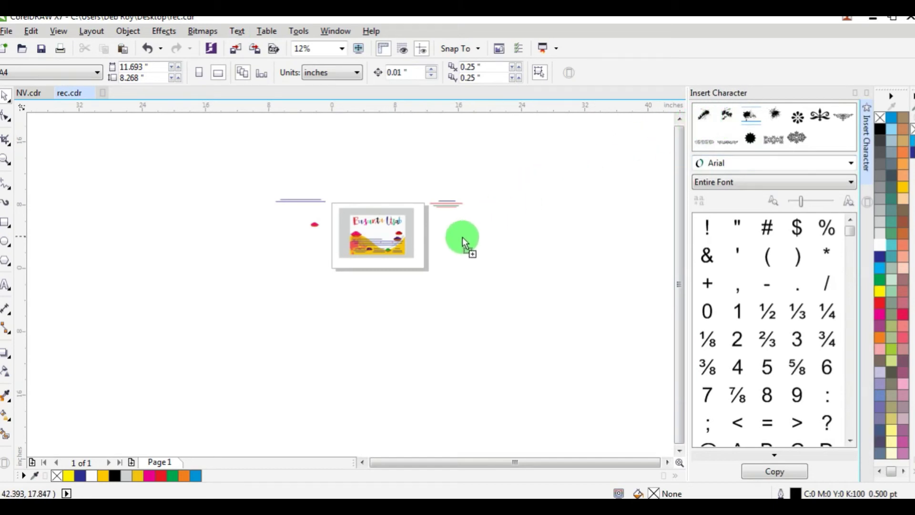
left_click_drag(416, 221, 415, 222)
scroll(339, 231, "up", 5)
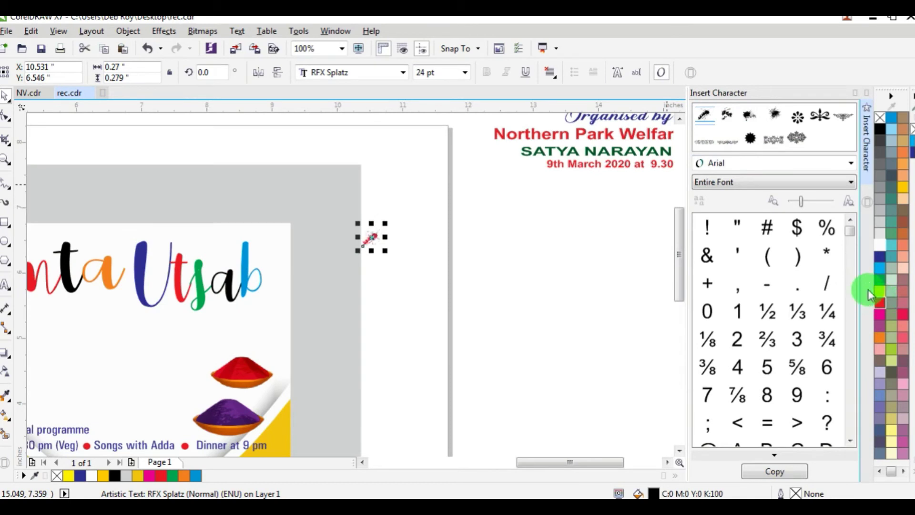
left_click(879, 302)
left_click_drag(359, 252, 125, 367)
left_click_drag(200, 289, 223, 280)
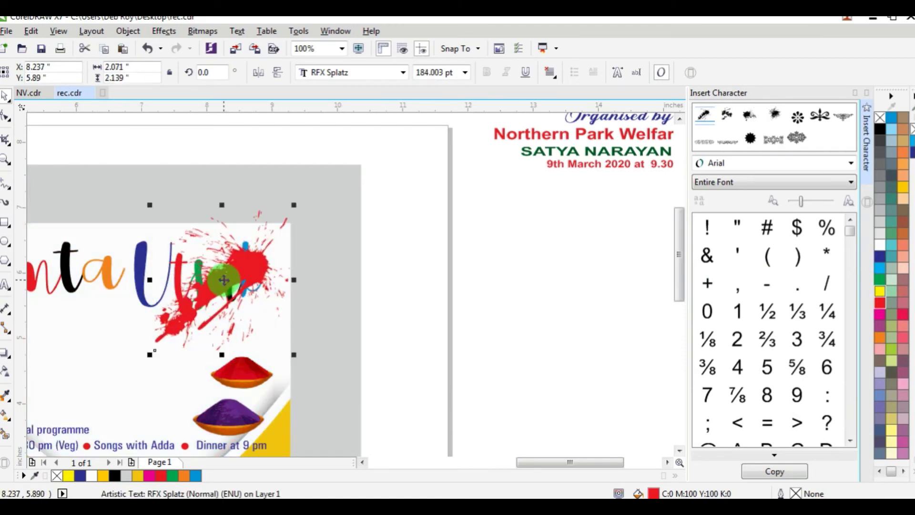
Place a smaller splatter copy about 1.2 in wide over the "B" of "Basanta", flip it to 180° and fill it cyan.
scroll(336, 193, "down", 3)
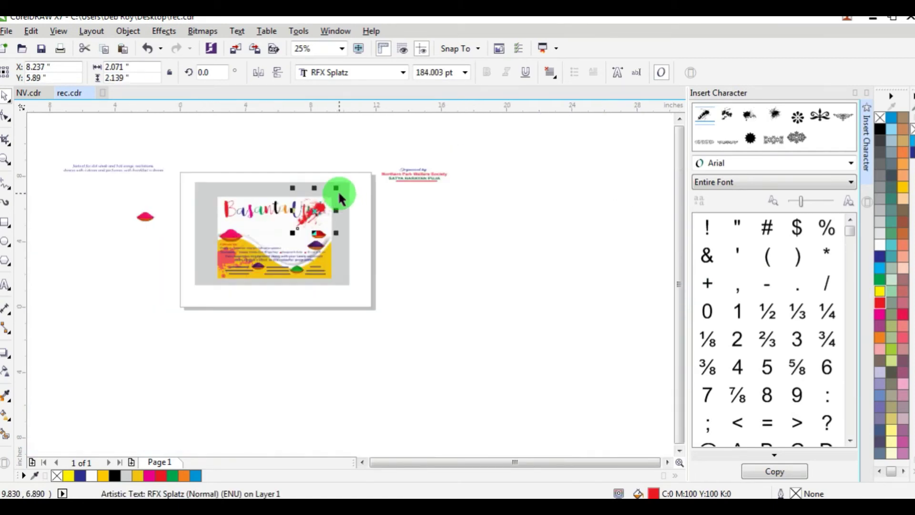
scroll(292, 206, "up", 2)
left_click_drag(377, 260, 252, 235)
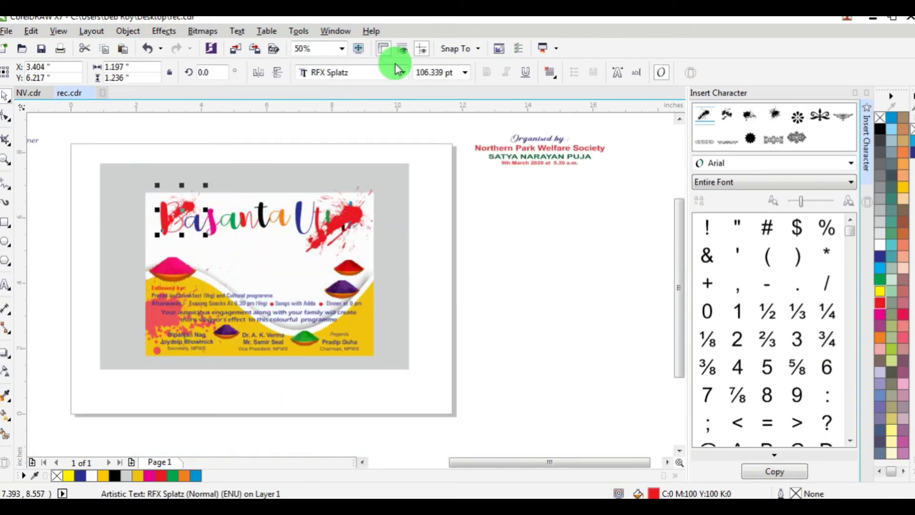
left_click(257, 73)
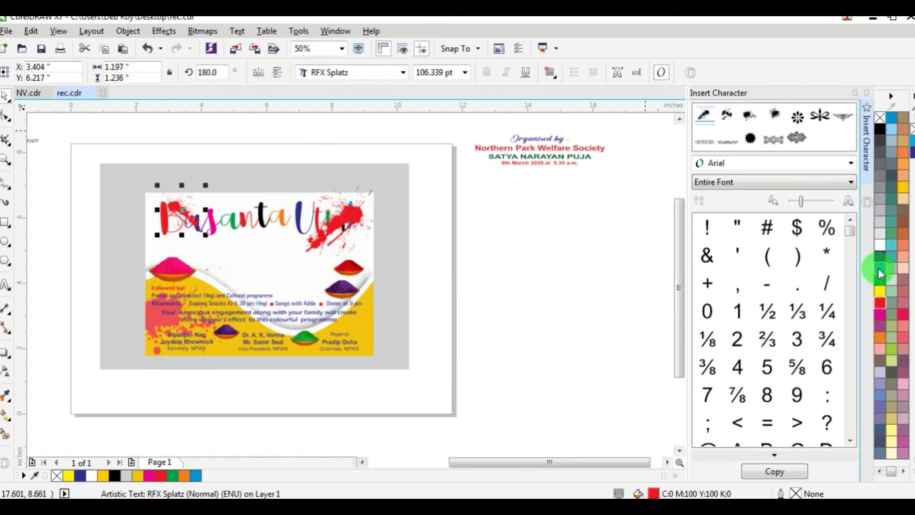
left_click_drag(860, 272, 156, 192)
scroll(188, 211, "up", 2)
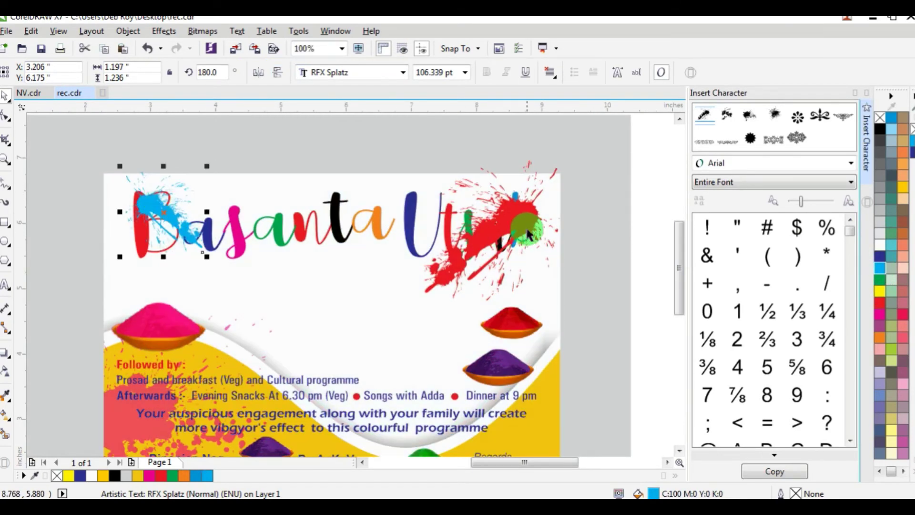
Group the two splatters and bring the grouped "Basanta Utsab" title in front of them.
left_click(528, 216, "shift")
key("ctrl+g")
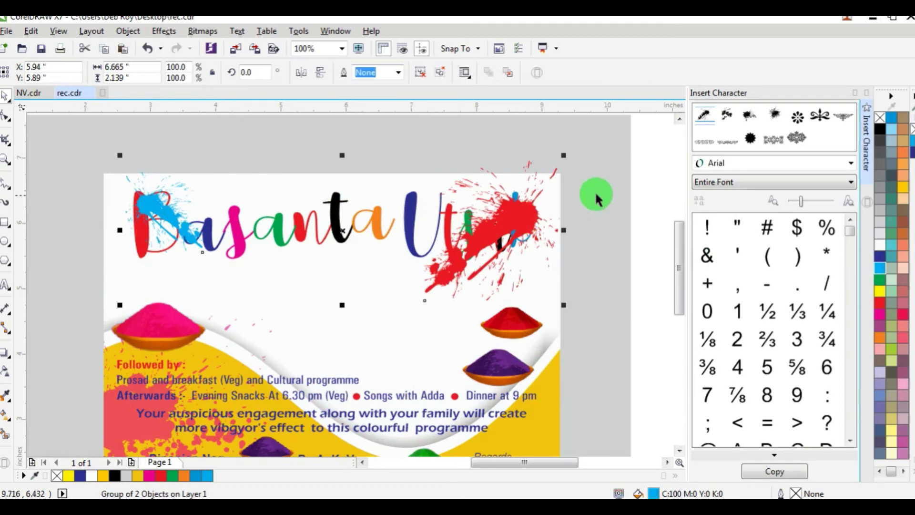
left_click(600, 195)
left_click_drag(408, 207, 393, 197)
key("ctrl+z")
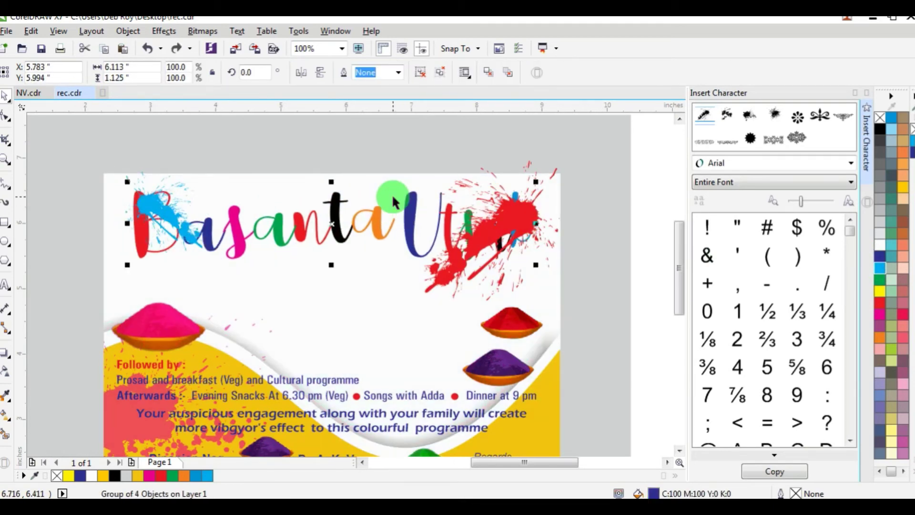
key("shift+Page_Up")
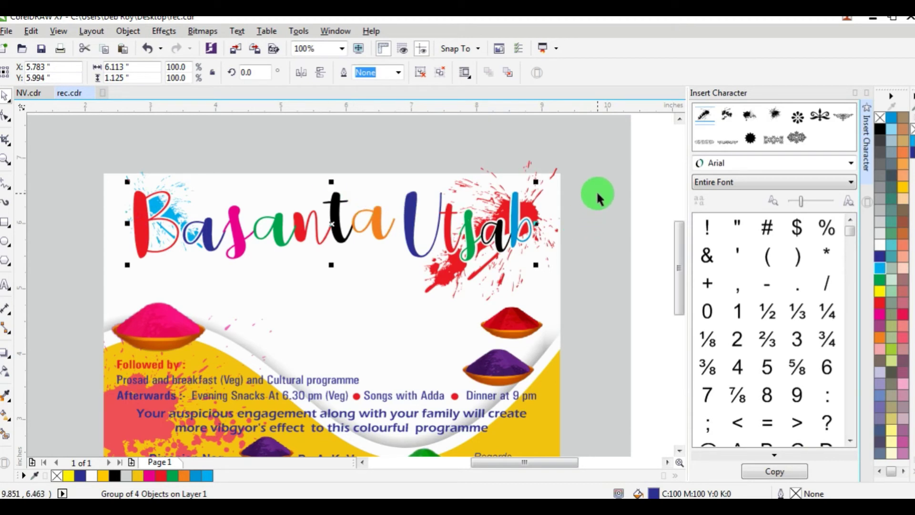
Separate the two grouped splatters and enlarge the red one to about 2.25 × 2.32 in.
left_click(539, 209)
left_click(532, 215)
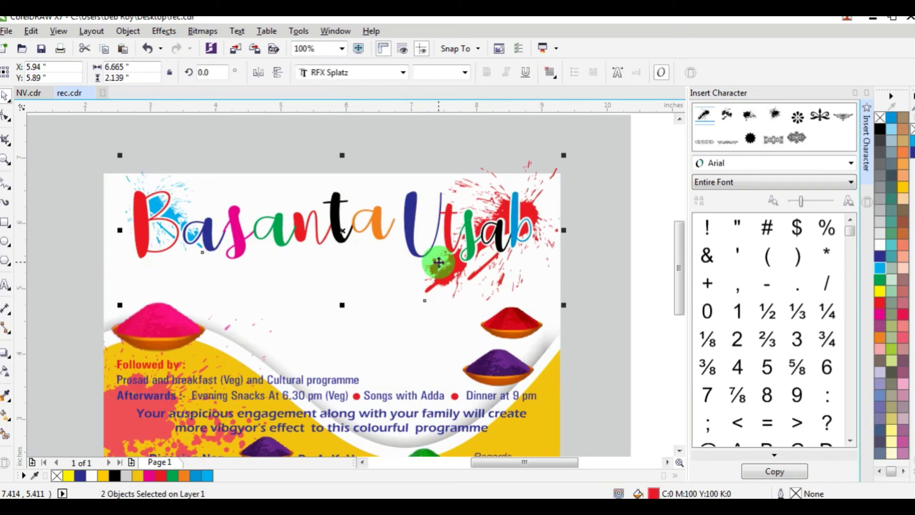
left_click(654, 180)
left_click(542, 207)
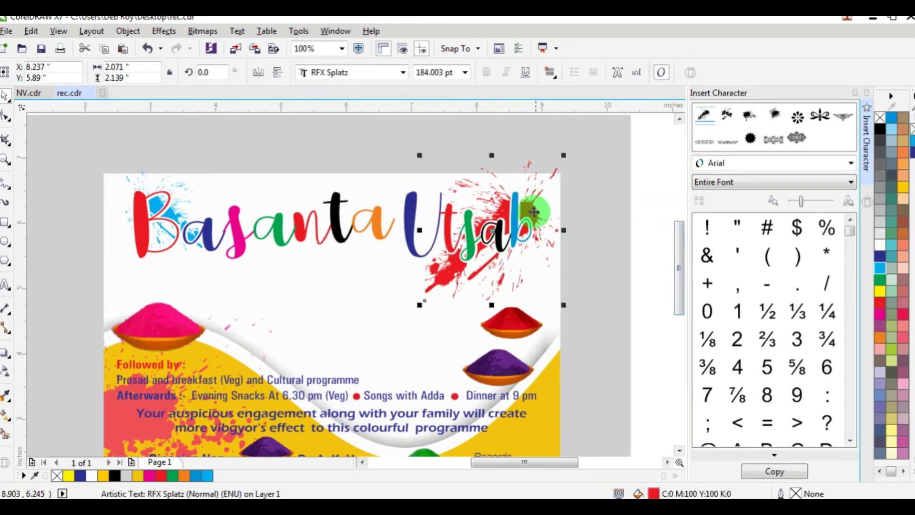
PowerClip the red splatter inside the white card rectangle and reposition it within the frame behind "Utsab".
left_click(128, 30)
mouse_move(163, 150)
left_click(341, 152)
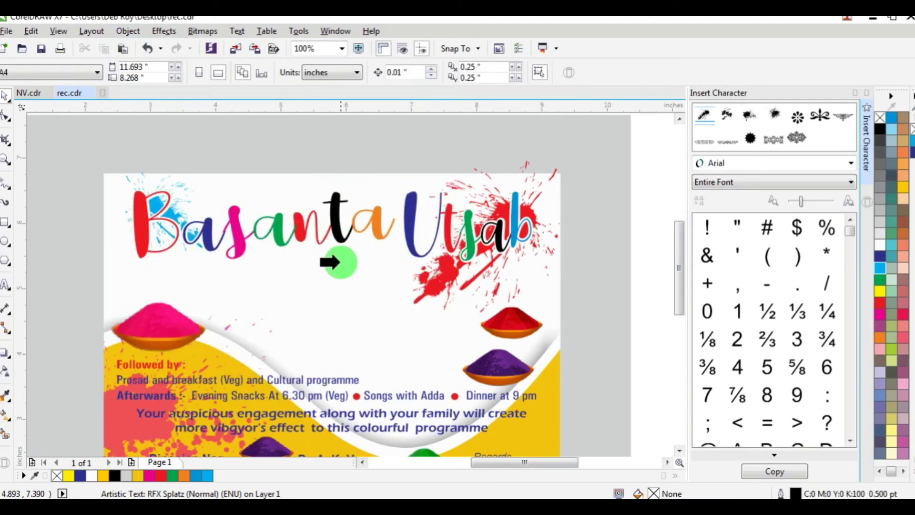
left_click(310, 294)
double_click(353, 319)
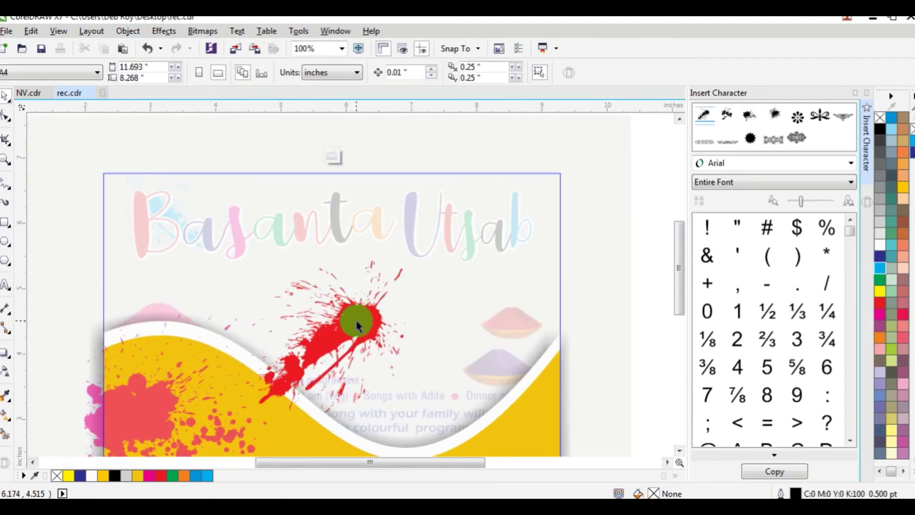
left_click_drag(353, 319, 525, 198)
left_click(618, 227, "ctrl")
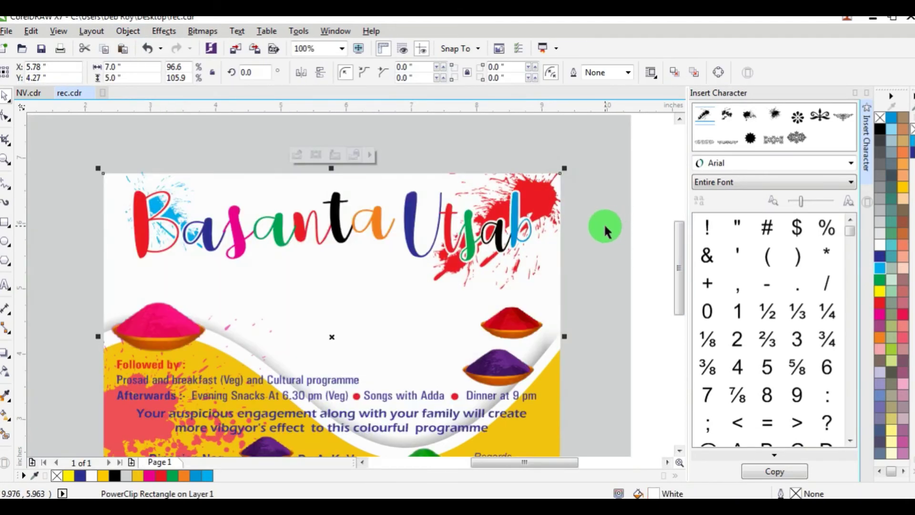
Reopen the card's PowerClip contents, shift the red splatter down and left, and enlarge it slightly.
left_click(551, 206, "ctrl")
left_click(529, 208)
left_click_drag(517, 205, 506, 221)
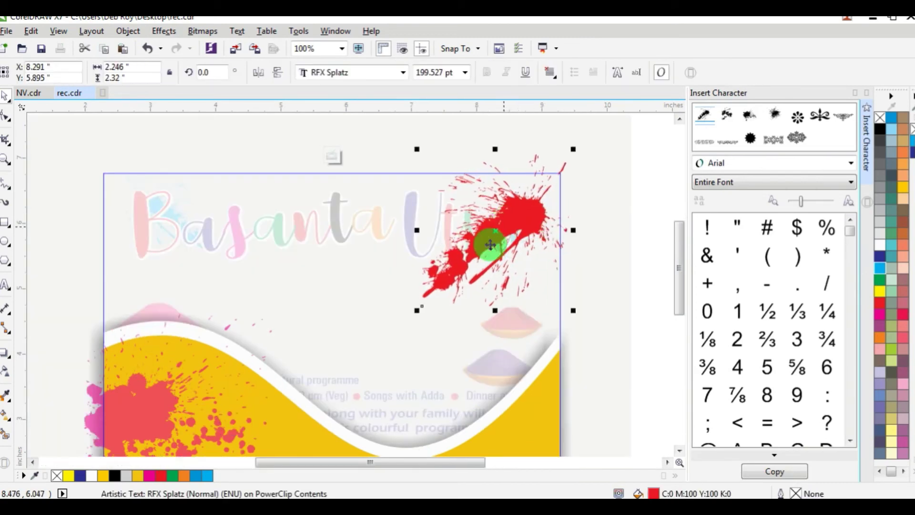
left_click_drag(416, 312, 405, 323)
left_click(629, 221)
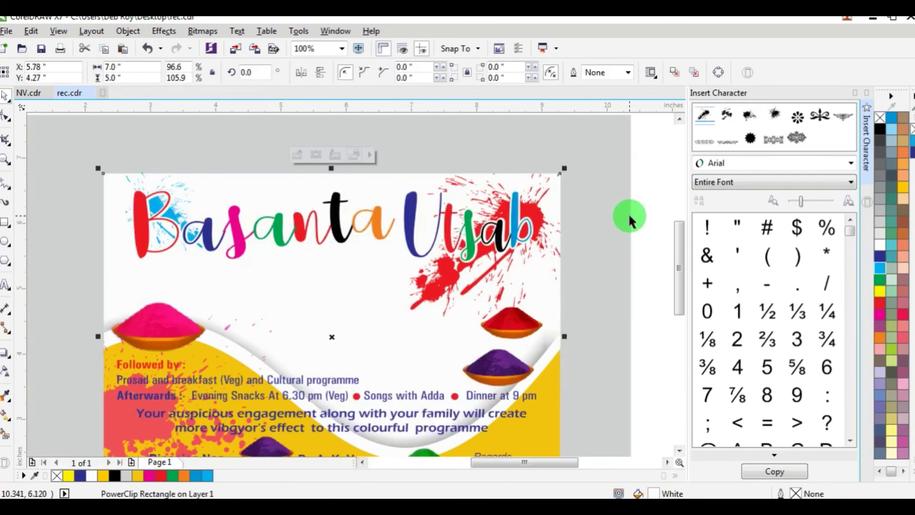
Enlarge the cyan splatter to about 1.68 × 1.74 in and PowerClip it inside the white card rectangle.
left_click(177, 189)
mouse_move(205, 256)
left_mouse_down()
mouse_move(225, 276)
mouse_move(195, 261)
mouse_move(209, 273)
left_mouse_up()
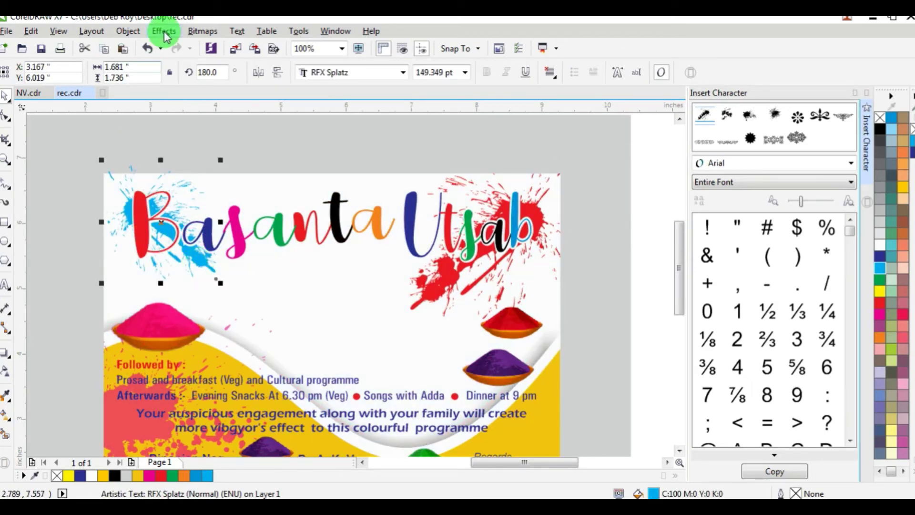
left_click(128, 32)
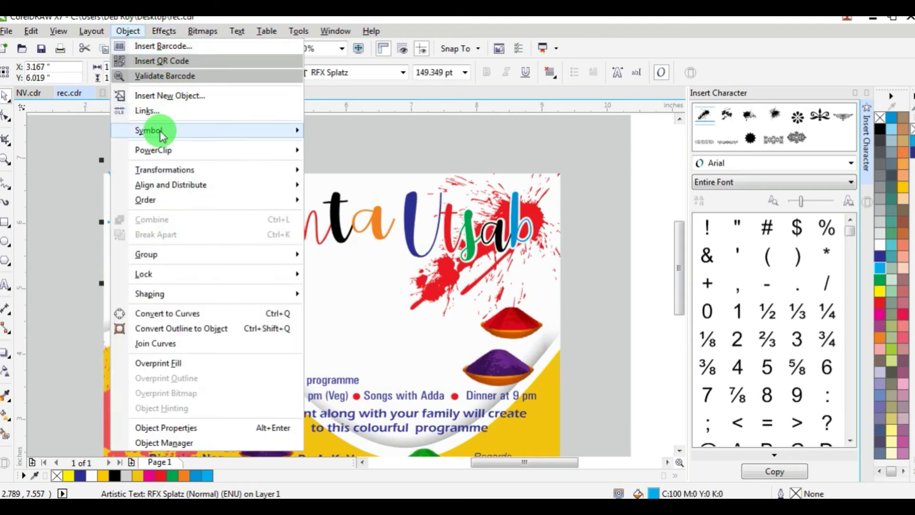
mouse_move(191, 150)
left_click(348, 152)
left_click(302, 286)
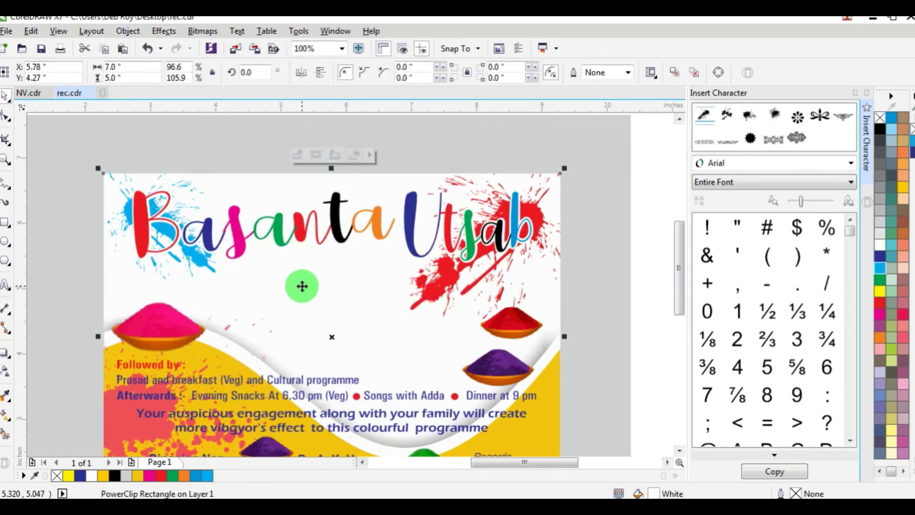
left_click(302, 286, "ctrl")
left_click(235, 122, "ctrl")
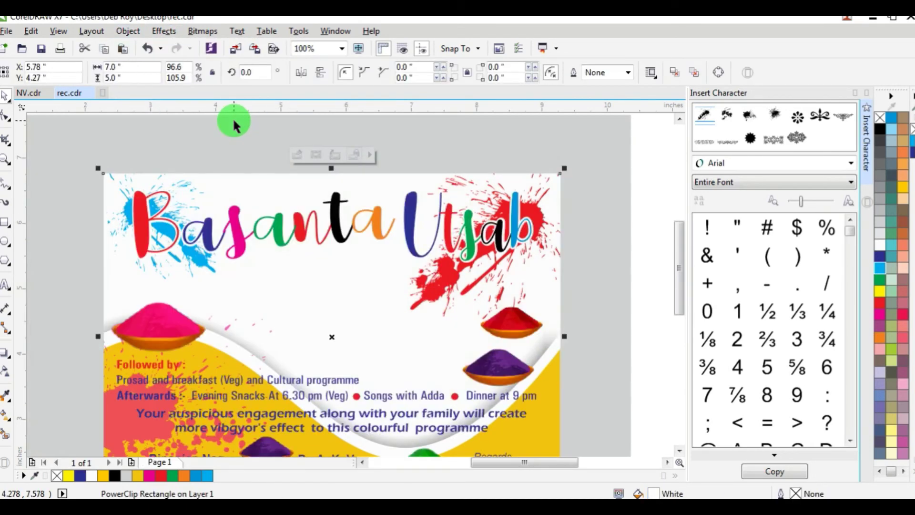
Stretch the "Basanta Utsab" title group downward to about 1.28 in high.
scroll(254, 182, "down", 1)
left_click(479, 220)
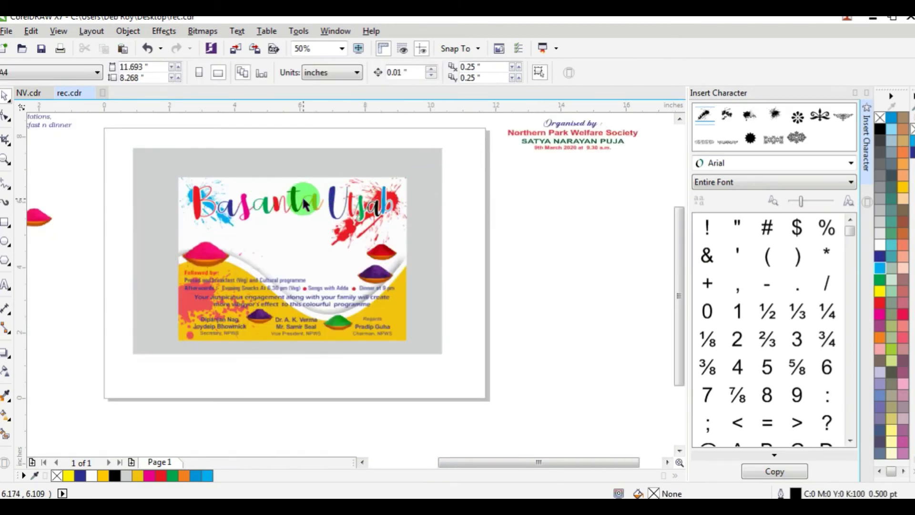
scroll(303, 198, "up", 2)
left_click(228, 223)
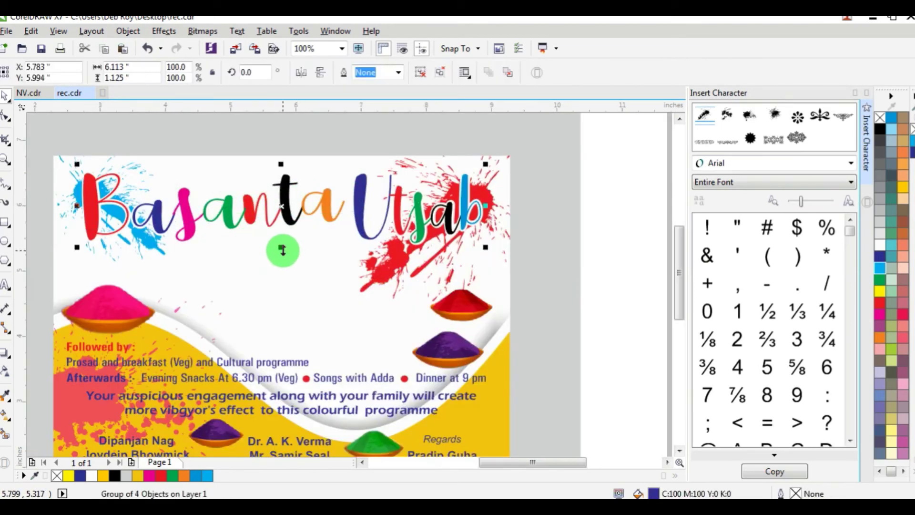
scroll(284, 255, "down", 2)
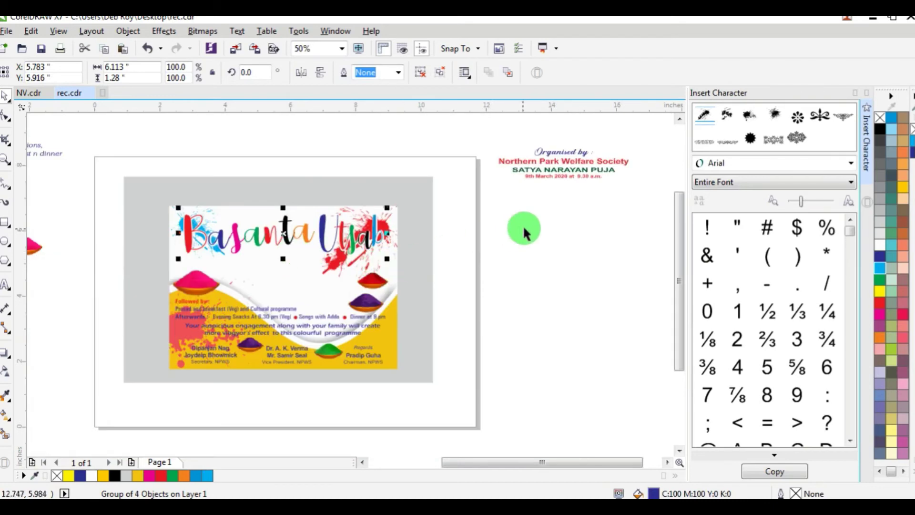
Move the "Organised by" text block with the society name, puja and date onto the card below the title.
left_click(536, 207)
left_click_drag(653, 136, 477, 202)
left_click_drag(559, 168, 290, 289)
scroll(291, 289, "up", 2)
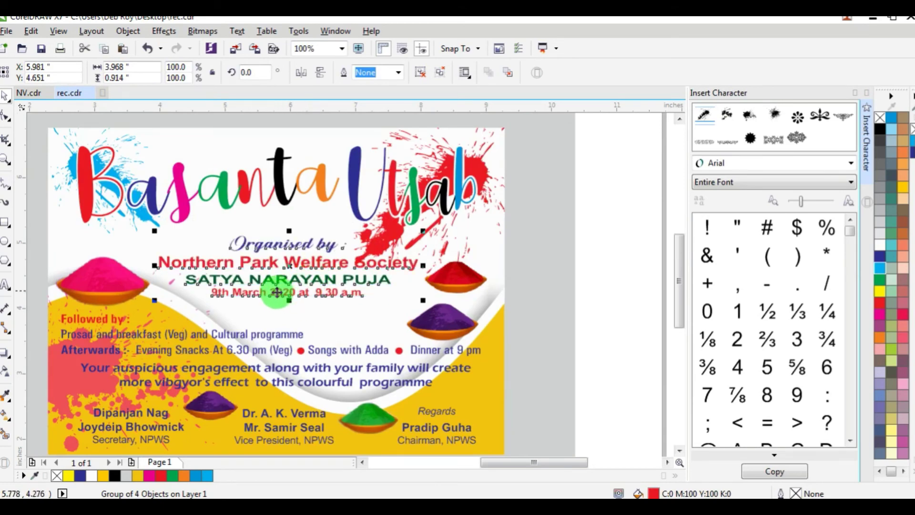
left_click_drag(278, 293, 271, 310)
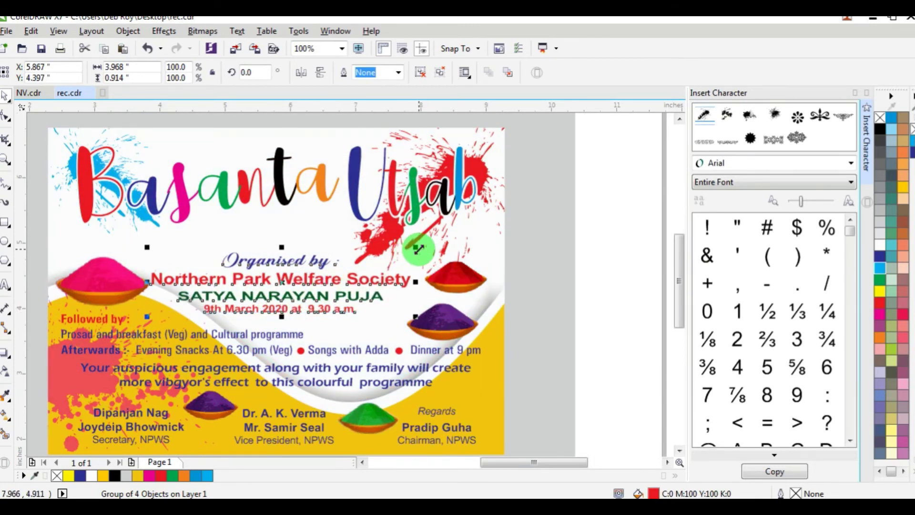
Enlarge the "Organised by" text block to about 4.08 × 1.02 in and center it between the title and programme text.
left_click_drag(419, 248, 431, 244)
left_click_drag(285, 278, 294, 270)
left_click_drag(441, 281, 429, 275)
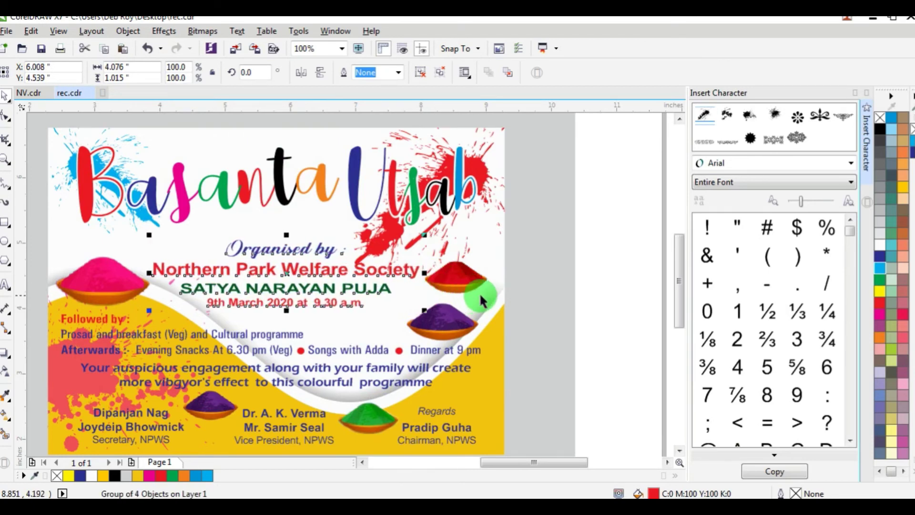
left_click(564, 276)
Enlarge the "9th March 2020 at 9.30 a.m." line to about 14.5 pt and shift it slightly down below "SATYA NARAYAN PUJA".
scroll(284, 298, "up", 2)
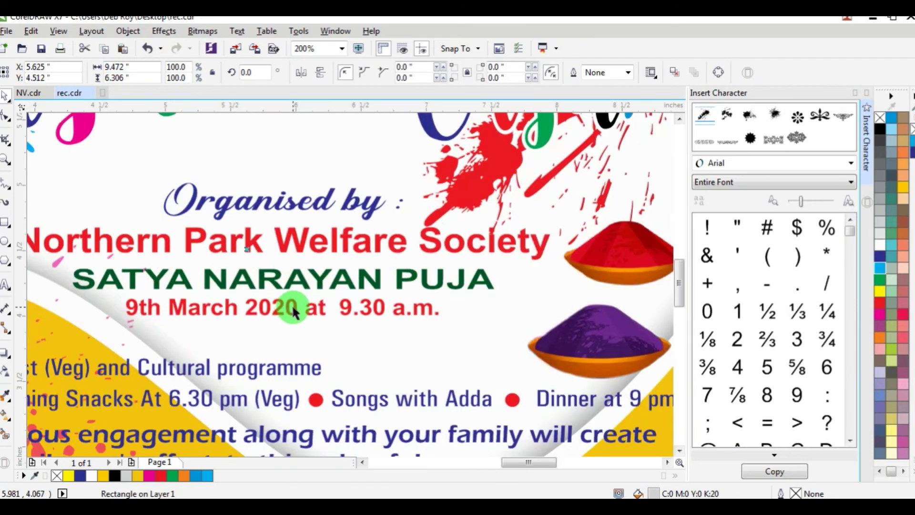
left_click(292, 306, "ctrl")
left_click_drag(448, 324, 471, 327)
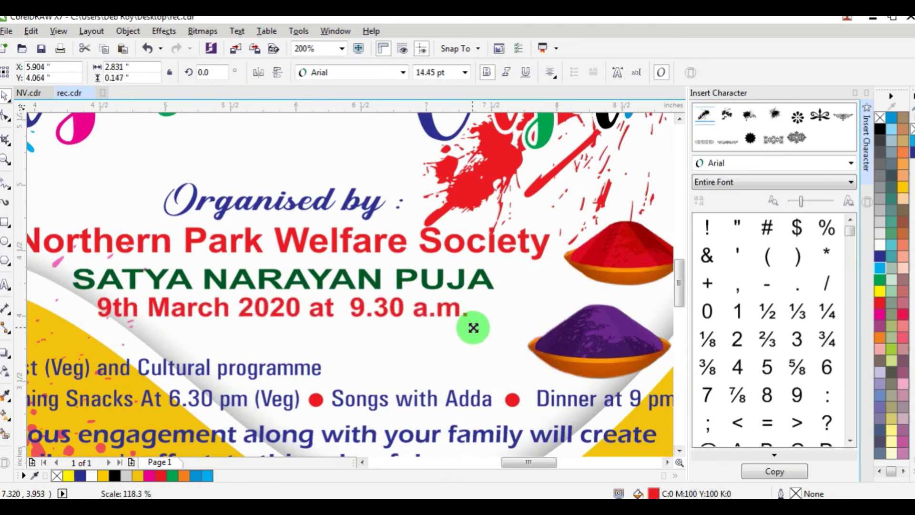
scroll(330, 309, "down", 3)
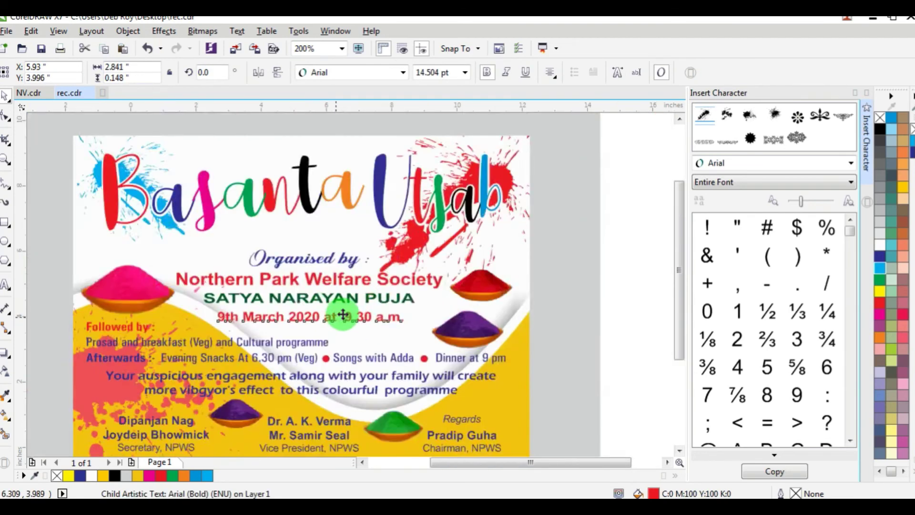
Stretch the "Basanta Utsab" title group downward to about 1.58 in high.
left_click(499, 212)
scroll(332, 264, "up", 2)
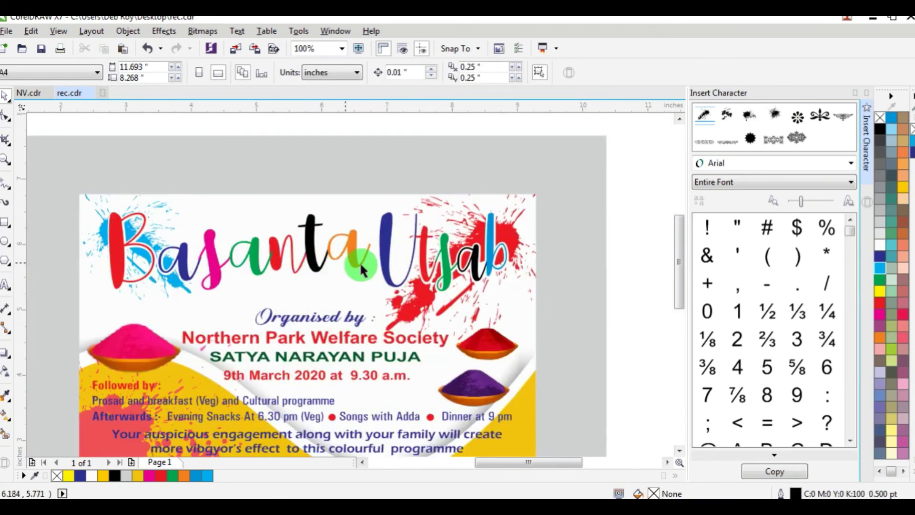
left_click(381, 250)
left_click_drag(307, 299, 310, 317)
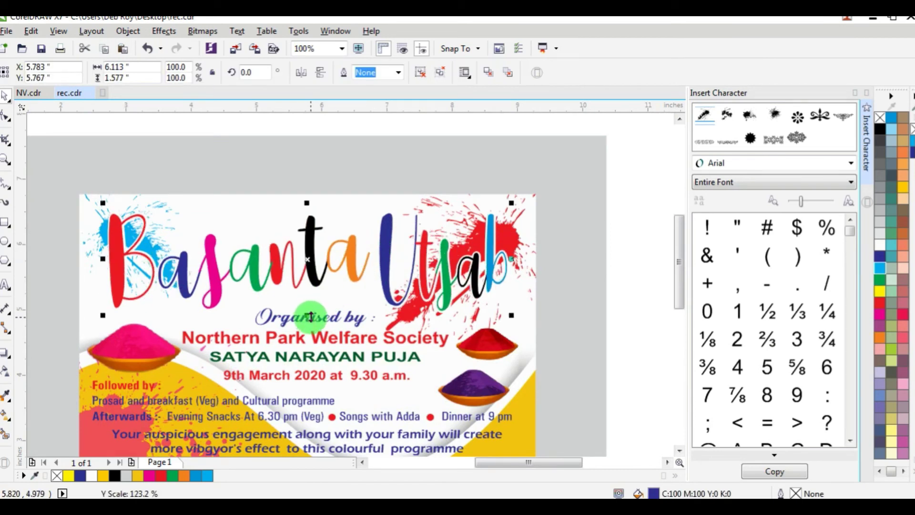
Ungroup the "Basanta Utsab" title into its separate words and outlines.
left_click(557, 204)
left_click(314, 257)
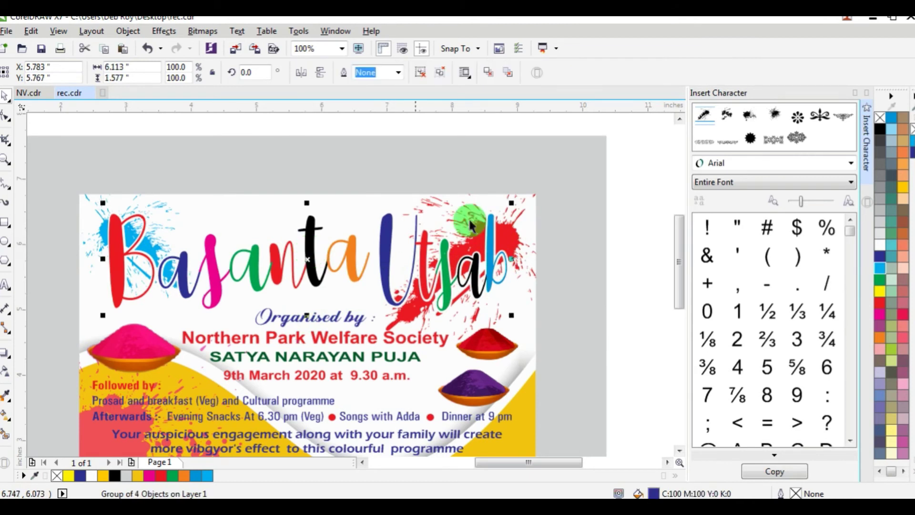
left_click(587, 196)
left_click(471, 261)
key("ctrl+u")
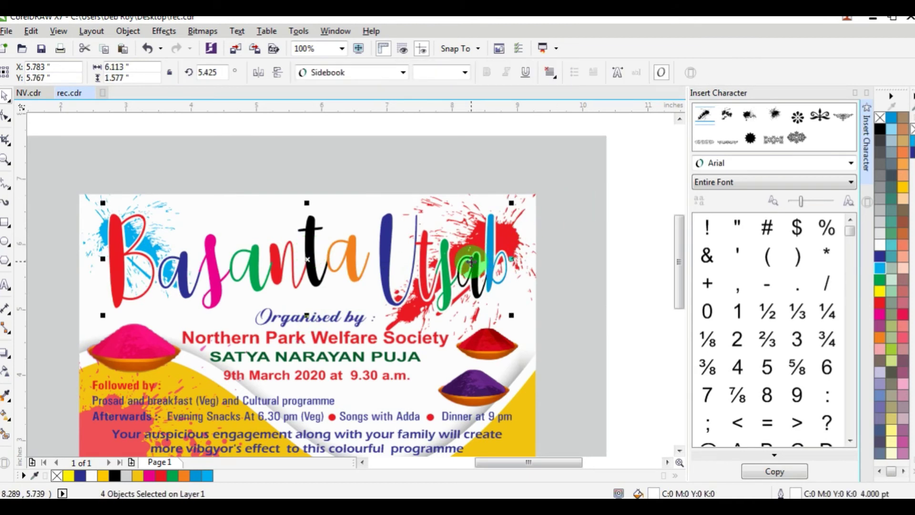
left_click(600, 184)
left_click_drag(390, 240, 404, 201)
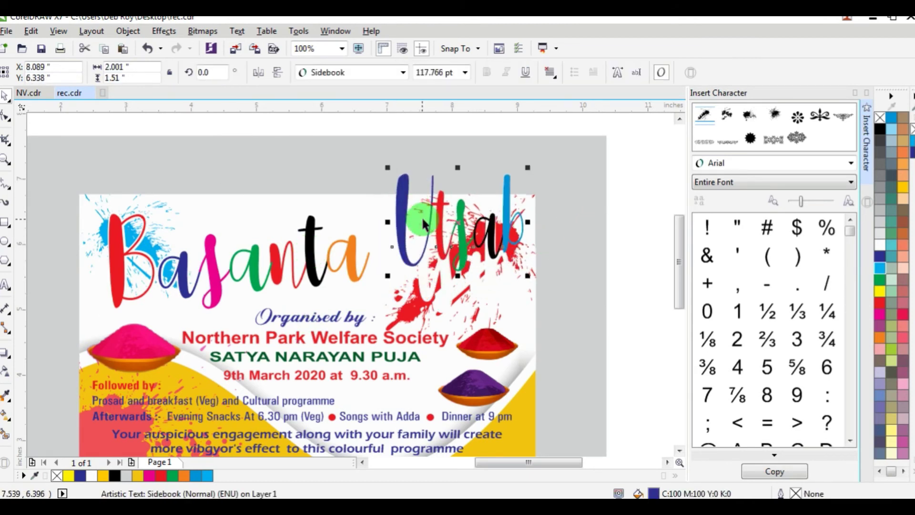
key("ctrl+z")
Shorten the word "Utsab" with its white outline and widen it slightly, to about 2.22 × 1.17 in.
scroll(518, 267, "up", 2)
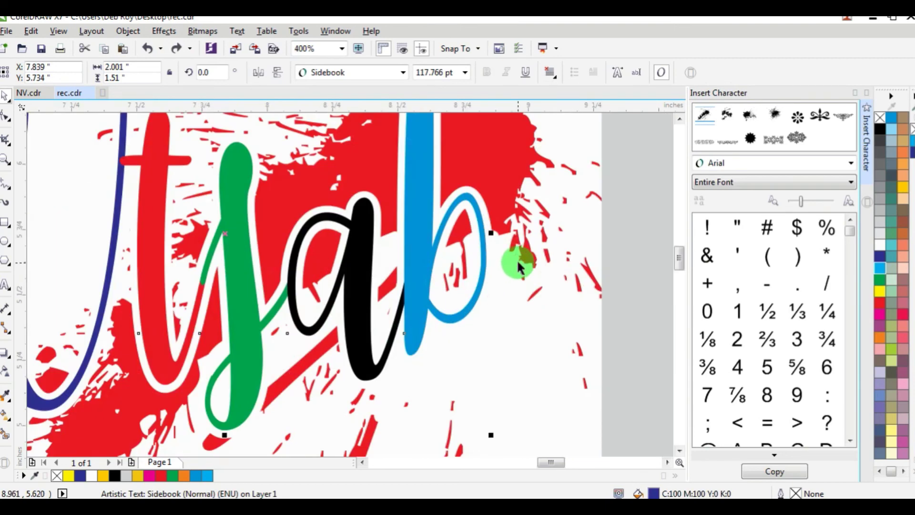
left_click(493, 255, "shift")
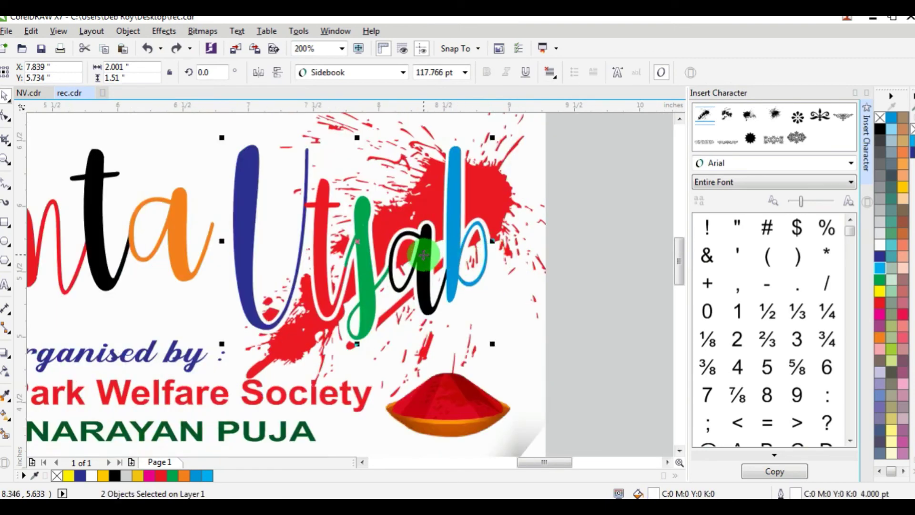
scroll(424, 254, "down", 3)
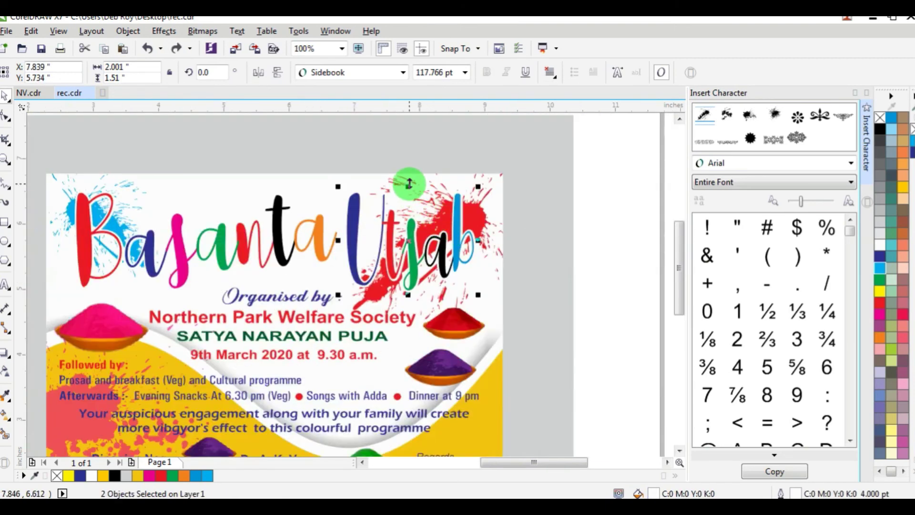
left_click_drag(409, 183, 409, 210)
left_click_drag(478, 244, 492, 241)
scroll(493, 243, "down", 2)
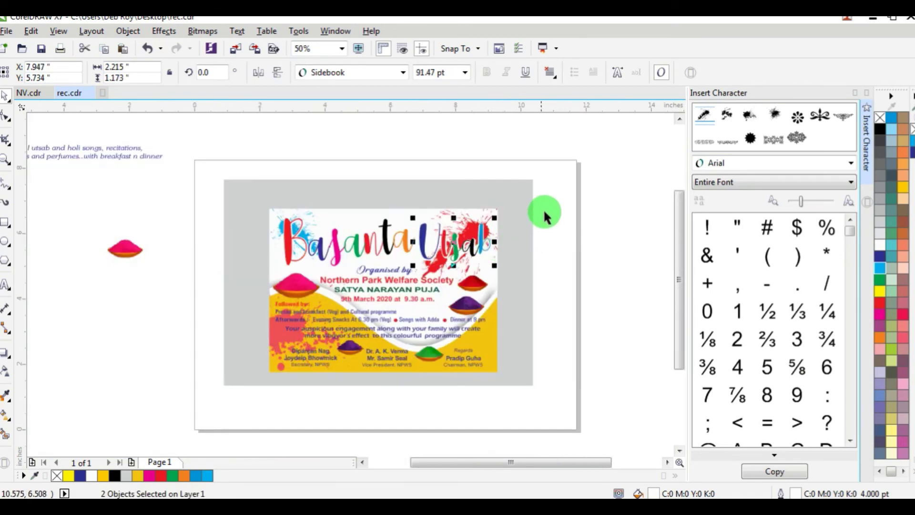
left_click(542, 210)
Enlarge the upper purple powder bowl to about 1.31 × 0.69 in and nudge it and the red bowl slightly up and right.
scroll(475, 295, "up", 2)
left_click(474, 285)
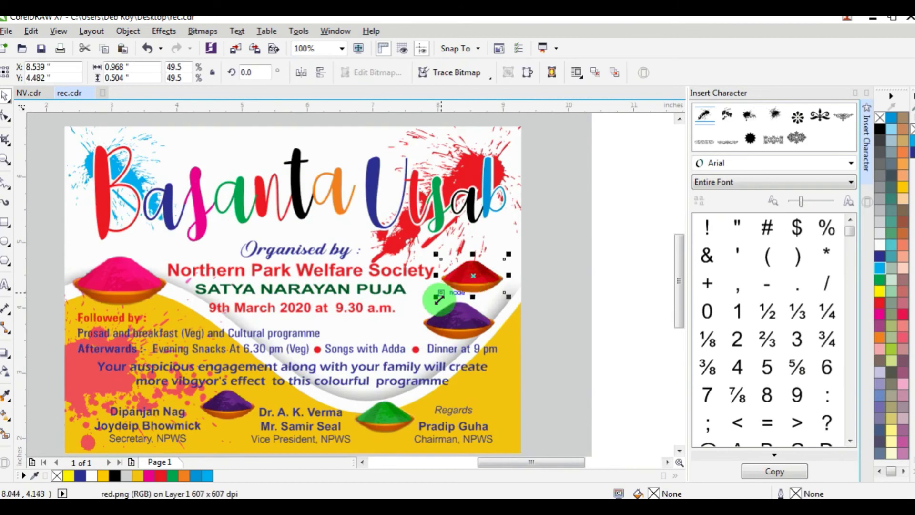
left_click(433, 309)
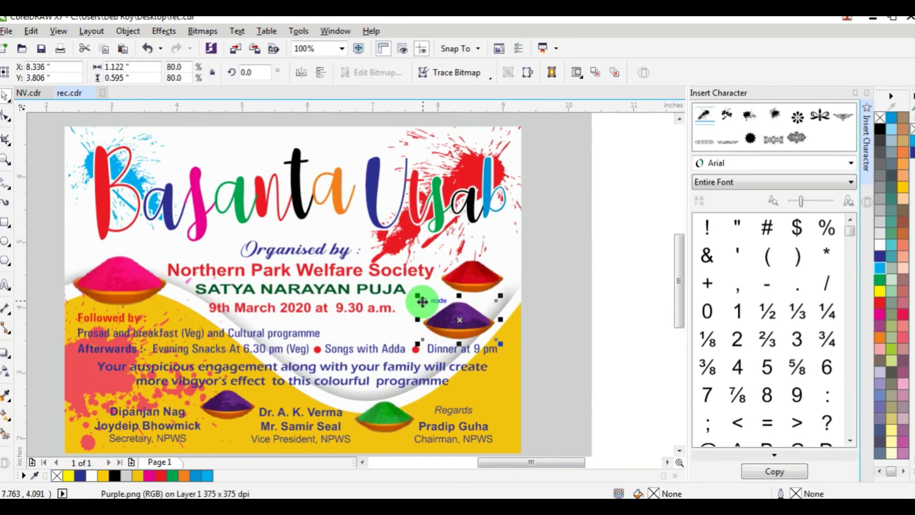
left_click_drag(419, 298, 403, 289)
scroll(467, 310, "up", 1)
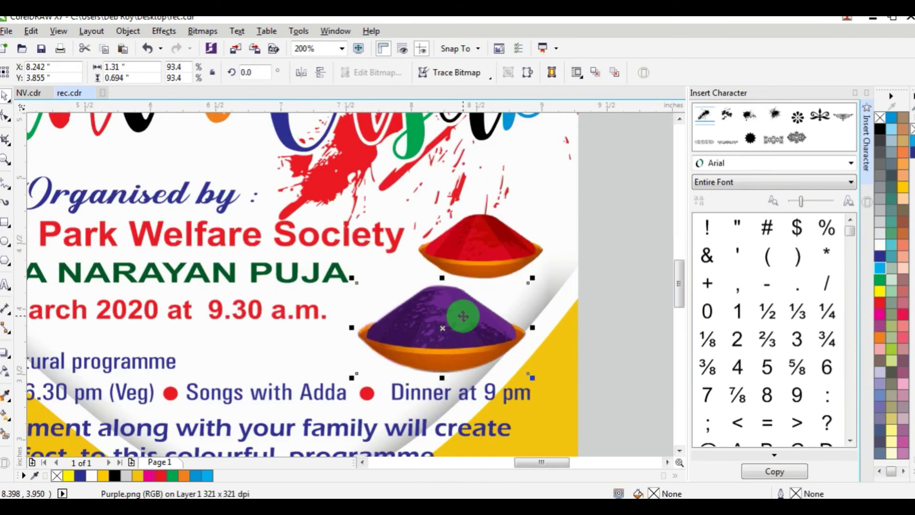
left_click_drag(464, 315, 467, 311)
left_click_drag(496, 247, 504, 238)
scroll(490, 242, "down", 2)
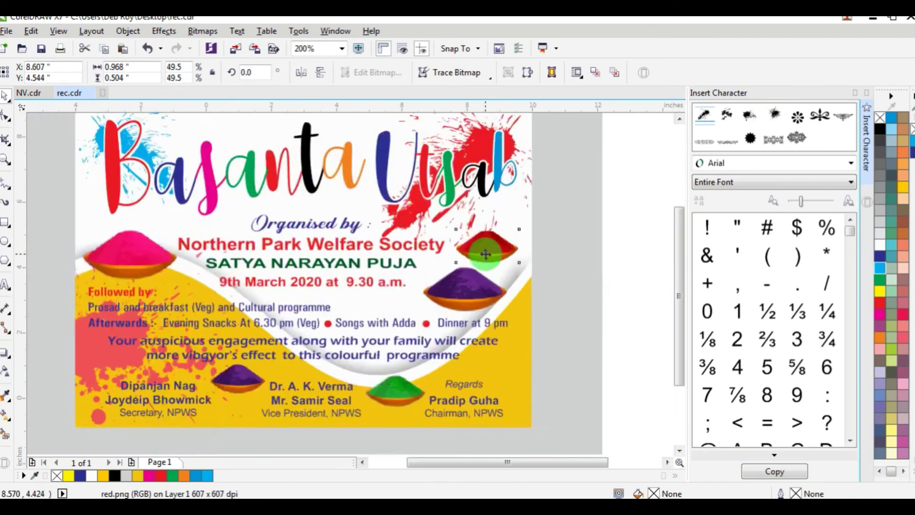
left_click(582, 219)
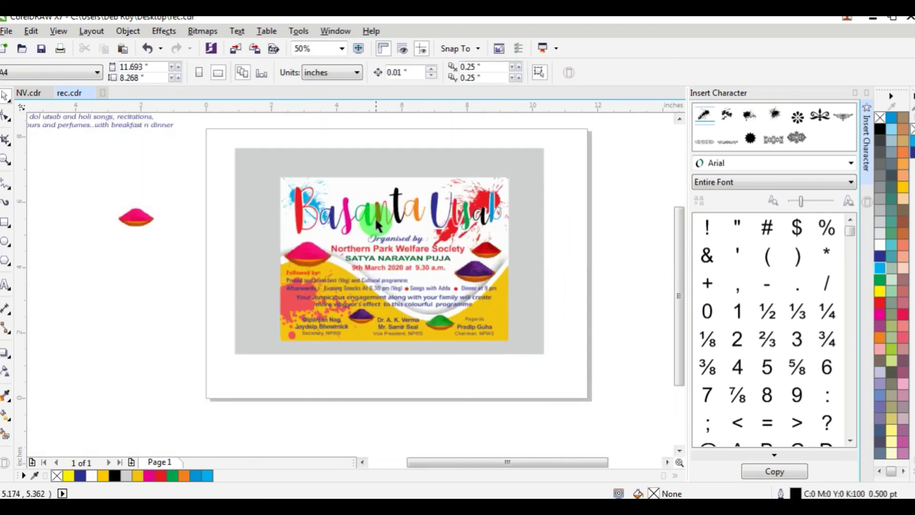
Shorten the word "Basanta" from its lower edge to about 1.39 in high.
scroll(341, 219, "up", 1)
left_click(339, 212)
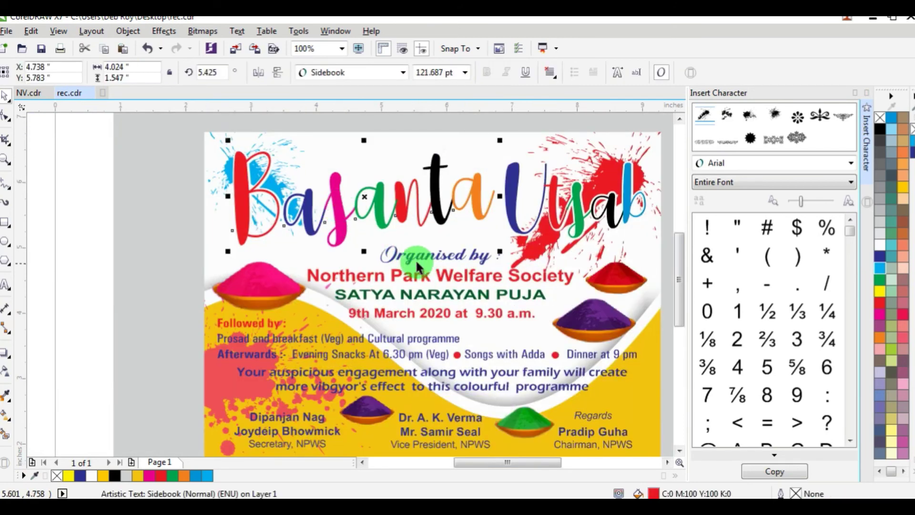
left_click_drag(364, 252, 367, 244)
scroll(307, 257, "down", 1)
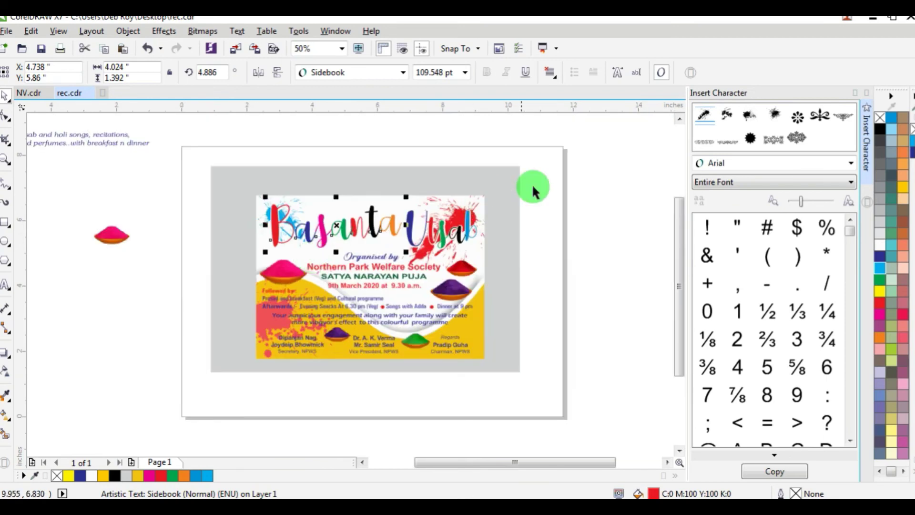
left_click(535, 201)
Recolor the letter "U" of "Utsab" with a darker blue fill.
scroll(433, 233, "up", 1)
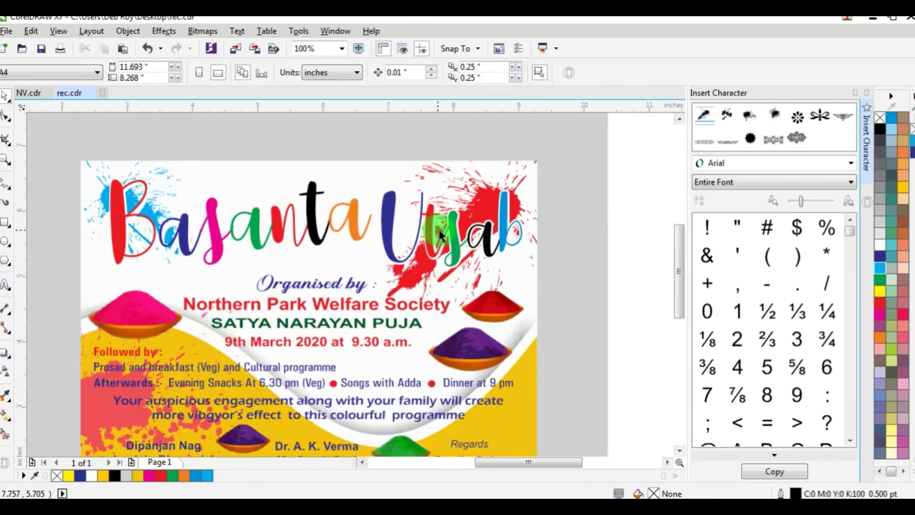
left_click(388, 214)
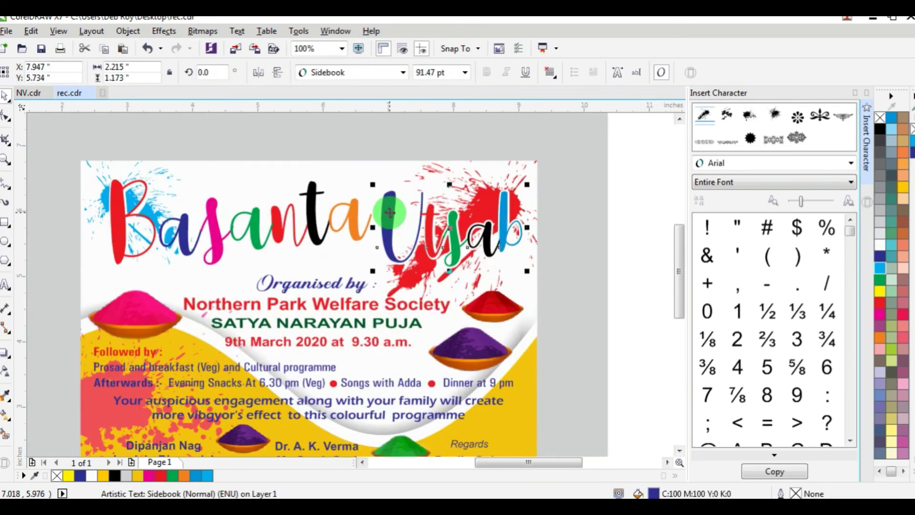
left_click(6, 286)
left_click_drag(379, 217, 422, 217)
double_click(653, 492)
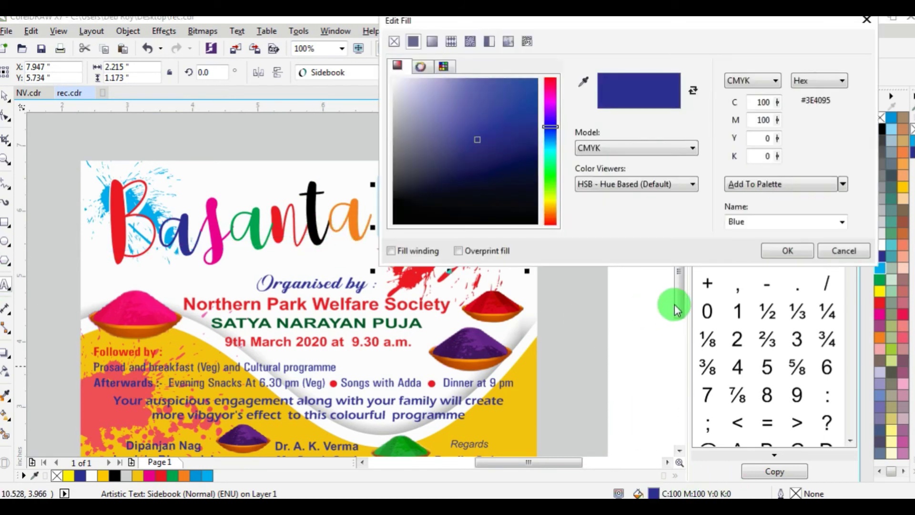
left_click_drag(476, 140, 501, 157)
left_click(786, 251)
left_click(523, 274)
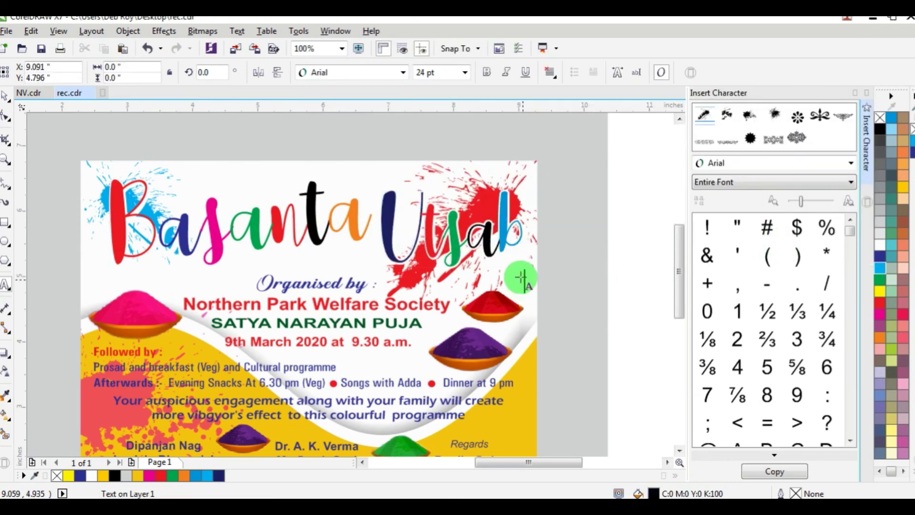
Set the fill of the letter "b" in "Utsab" to C100 M40 Y0 K0.
left_click(496, 204)
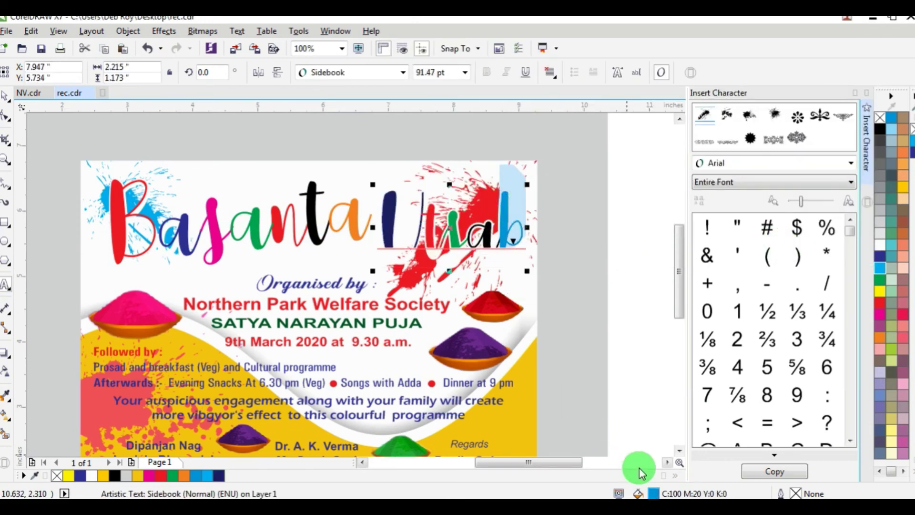
double_click(653, 493)
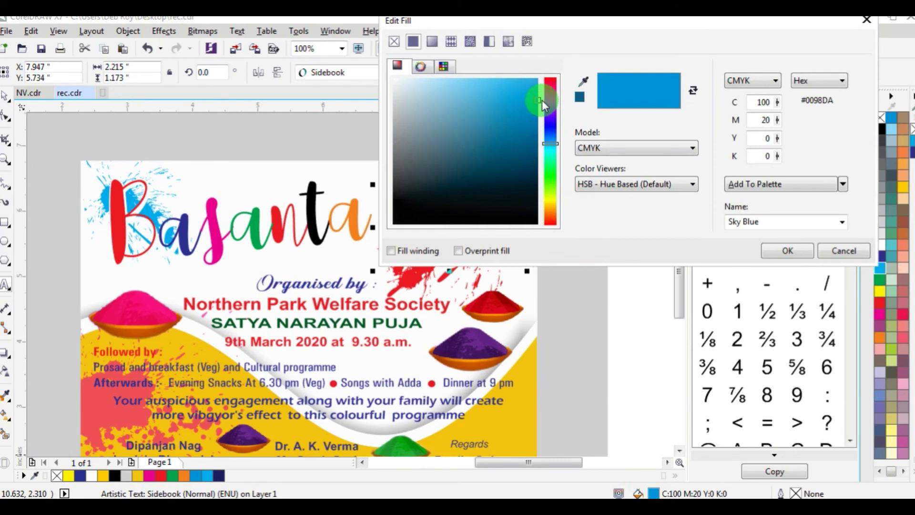
left_click_drag(752, 120, 777, 120)
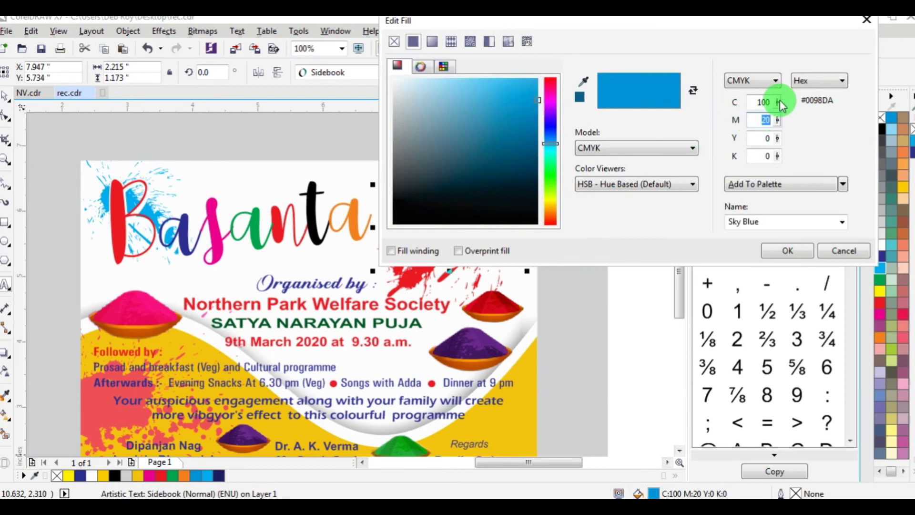
key("Tab")
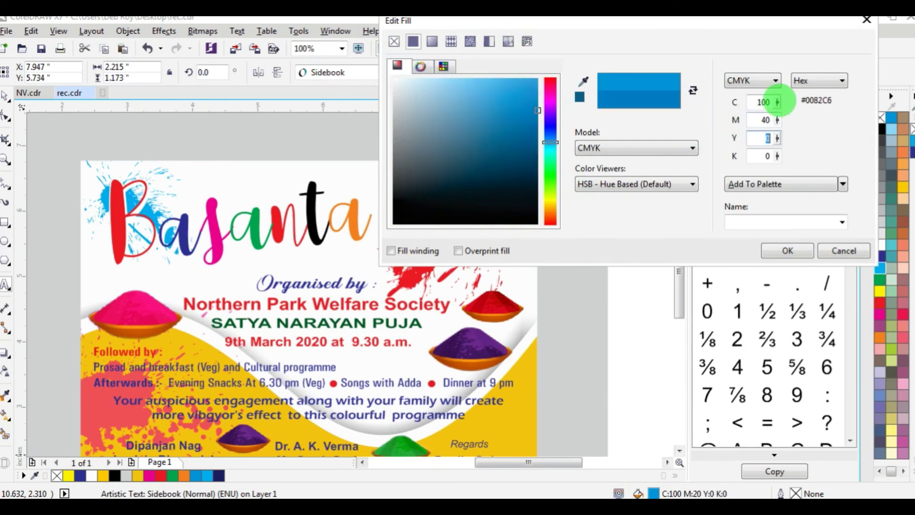
left_click(789, 250)
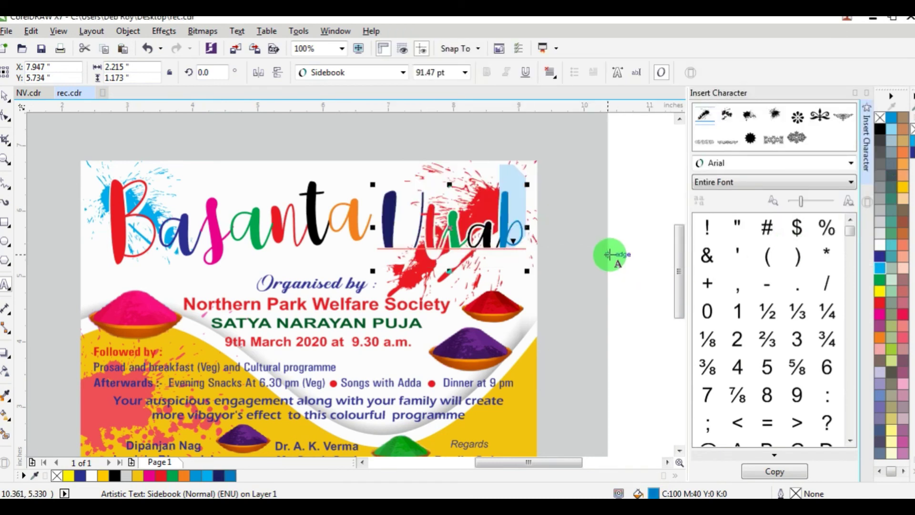
left_click(608, 252)
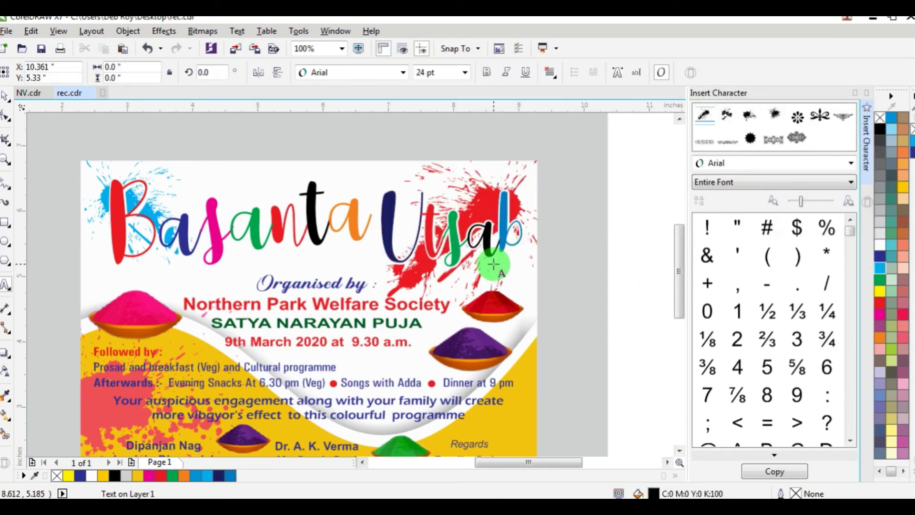
left_click(6, 95)
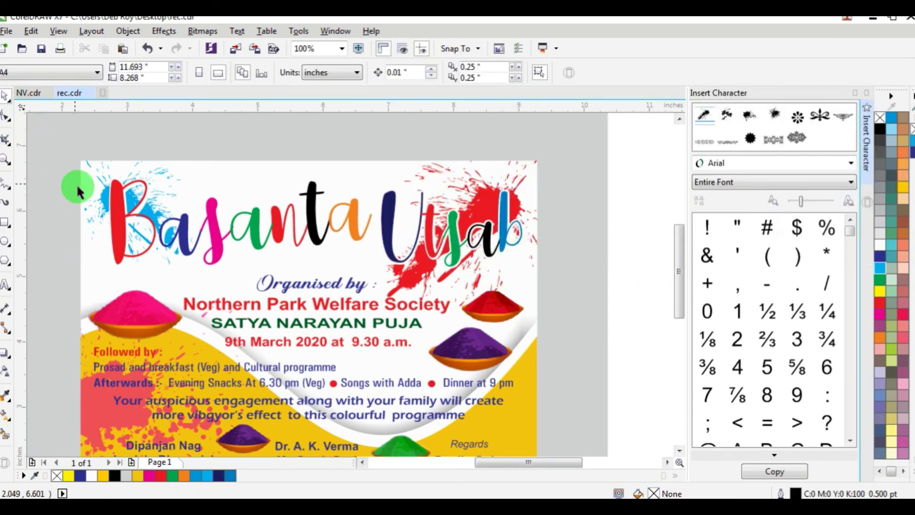
Shift the magenta powder bowl on the card slightly up.
left_click_drag(75, 289, 175, 345)
key("ctrl+z")
scroll(119, 319, "down", 1)
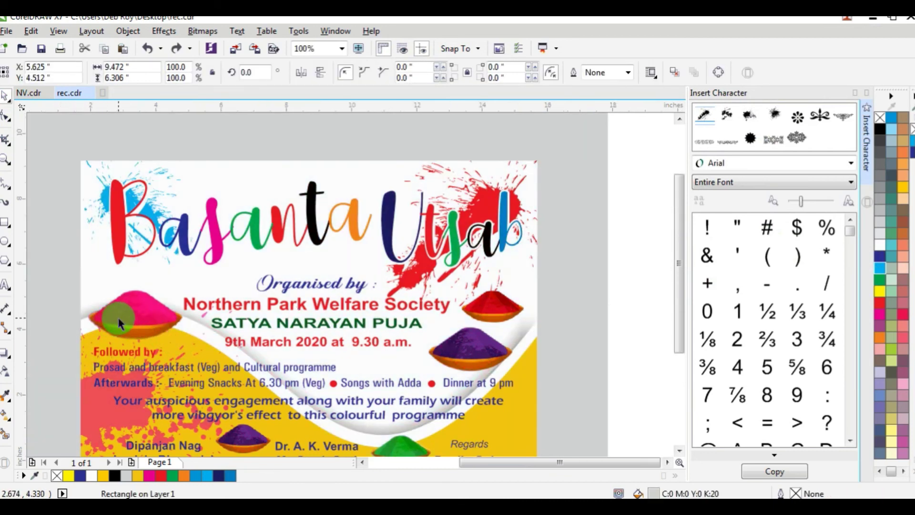
scroll(119, 324, "down", 2)
left_click(394, 265)
scroll(92, 310, "up", 4)
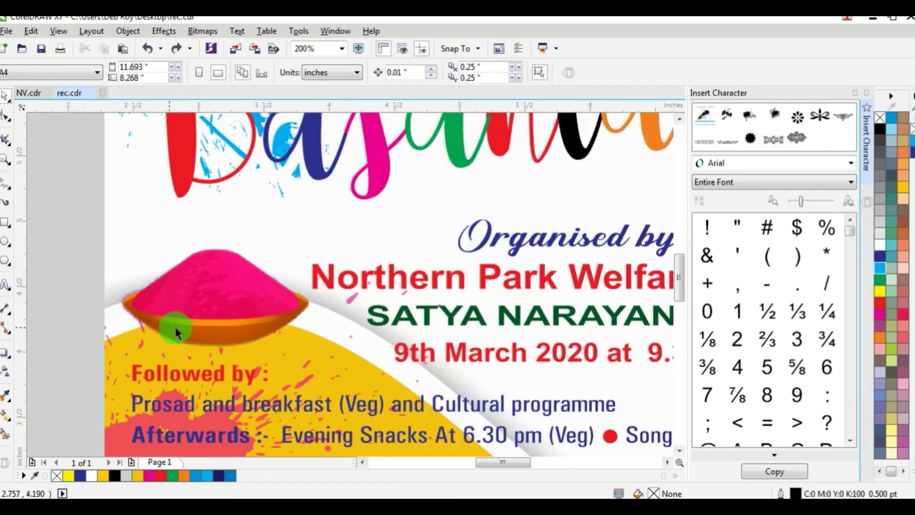
left_click_drag(215, 297, 213, 285)
scroll(213, 285, "down", 2)
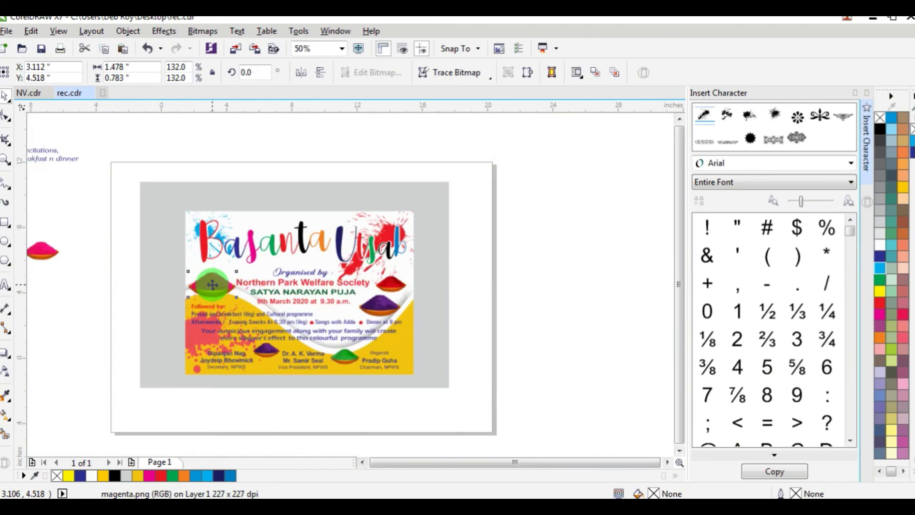
Move the two-line "festival for dol utsab and holi songs, recitations" text onto the gray area above the card's title.
scroll(93, 224, "down", 1)
scroll(81, 216, "up", 2)
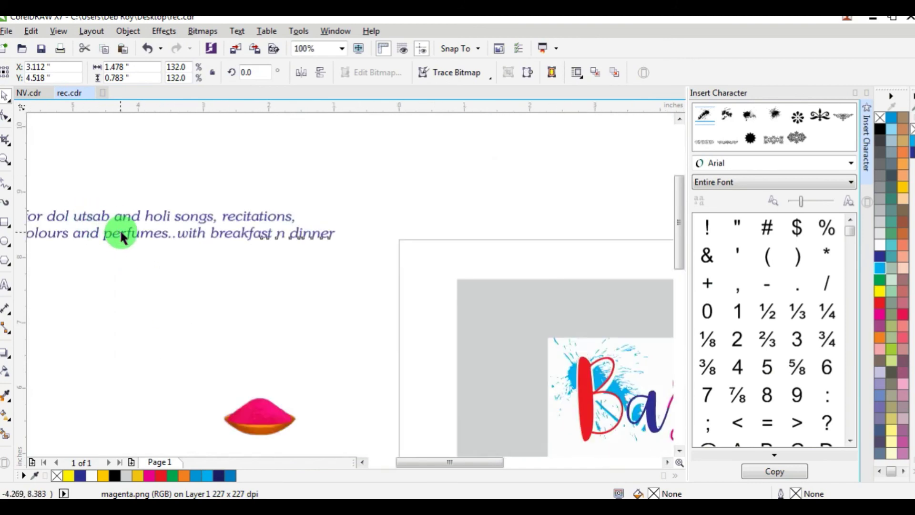
left_click_drag(121, 237, 329, 244)
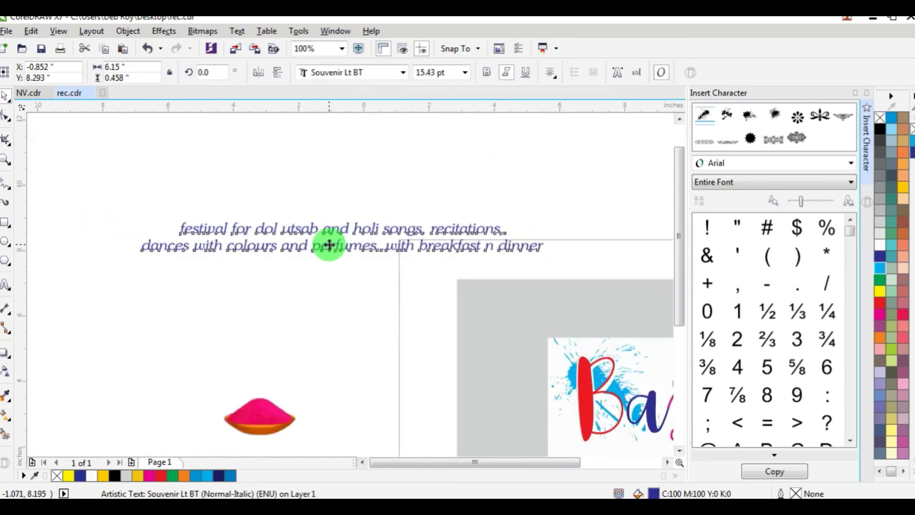
scroll(327, 243, "down", 2)
scroll(371, 251, "up", 1)
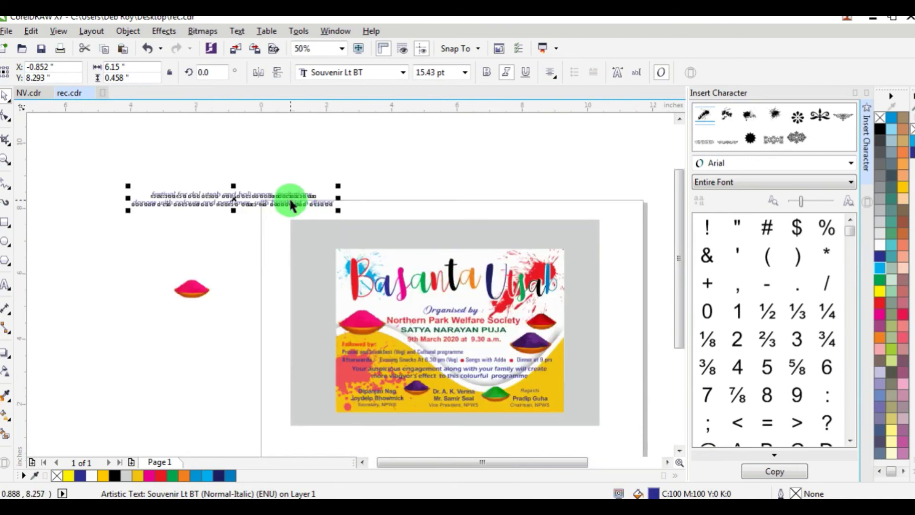
left_click(516, 217)
left_click_drag(272, 201, 506, 235)
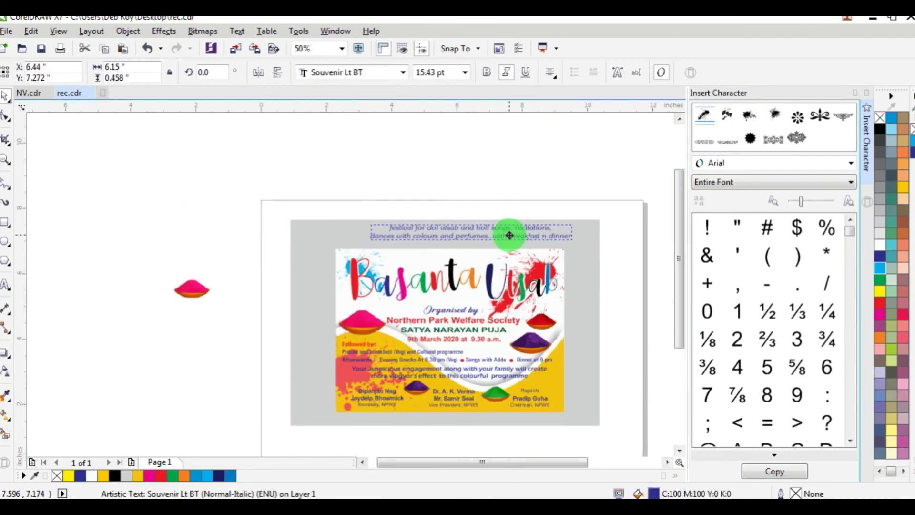
scroll(495, 286, "up", 1)
Try to compress the "Basanta Utsab" title vertically to a height of 1.194 inches.
left_click(372, 261)
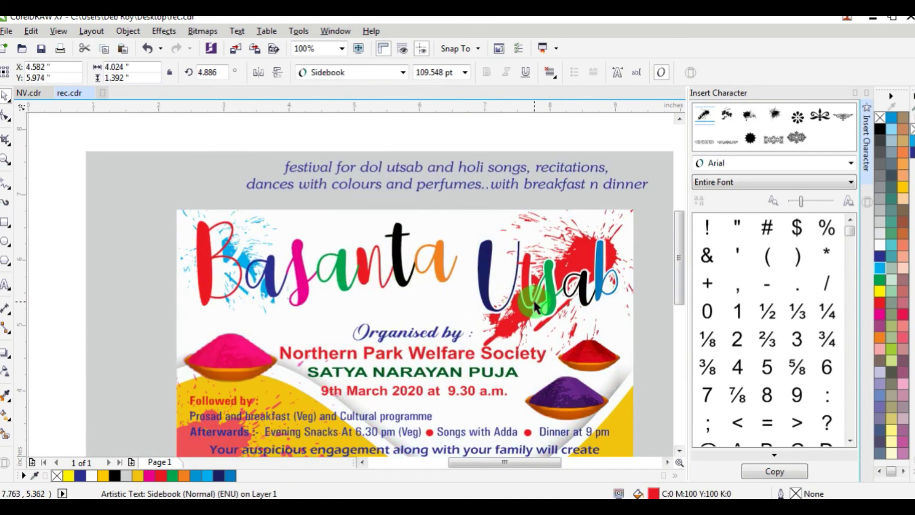
key("ctrl+z")
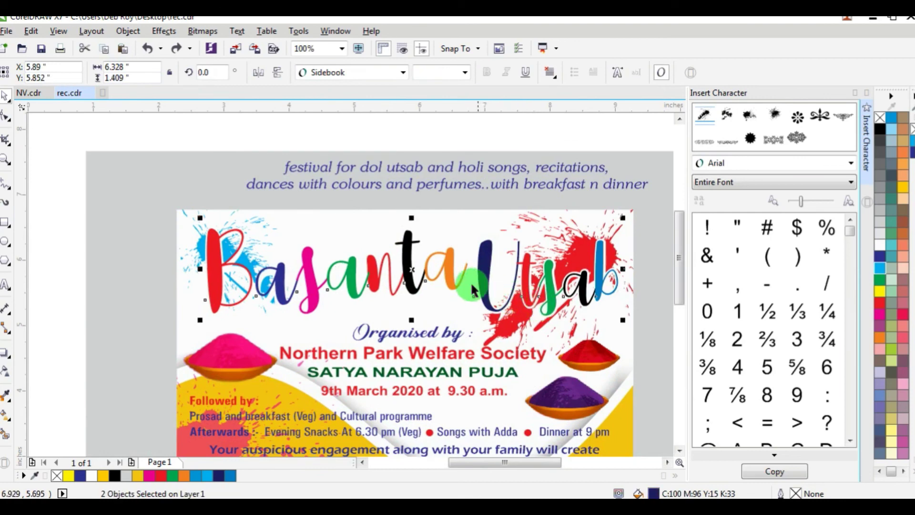
left_click_drag(410, 318, 418, 309)
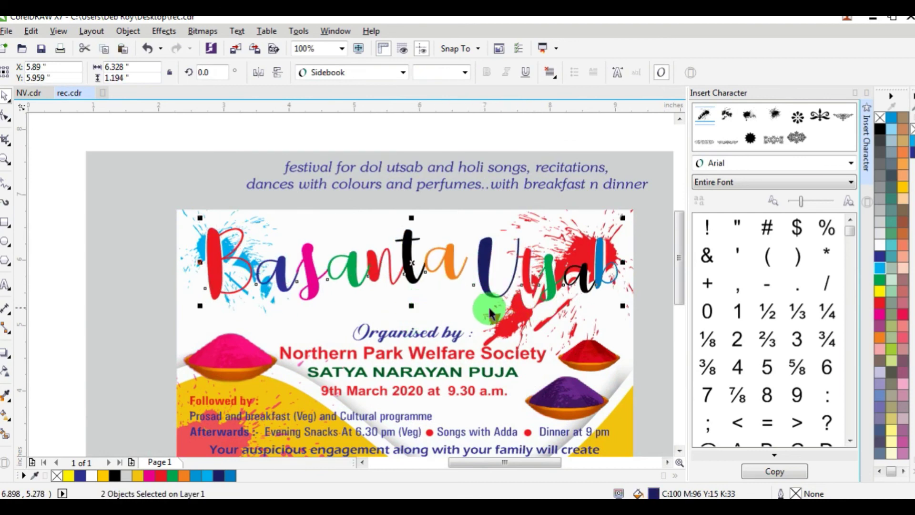
key("ctrl+z")
Move the two-line festival tagline onto the blank area above the page and close the Insert Character docker.
scroll(500, 306, "down", 1)
left_click_drag(470, 257, 469, 195)
scroll(474, 292, "up", 1)
scroll(552, 281, "down", 1)
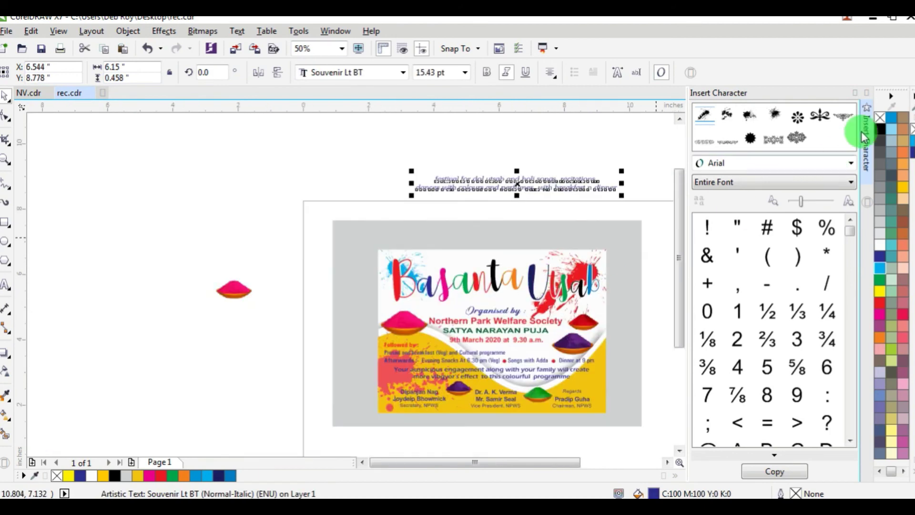
left_click(868, 97)
key("Escape")
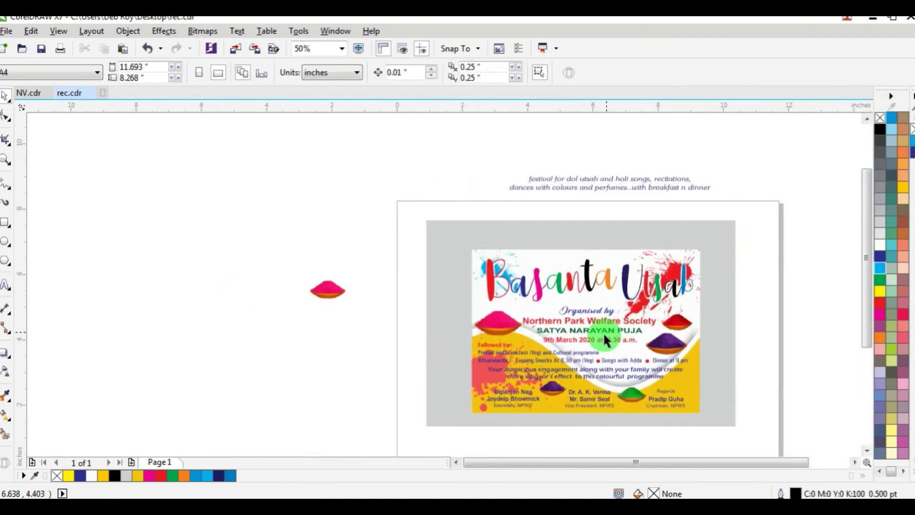
Compress the organiser text group, from "Organised by" to the date line, vertically to about 95%.
scroll(572, 336, "up", 2)
mouse_move(563, 355)
left_mouse_down()
mouse_move(574, 349)
mouse_move(572, 364)
left_mouse_up()
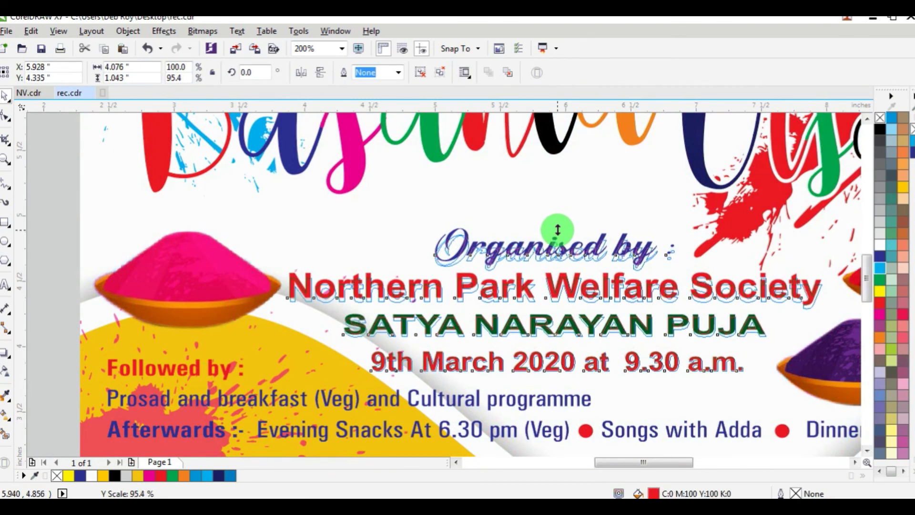
scroll(558, 226, "down", 2)
left_click(627, 190)
scroll(627, 189, "up", 1)
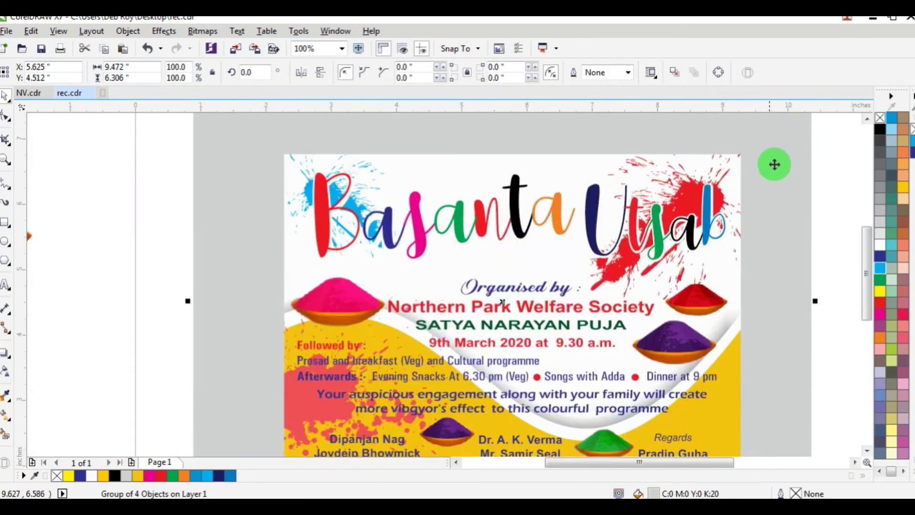
Reduce the height of the "Basanta Utsab" title lettering to about 1.304 inches.
left_click_drag(836, 158, 294, 279)
left_click_drag(519, 273, 531, 258)
scroll(524, 258, "down", 1)
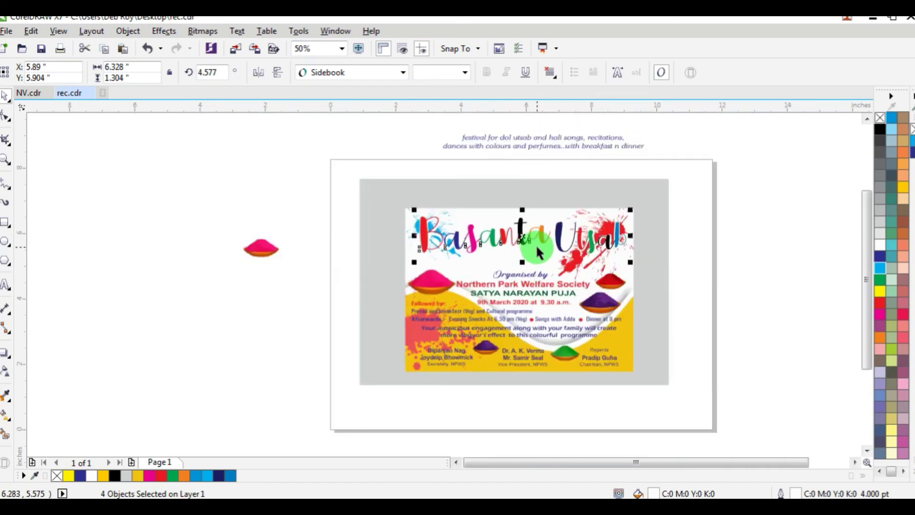
Place the two-line festival tagline between the title and "Organised by", centred horizontally on the card.
left_click_drag(508, 147, 482, 261)
scroll(538, 264, "up", 1)
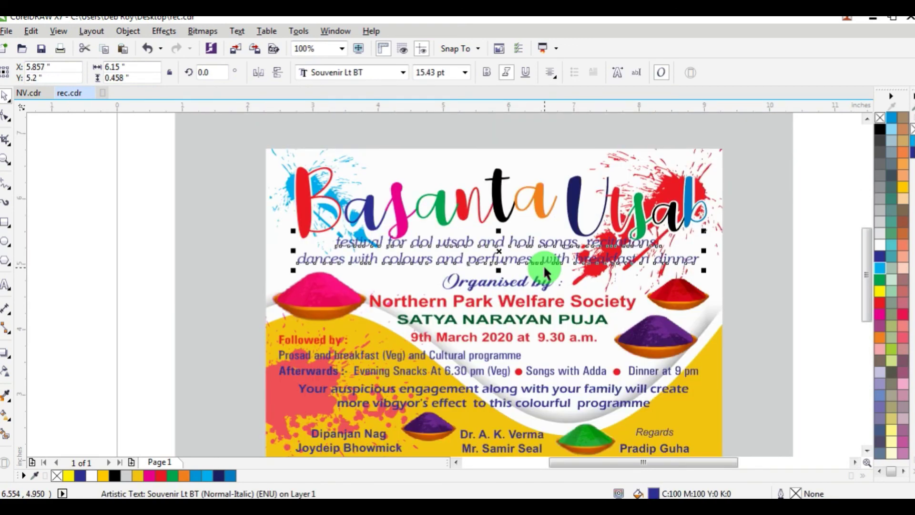
left_click(718, 286, "shift")
key("c")
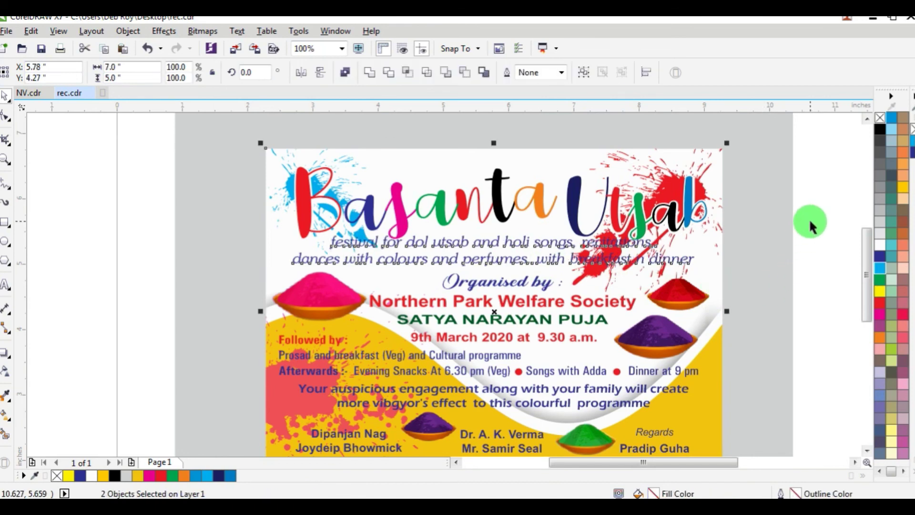
left_click(805, 211)
Examine the tagline's placement beneath the title, both close up and within the layout of the whole card.
left_click(510, 260)
scroll(519, 259, "up", 1)
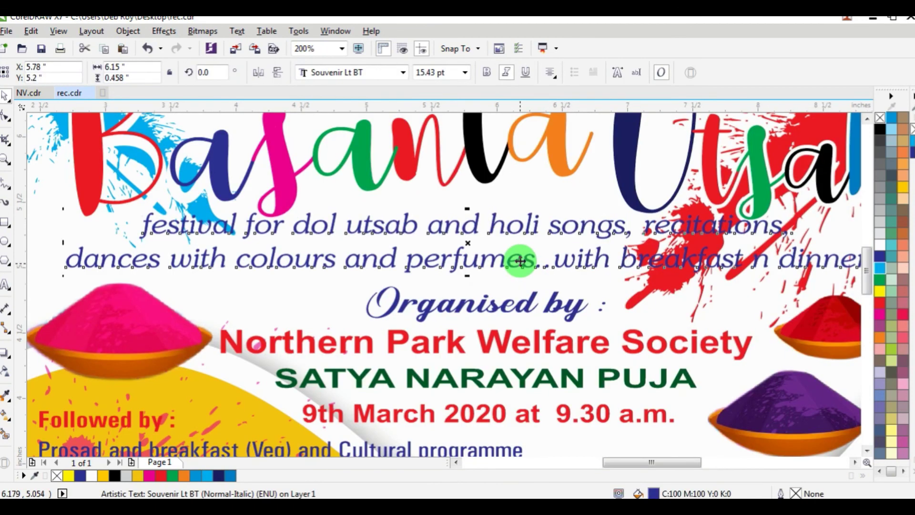
scroll(520, 260, "down", 1)
left_click(764, 195)
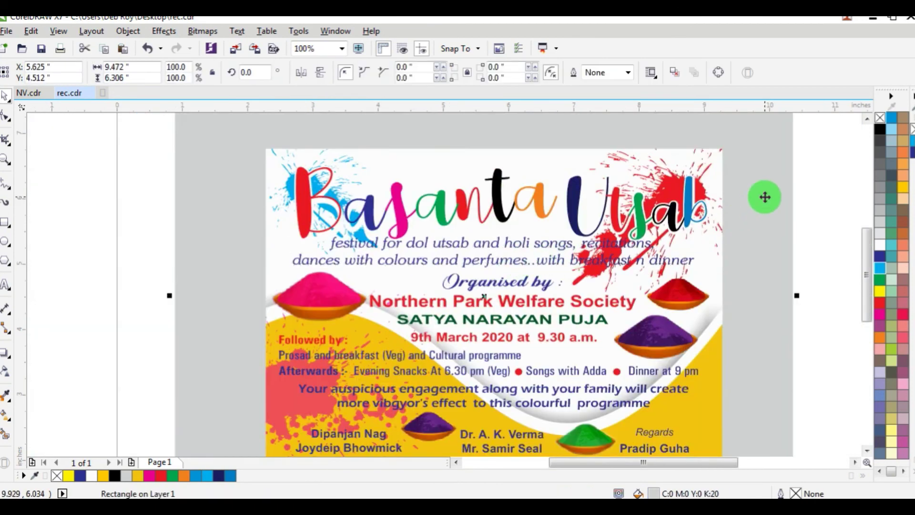
scroll(603, 250, "up", 1)
scroll(591, 252, "down", 1)
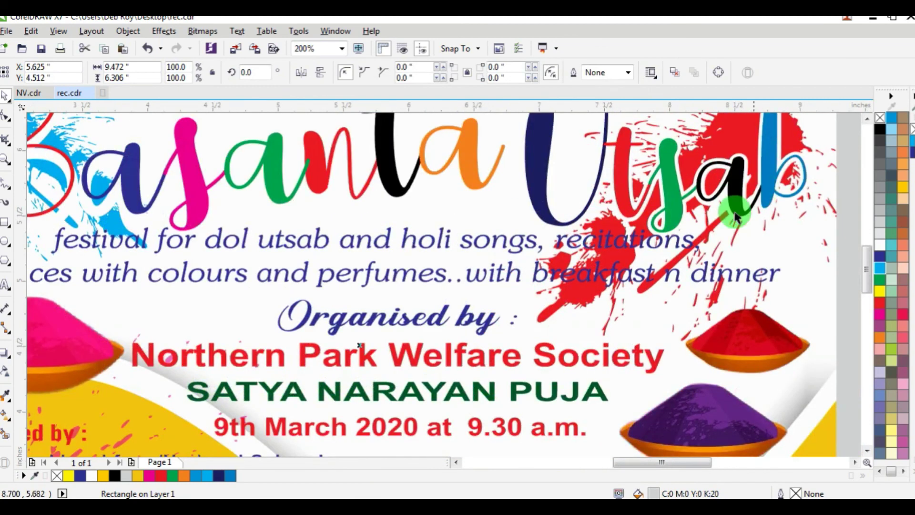
scroll(734, 216, "down", 1)
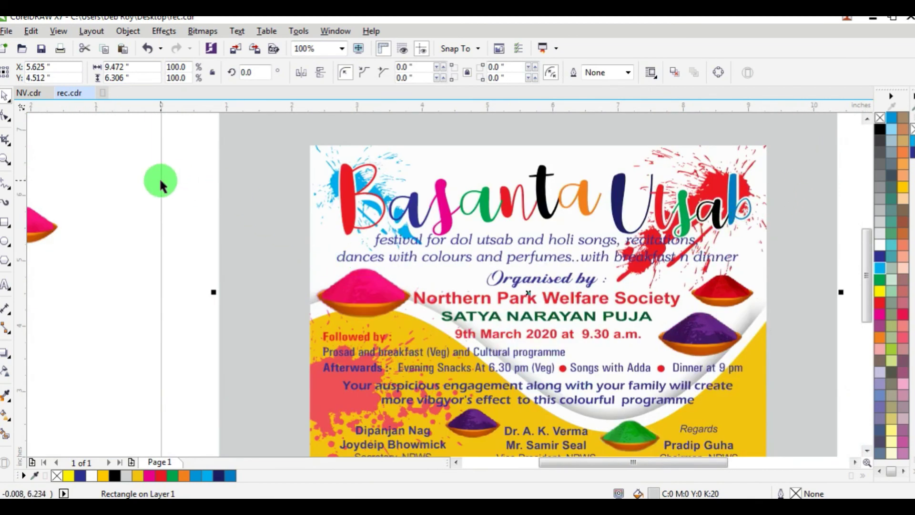
left_click(158, 205)
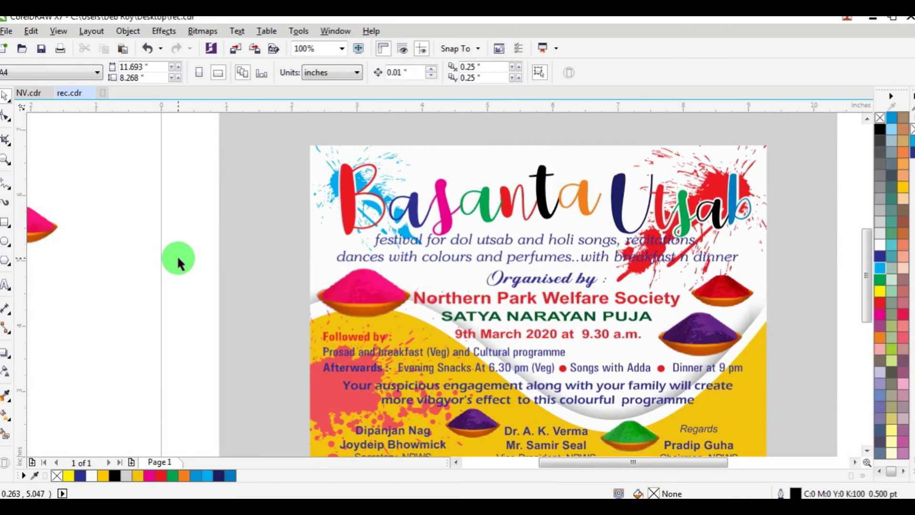
scroll(177, 255, "down", 2)
scroll(253, 278, "up", 1)
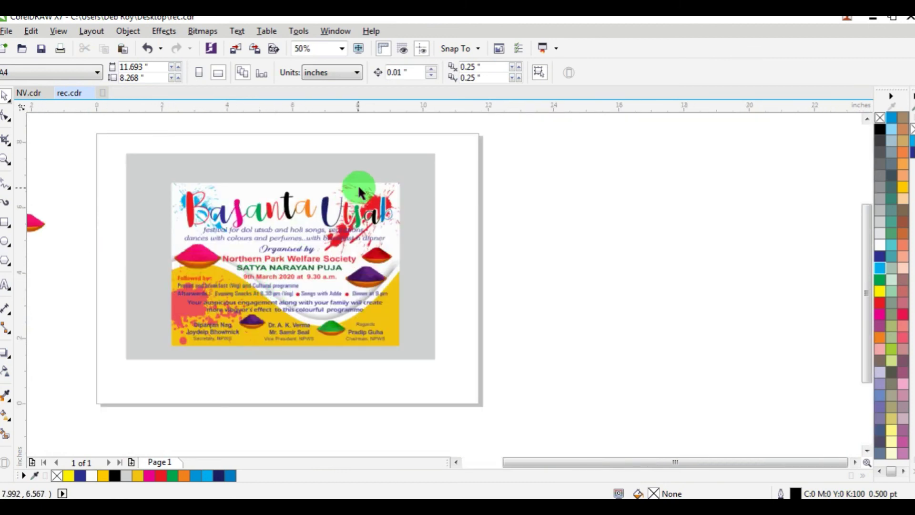
left_click(405, 165)
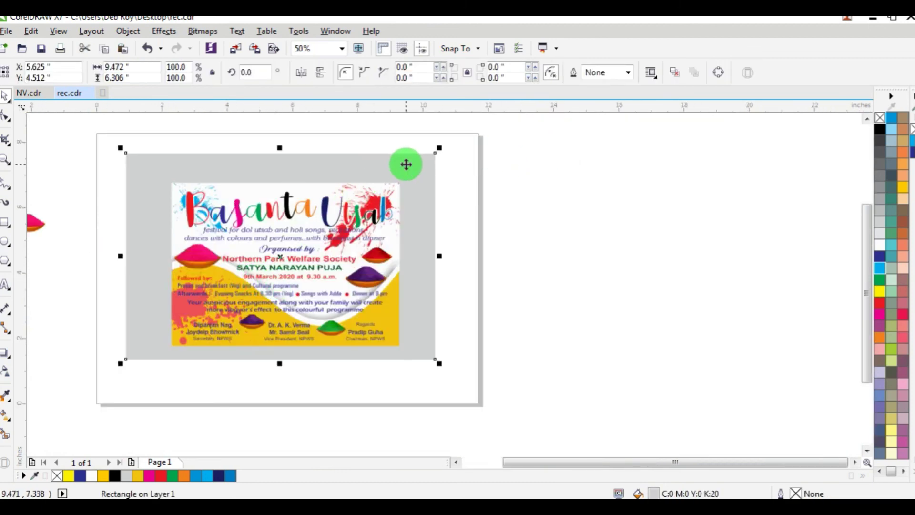
left_click(6, 159)
left_click_drag(151, 176, 405, 354)
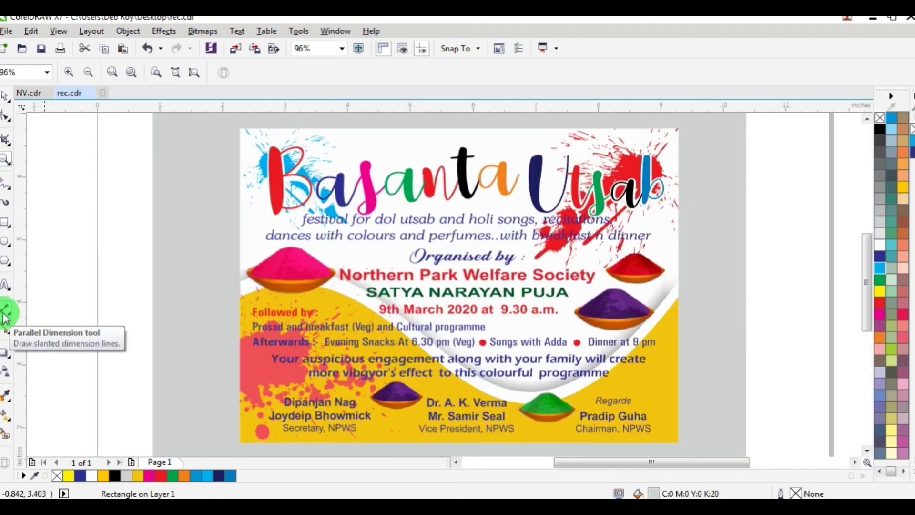